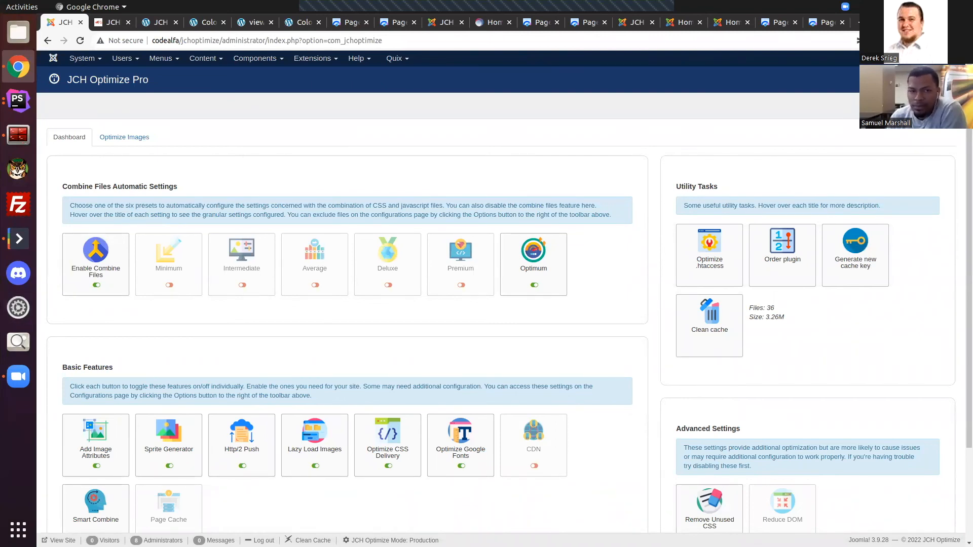
Step: Examine the Joomla JCH Optimize Pro dashboard and compare it with the plugin's WordPress dashboard
mouse_move(688, 262)
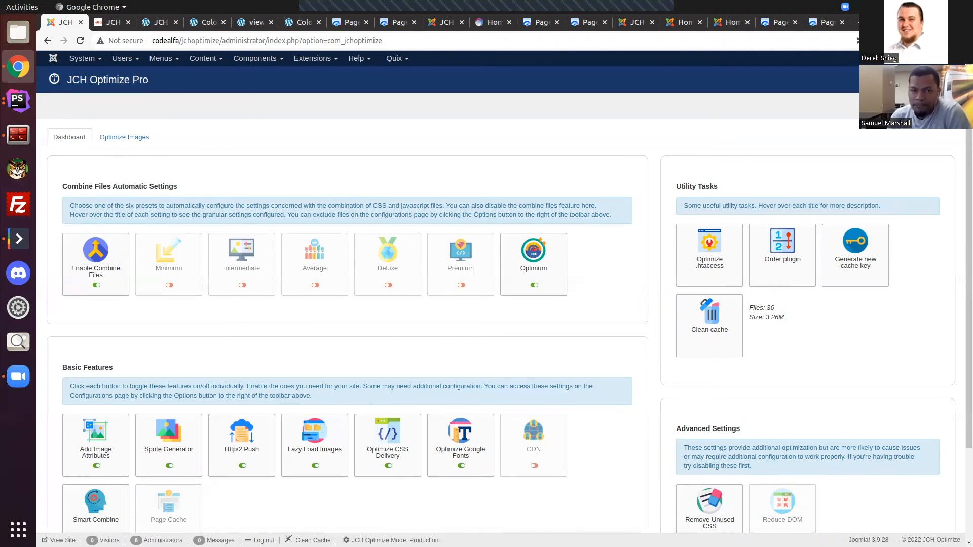
scroll(647, 371, down, 2)
scroll(647, 371, up, 2)
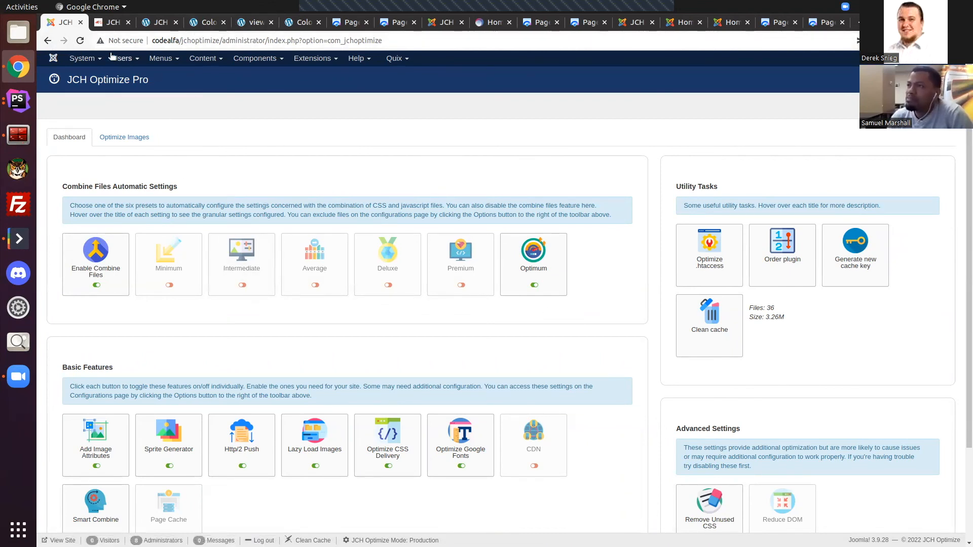
click(109, 23)
click(64, 25)
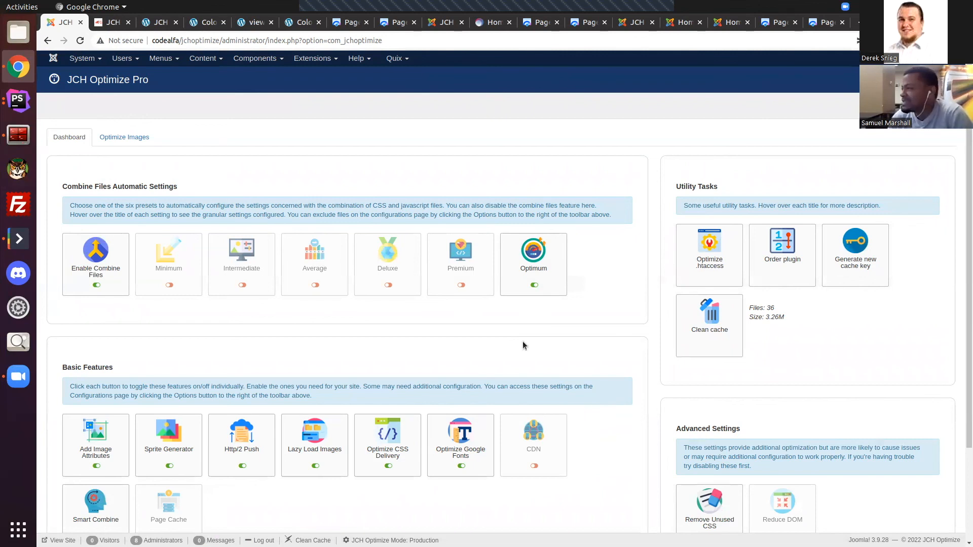
scroll(606, 312, down, 2)
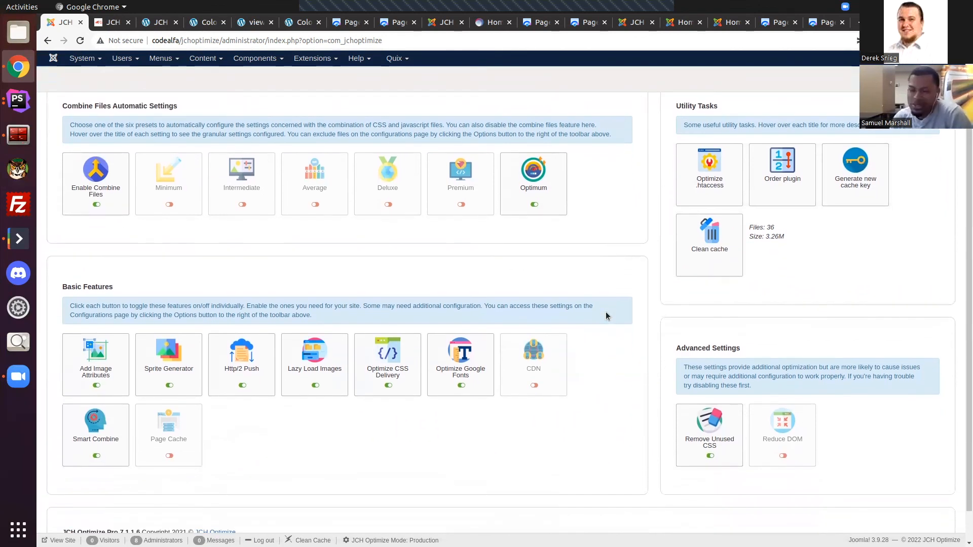
scroll(582, 377, up, 2)
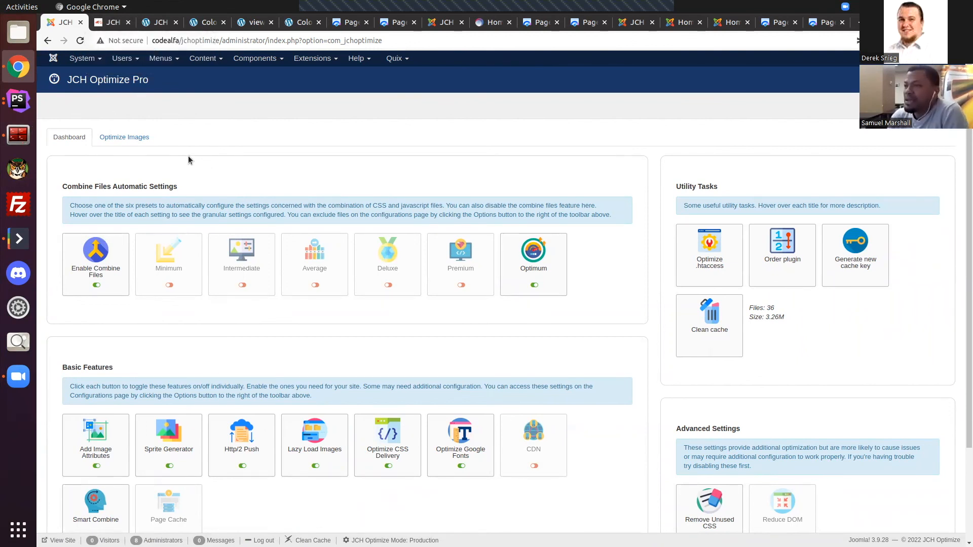
scroll(567, 337, down, 2)
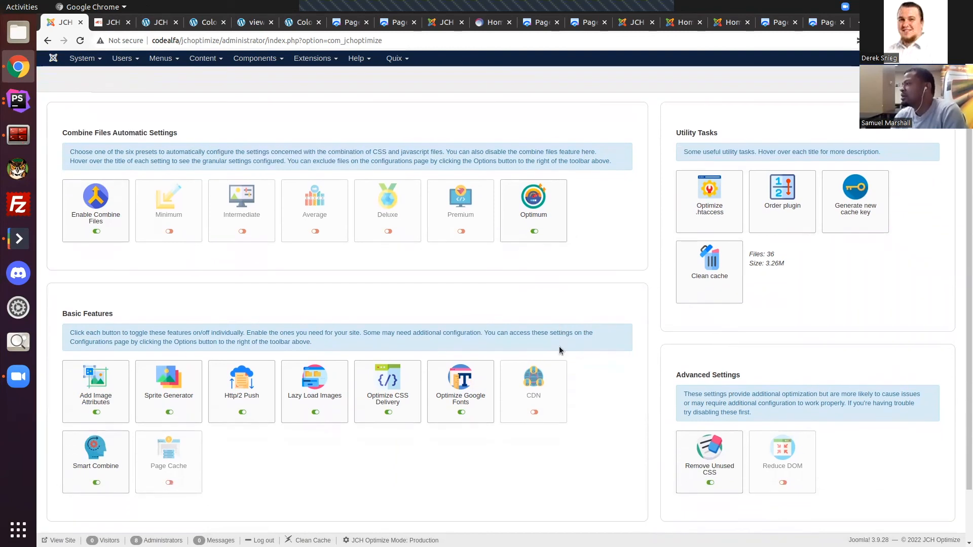
scroll(154, 210, up, 2)
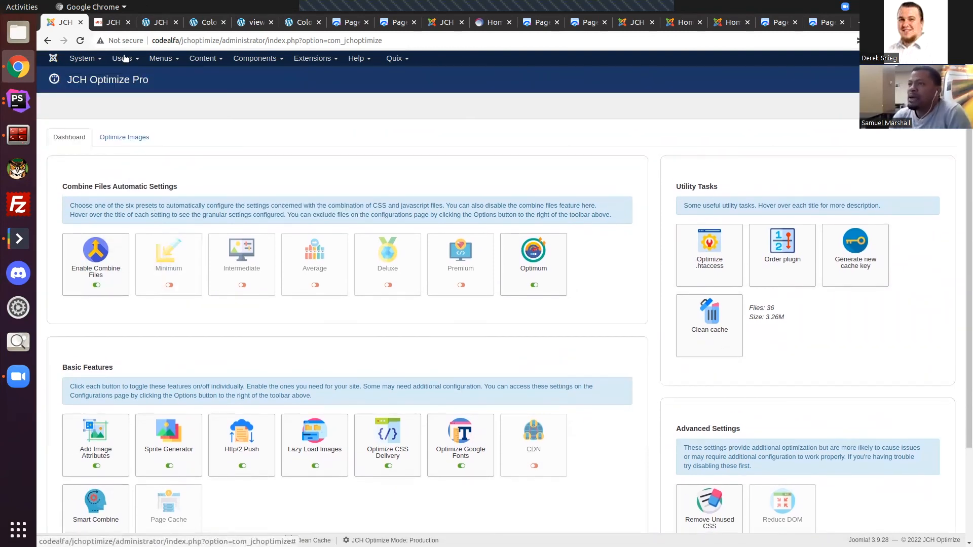
click(104, 23)
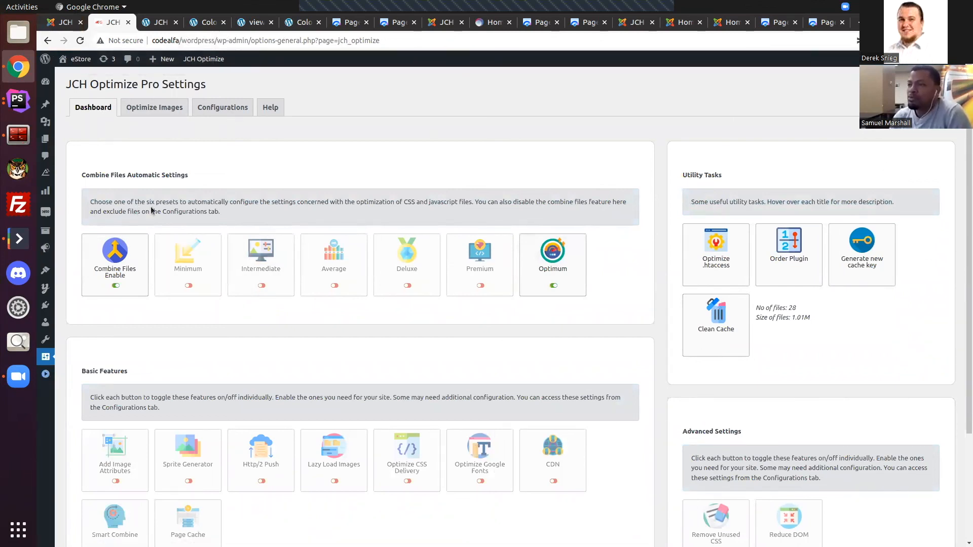
click(63, 23)
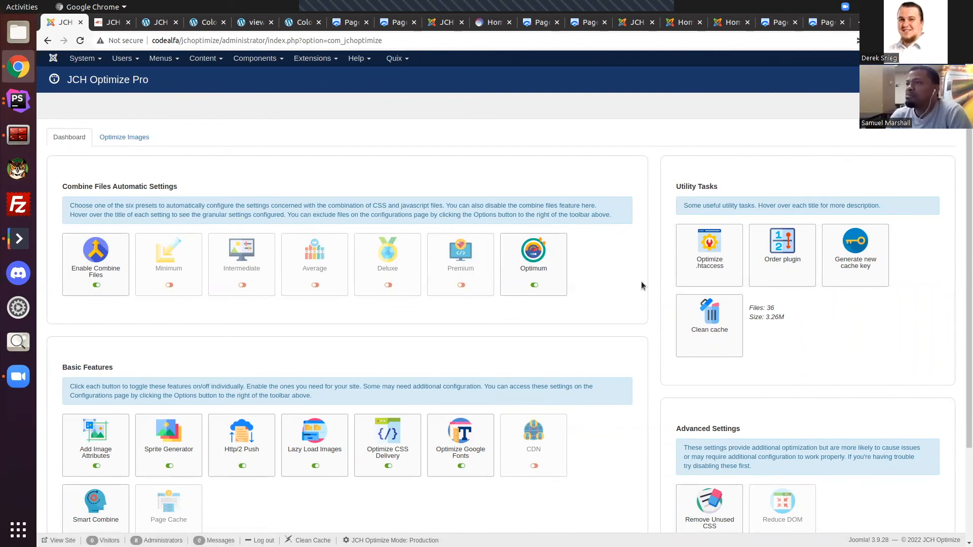
Step: Open the Optimize Images page in Joomla, signing back in with the administrator username and password
click(110, 135)
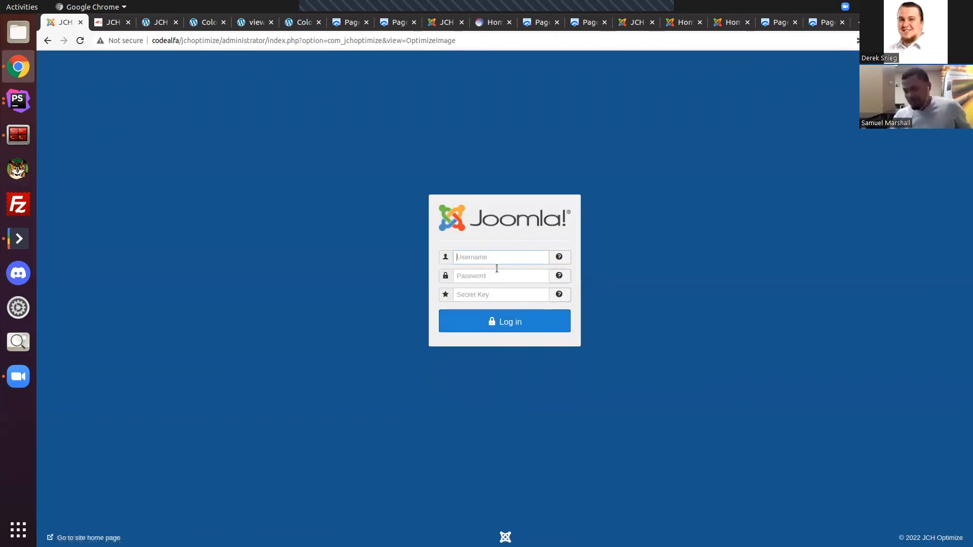
text(admin)
key(Tab)
text(••••••)
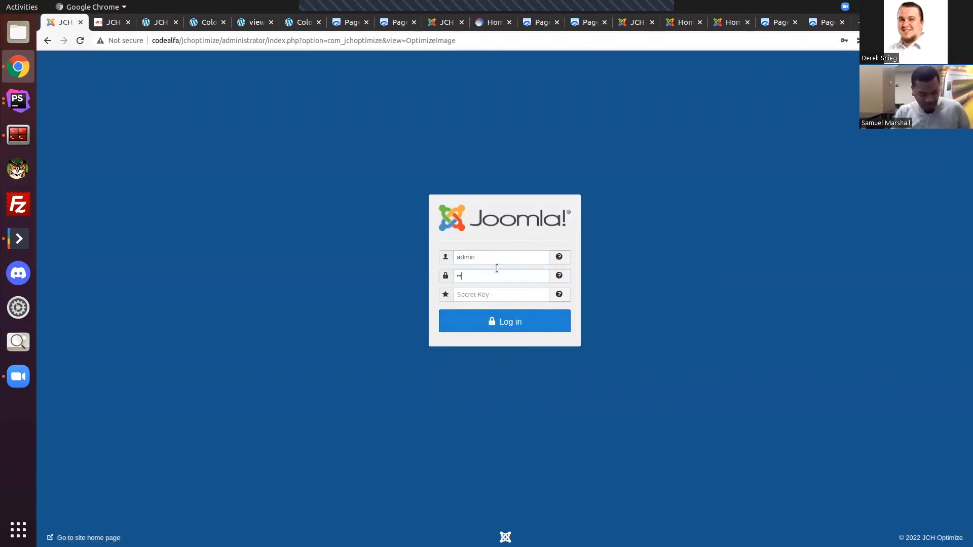
key(Return)
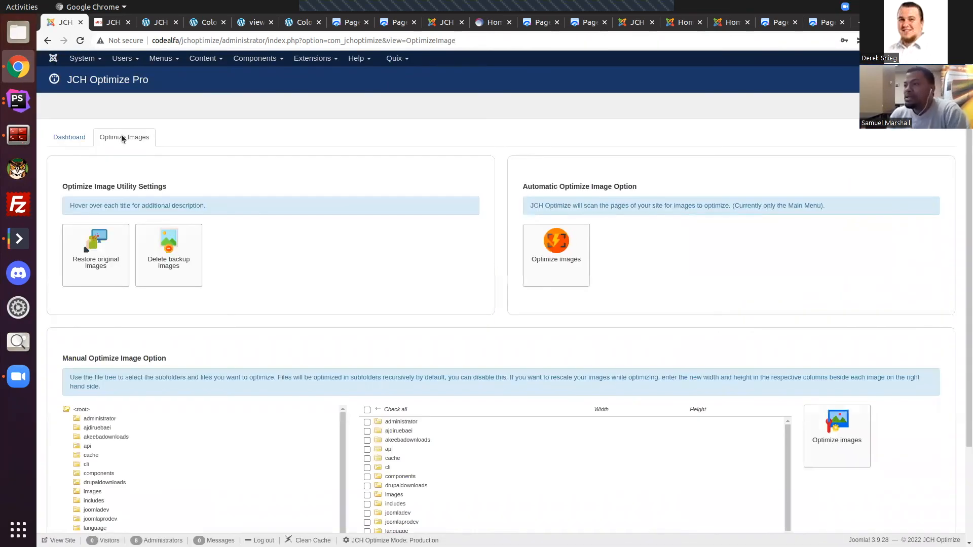
Step: Return to the Joomla dashboard, glance at the WordPress version, and review the Basic Features descriptions such as Smart Combine and Lazy Load Images
click(75, 138)
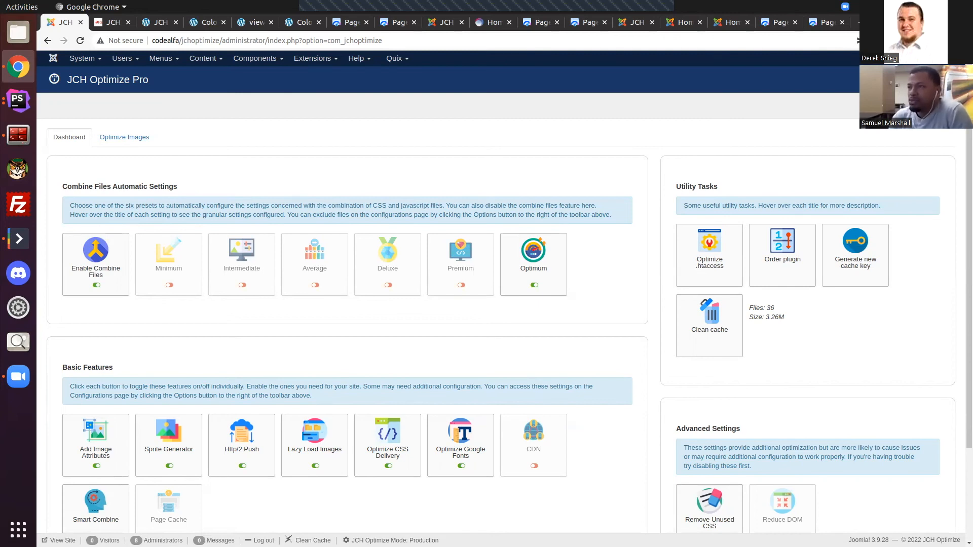
click(110, 22)
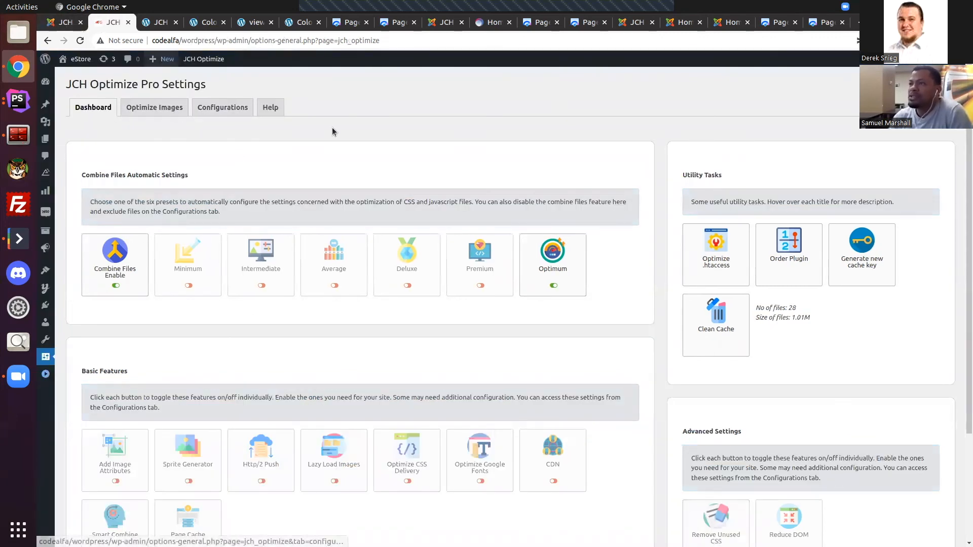
click(65, 23)
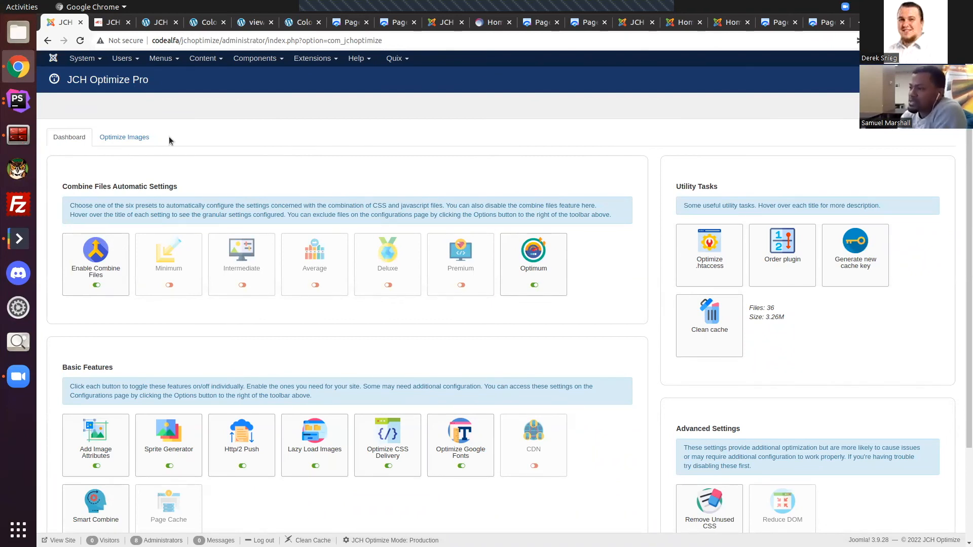
scroll(509, 339, down, 2)
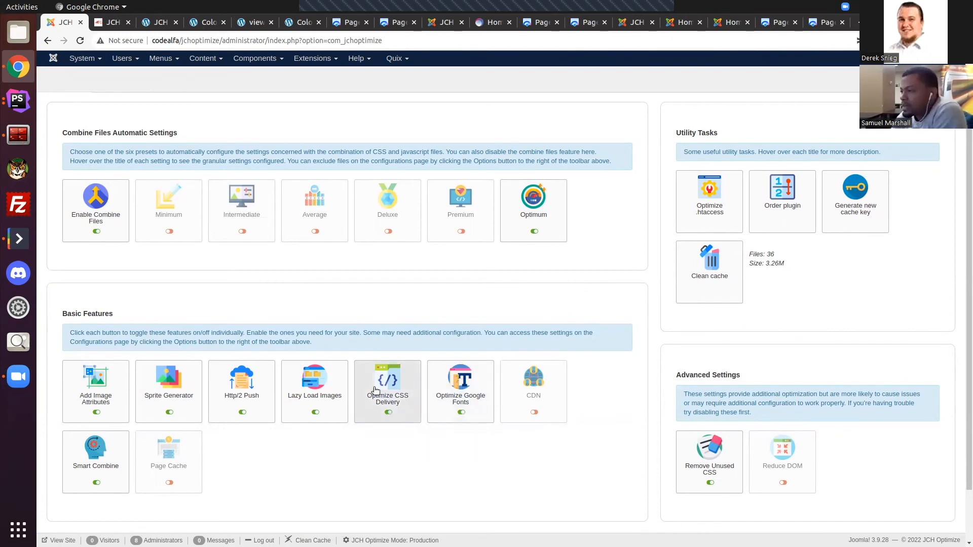
mouse_move(366, 405)
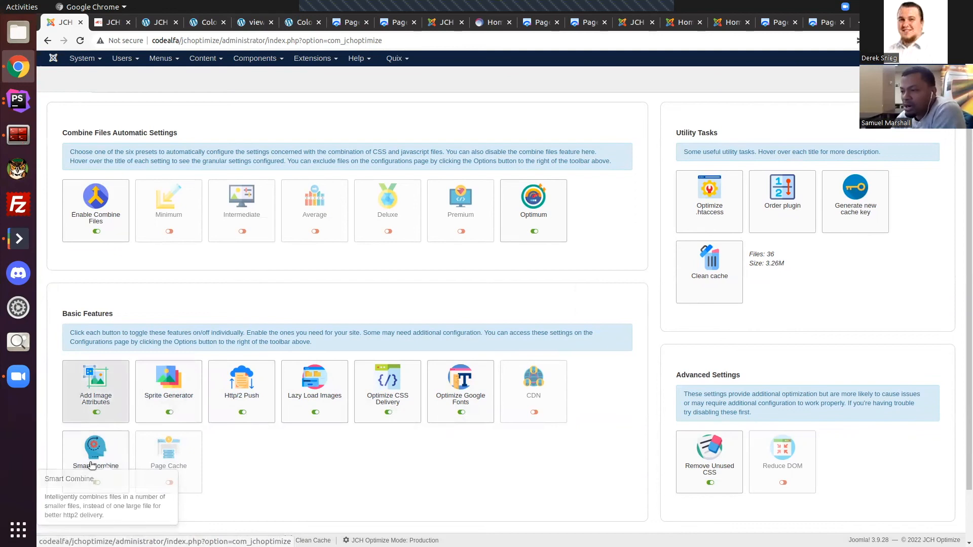
scroll(634, 242, up, 2)
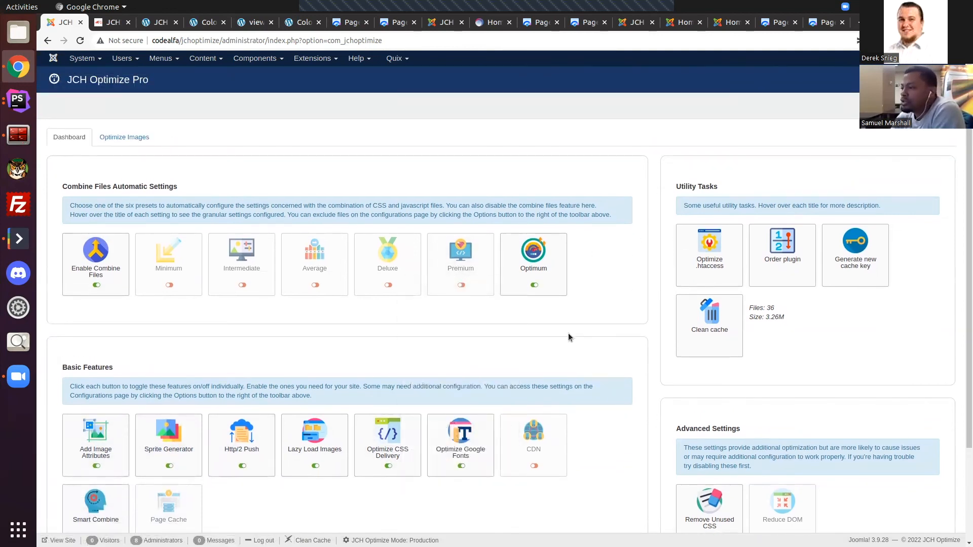
scroll(567, 332, down, 2)
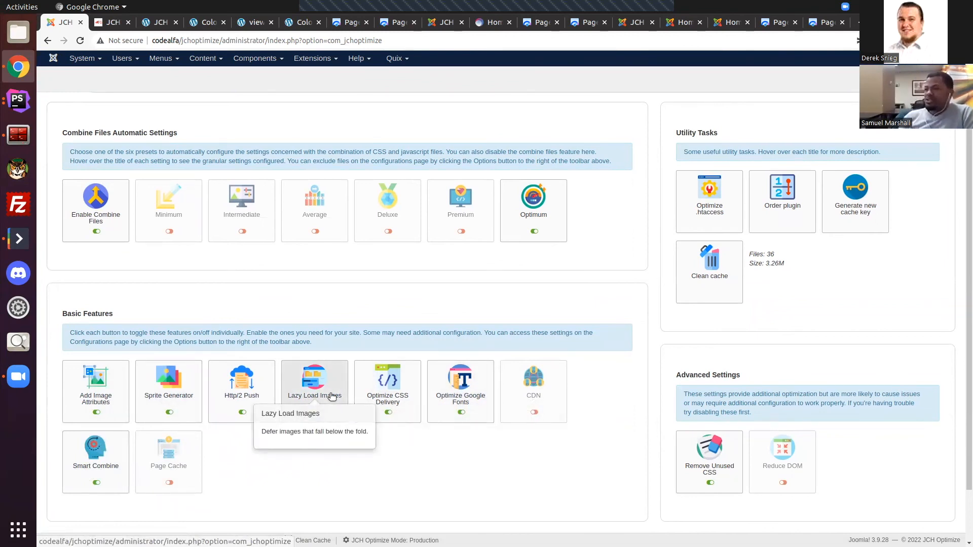
scroll(303, 269, up, 2)
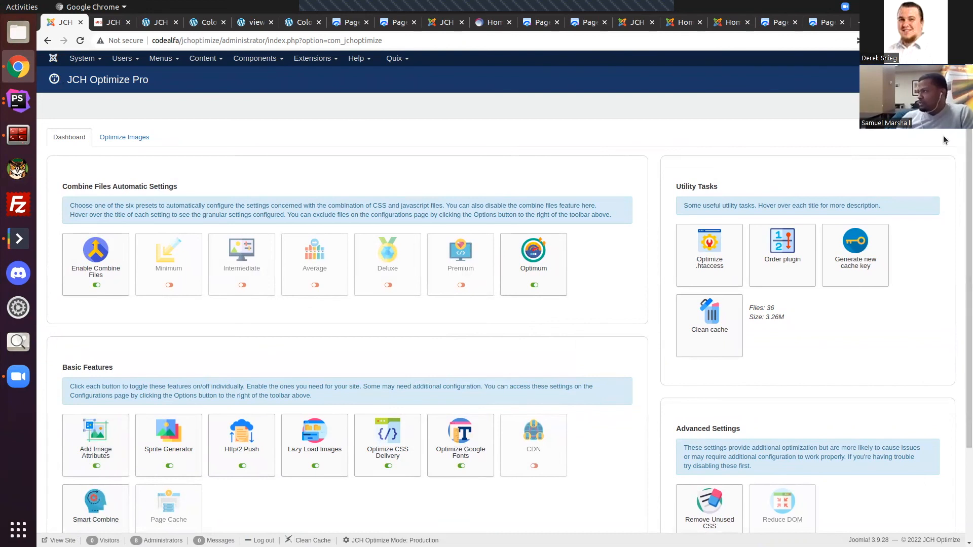
Step: Review the General, CSS and Javascript settings in the Joomla component's options, and close them without saving
click(931, 105)
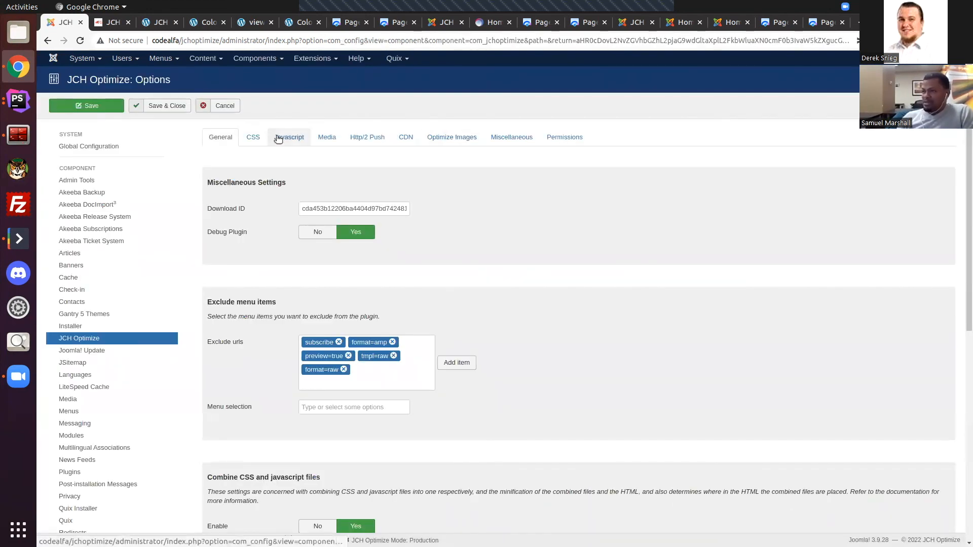
click(255, 138)
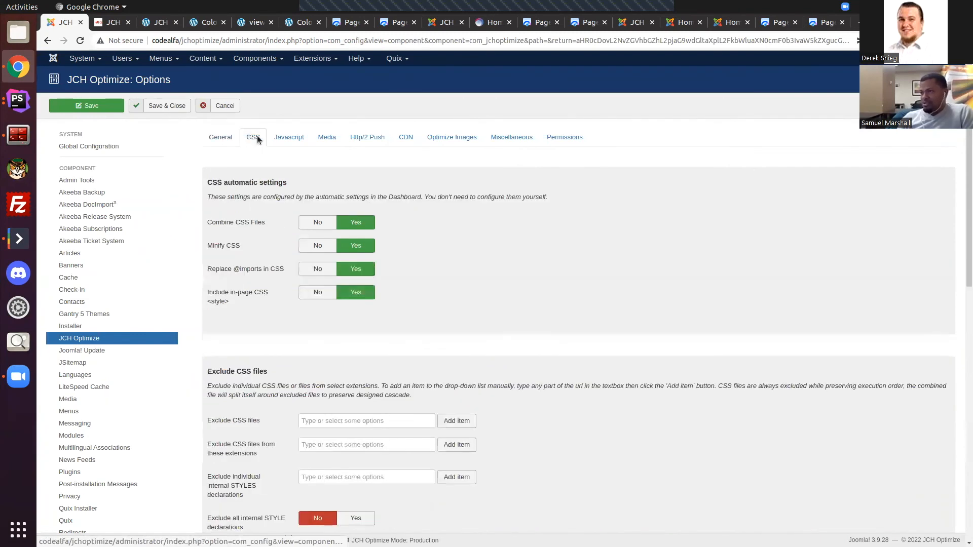
click(289, 137)
click(217, 138)
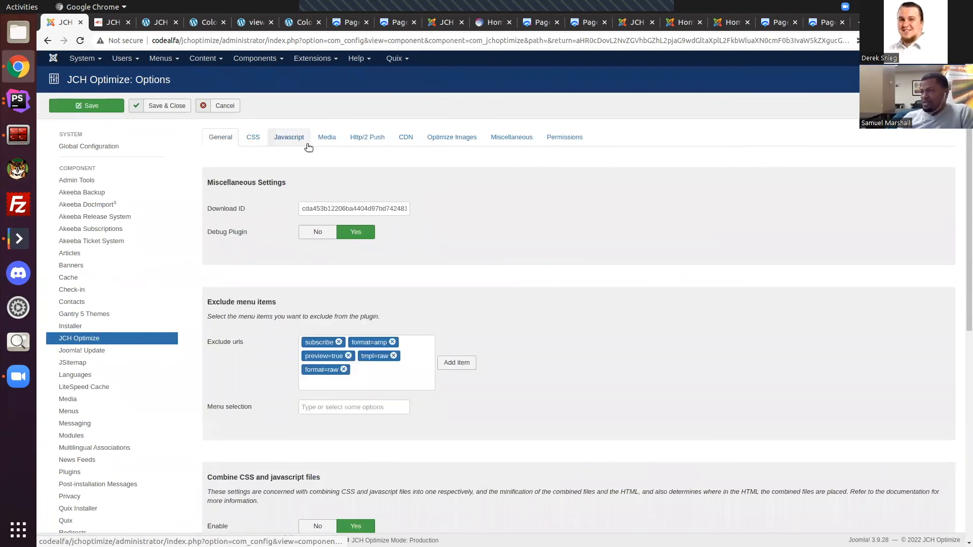
click(252, 138)
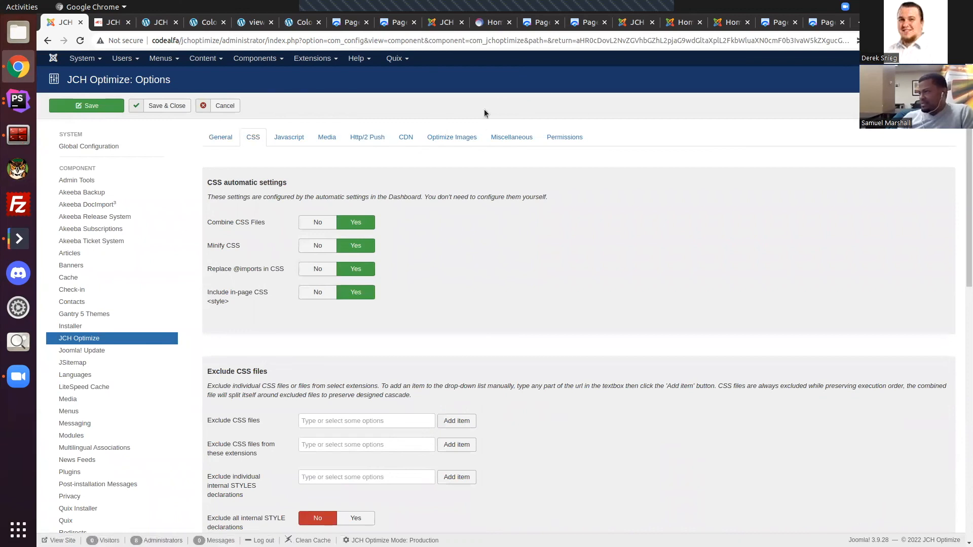
click(236, 105)
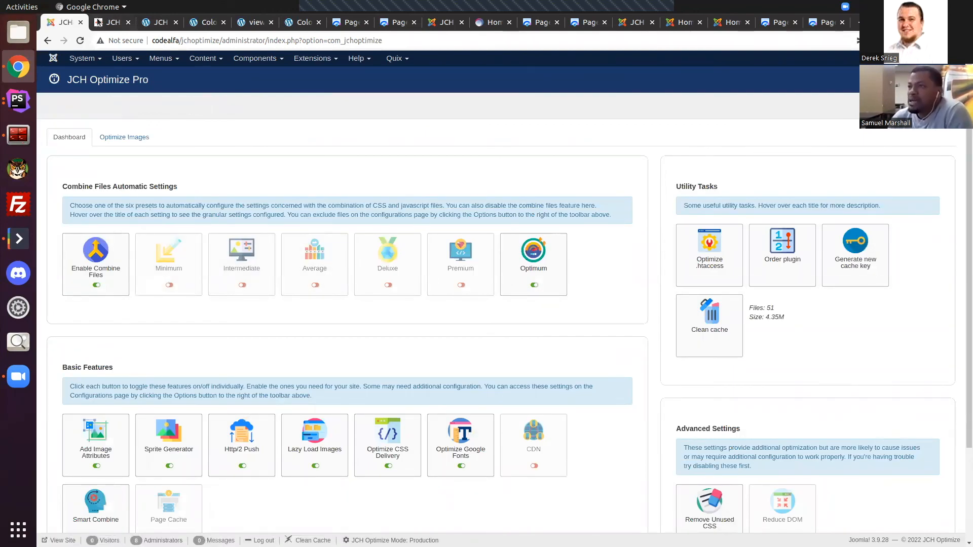
Step: Examine the WordPress plugin dashboard, including the Advanced Settings and the Utility Tasks such as Optimize .htaccess, Order Plugin and Generate new cache key
key(ctrl+Tab)
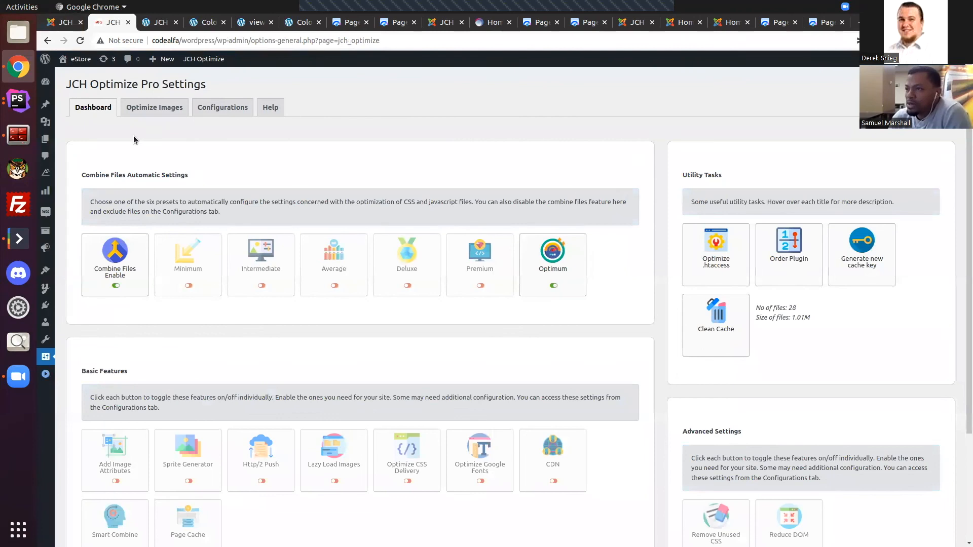
scroll(633, 236, down, 6)
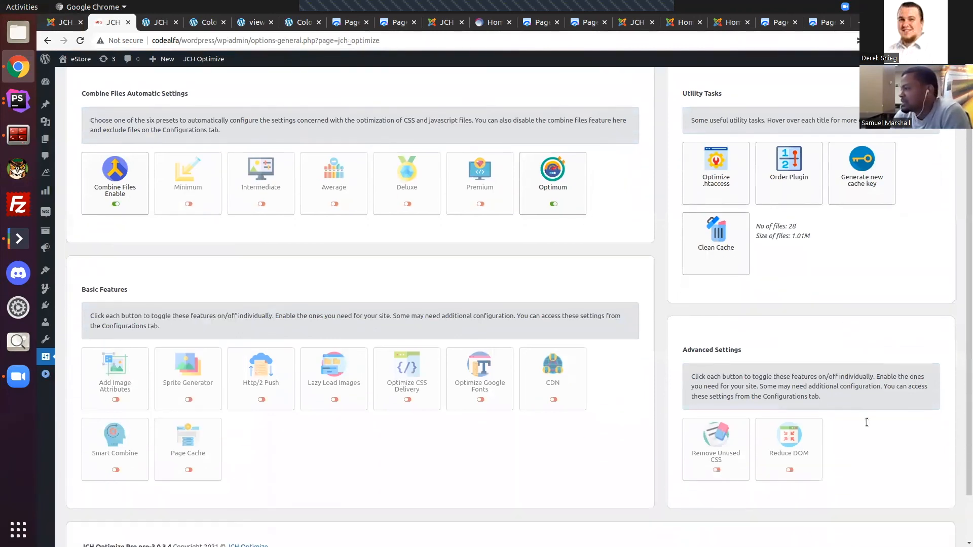
scroll(523, 354, up, 6)
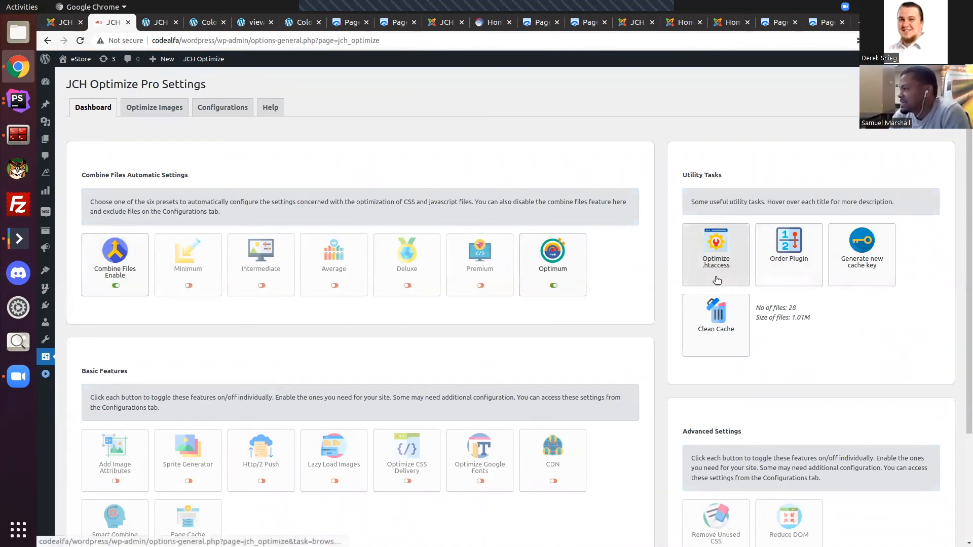
scroll(666, 410, down, 1)
scroll(665, 409, down, 1)
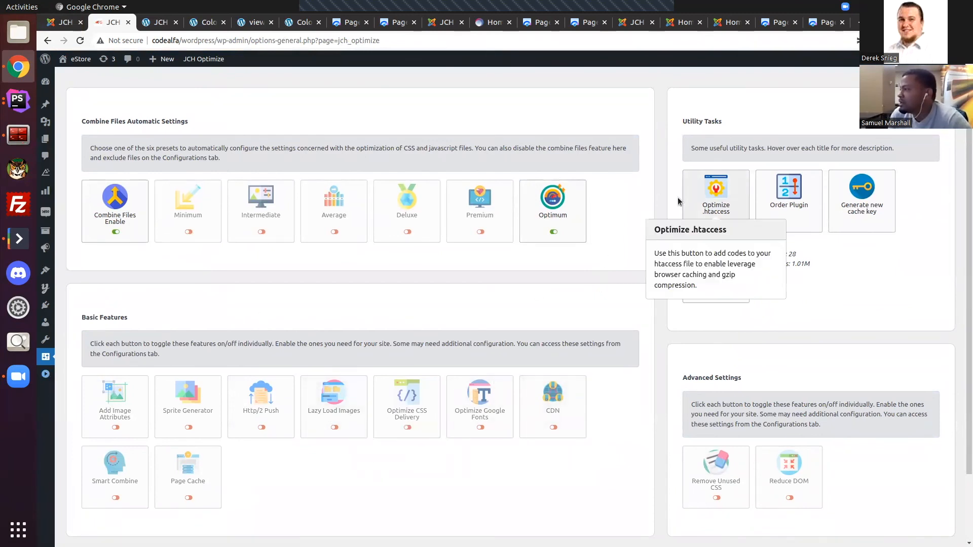
mouse_move(776, 208)
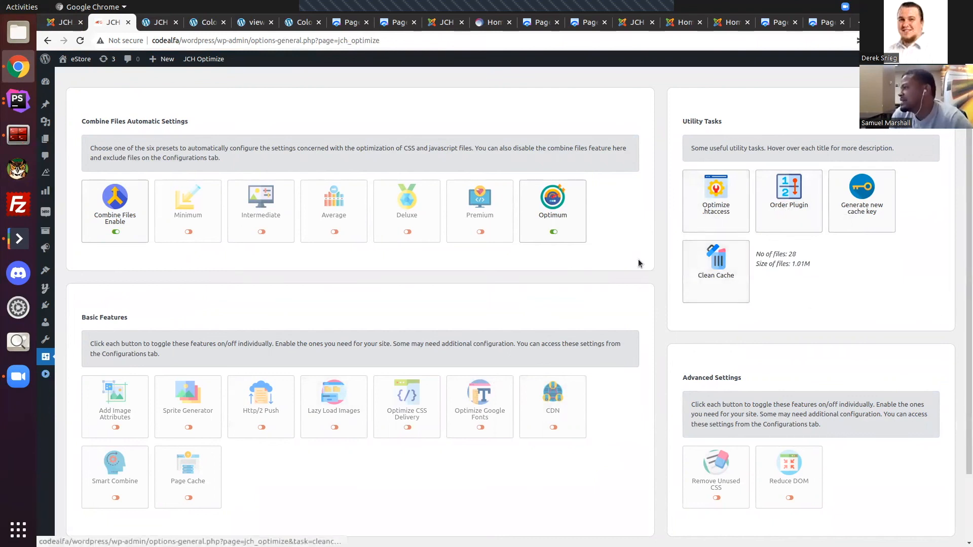
mouse_move(863, 215)
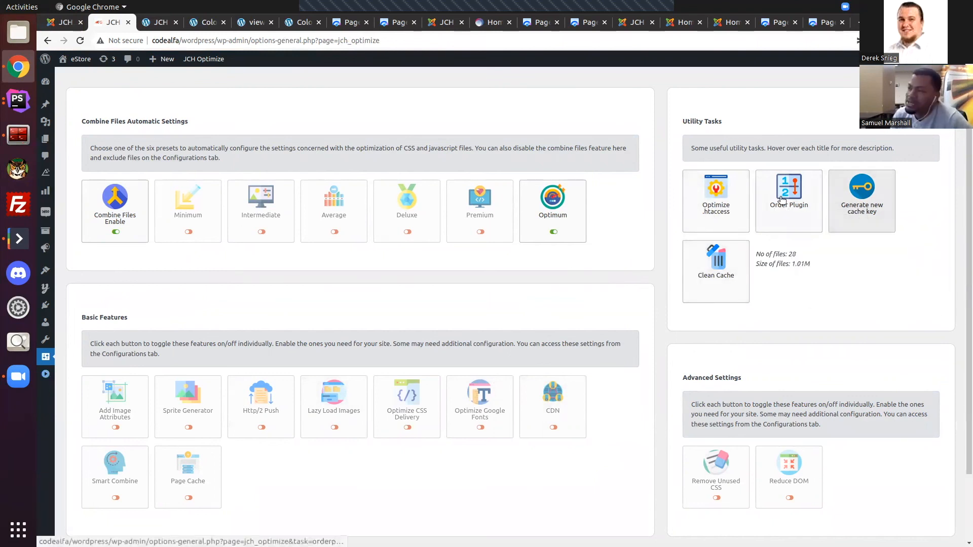
scroll(183, 248, up, 2)
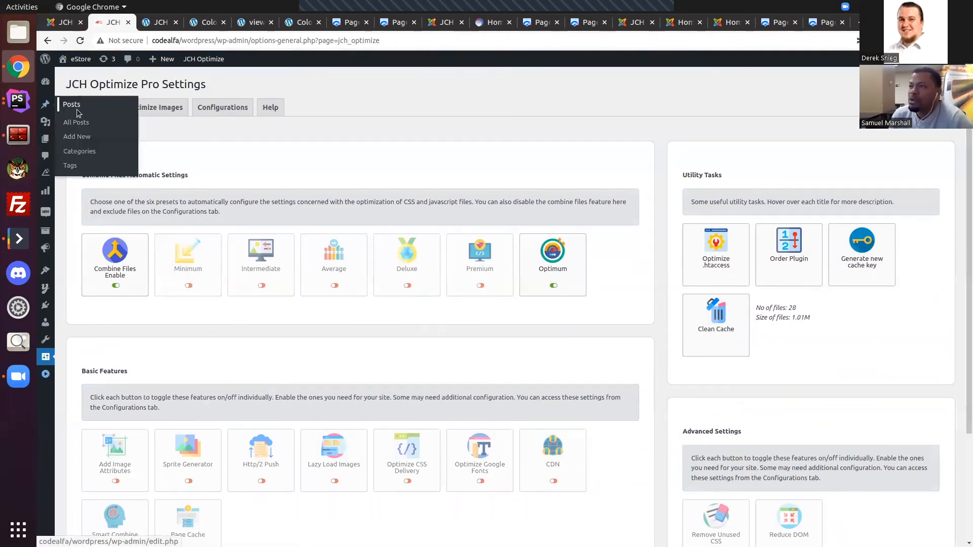
Step: Open the WordPress plugin's Configurations and review its General settings
click(231, 105)
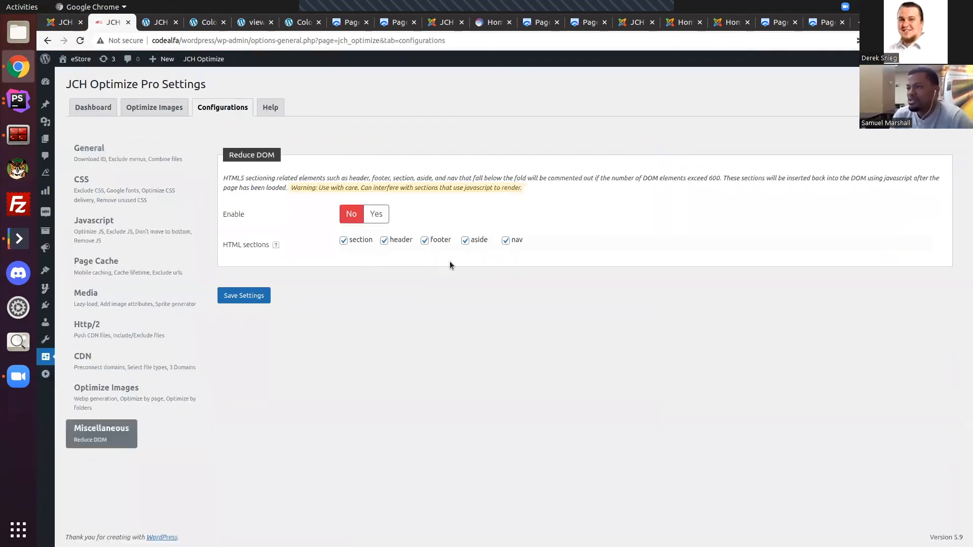
click(130, 155)
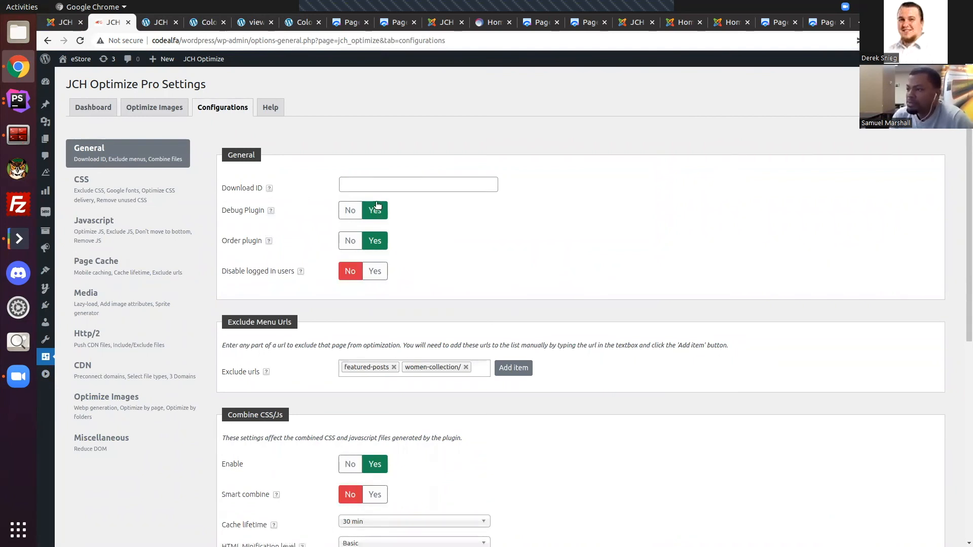
scroll(354, 229, down, 3)
scroll(398, 282, up, 3)
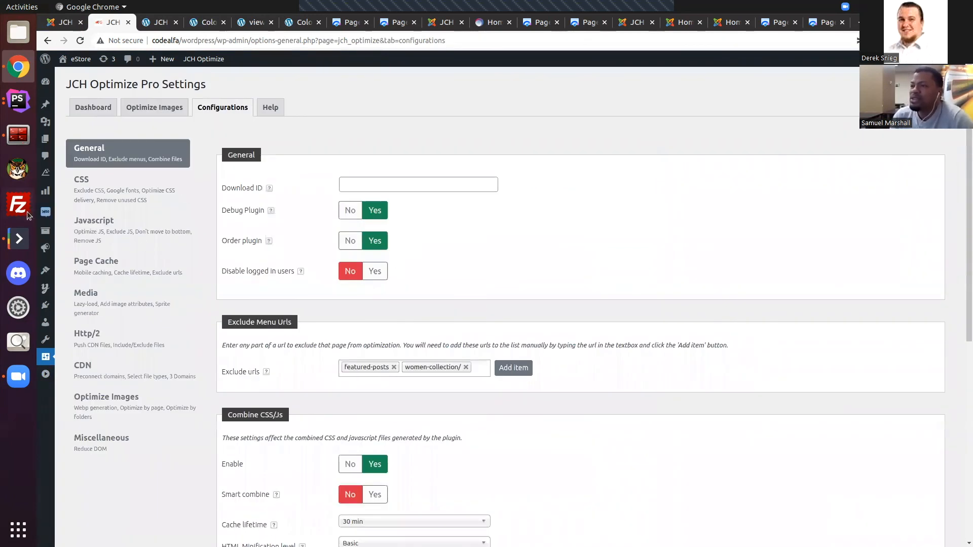
Step: Review the WordPress Configurations sections from CSS through Miscellaneous, return to General, and reopen the plugin's dashboard
click(138, 195)
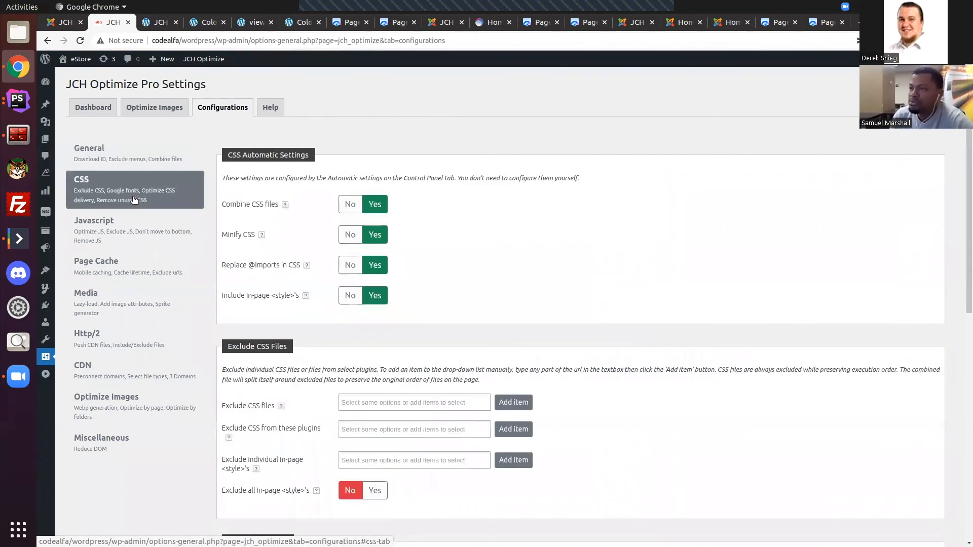
click(114, 230)
click(107, 262)
click(99, 324)
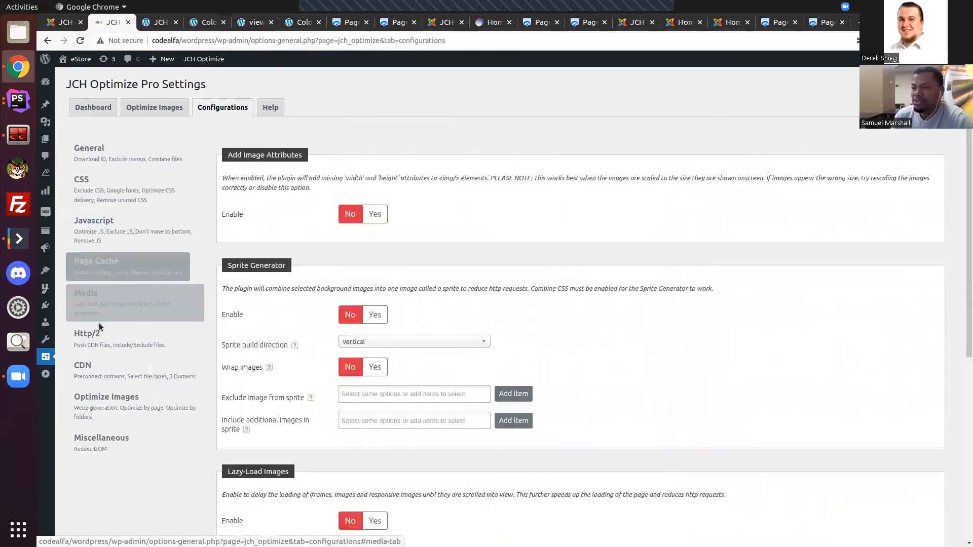
click(92, 372)
click(98, 399)
click(97, 432)
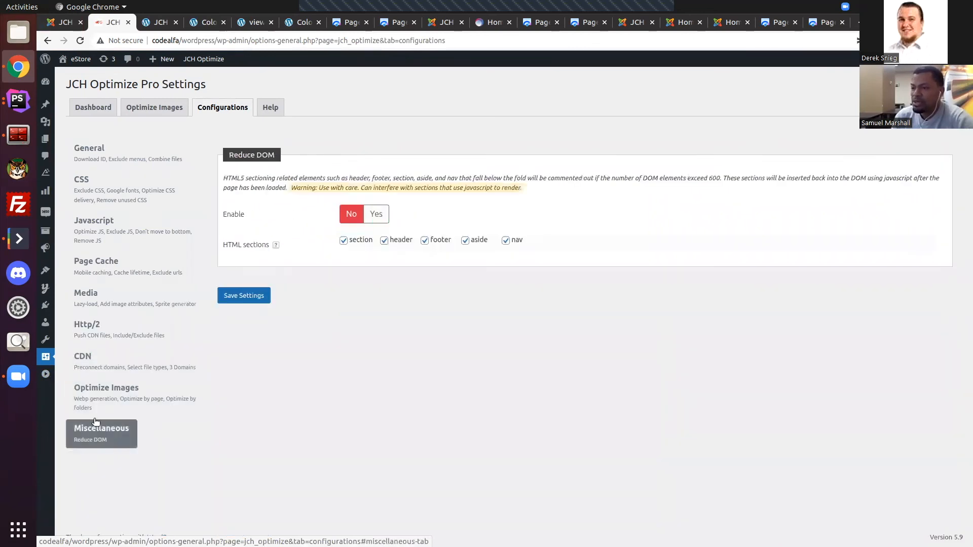
click(109, 157)
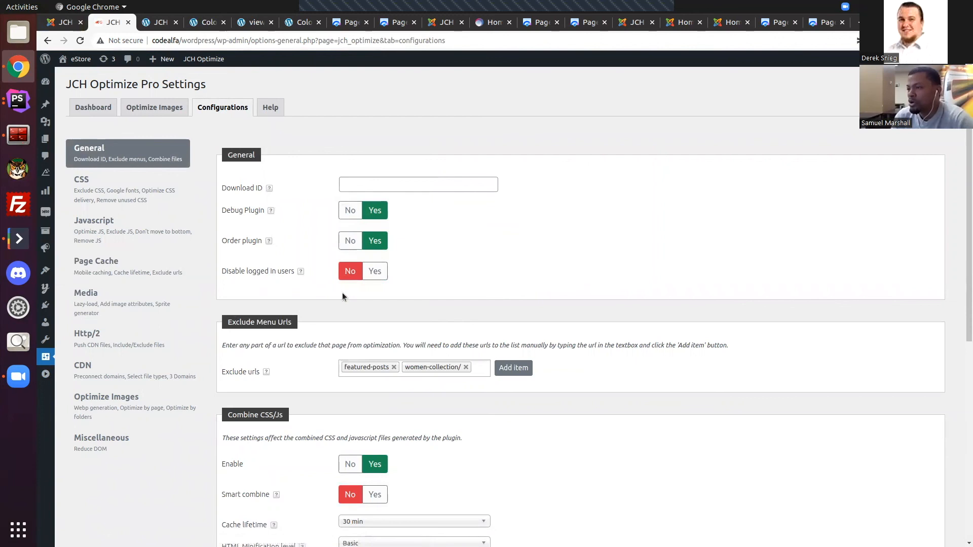
click(80, 105)
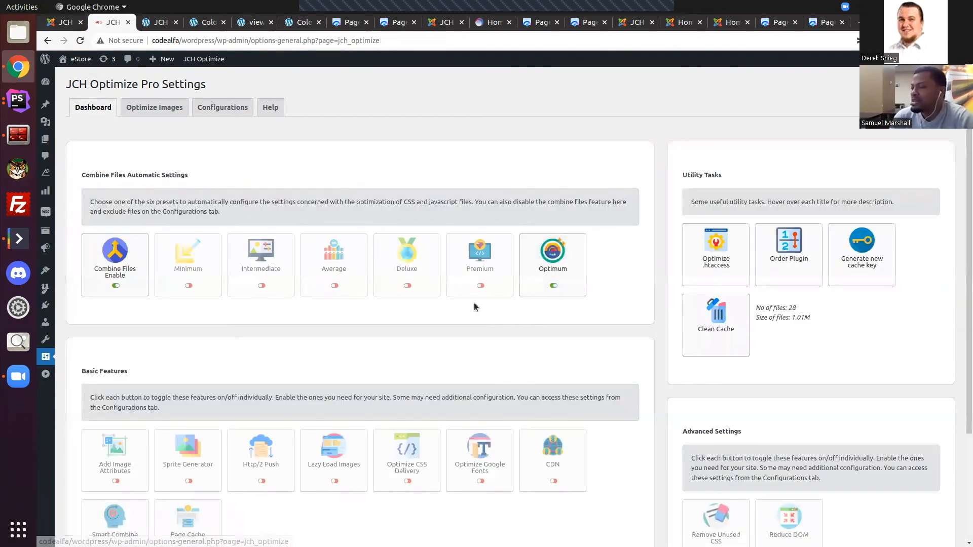
Step: Switch to the Joomla dashboard and review its Combine Files Automatic Settings, Basic Features, Utility Tasks and Advanced Settings
click(60, 24)
scroll(818, 271, down, 2)
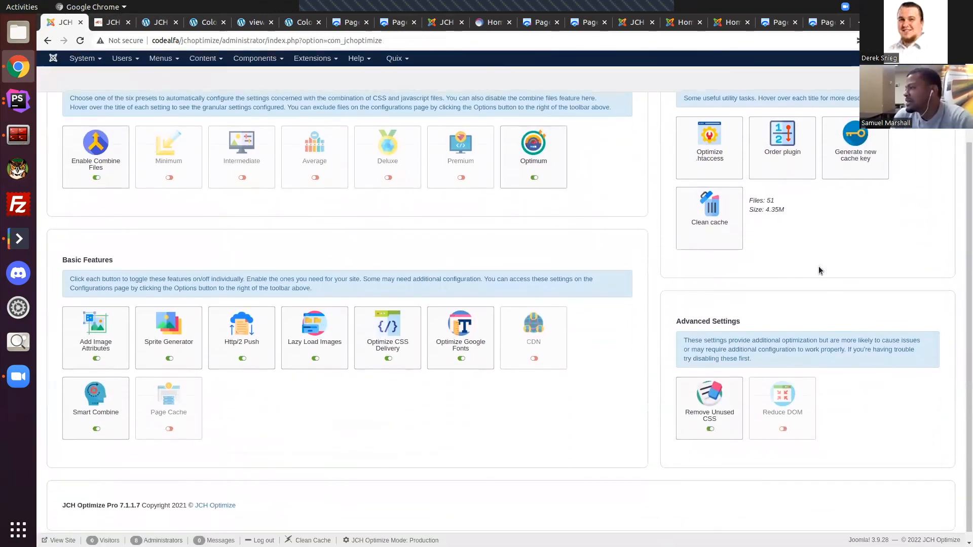
scroll(735, 243, up, 4)
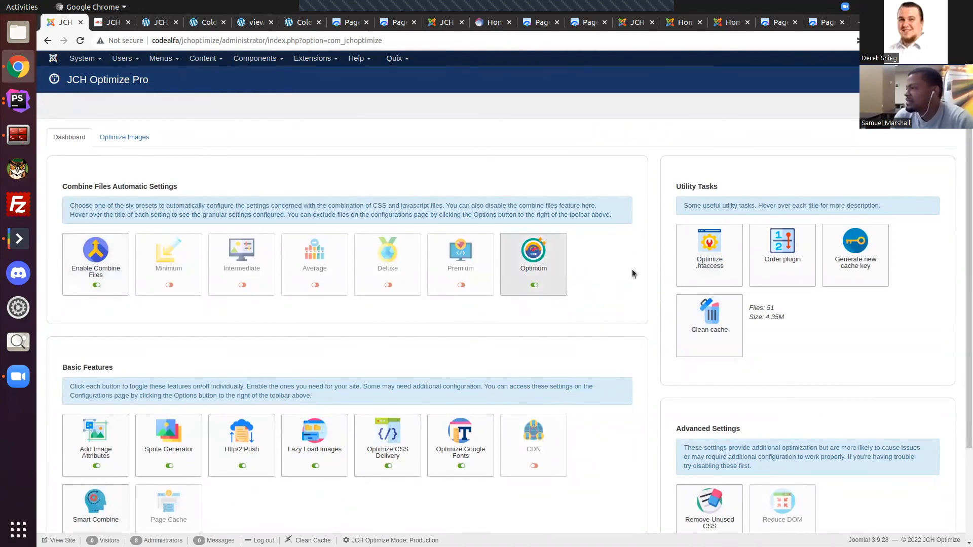
scroll(775, 402, down, 3)
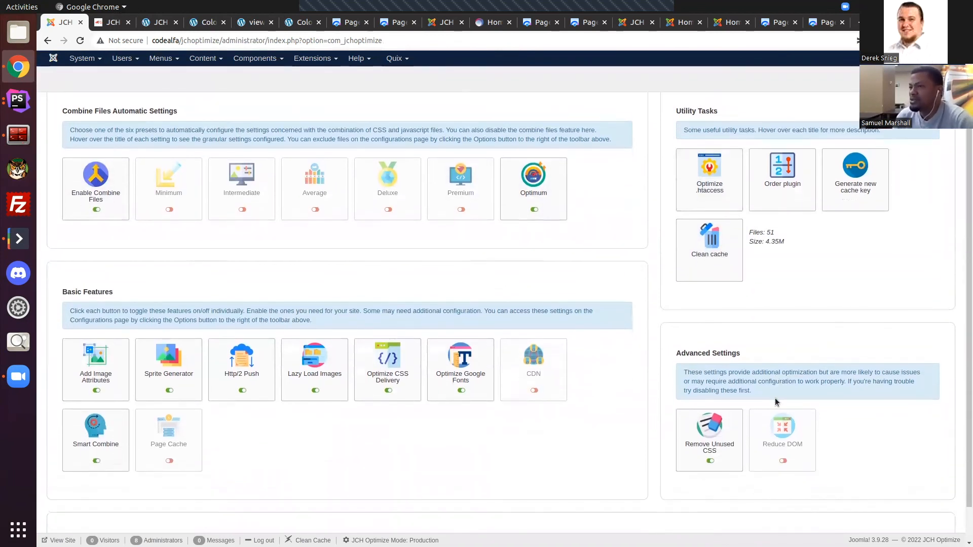
scroll(159, 178, up, 3)
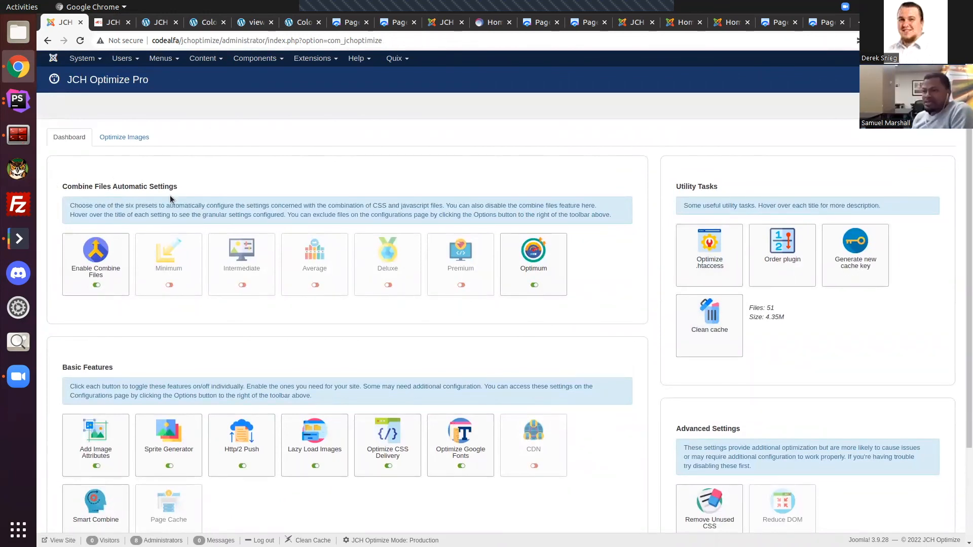
scroll(199, 168, down, 1)
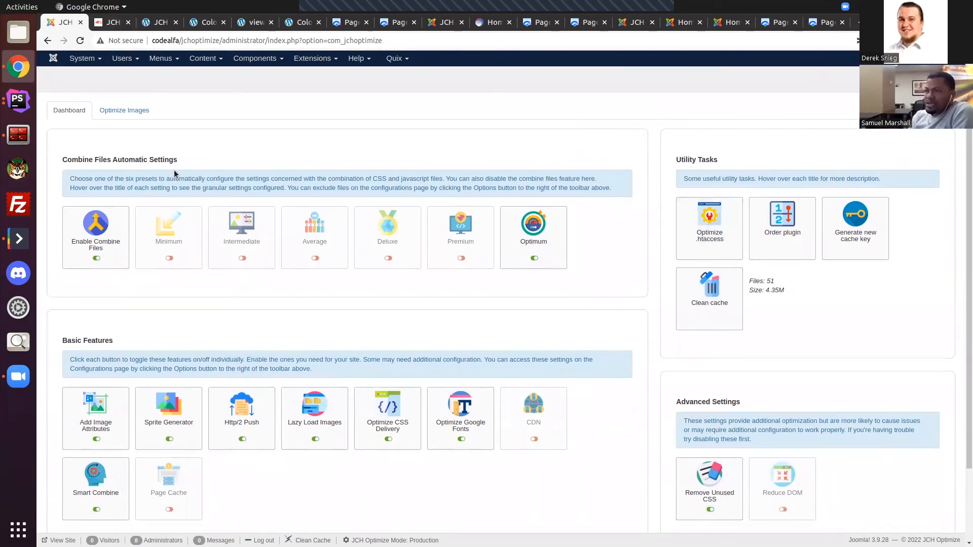
scroll(175, 175, up, 1)
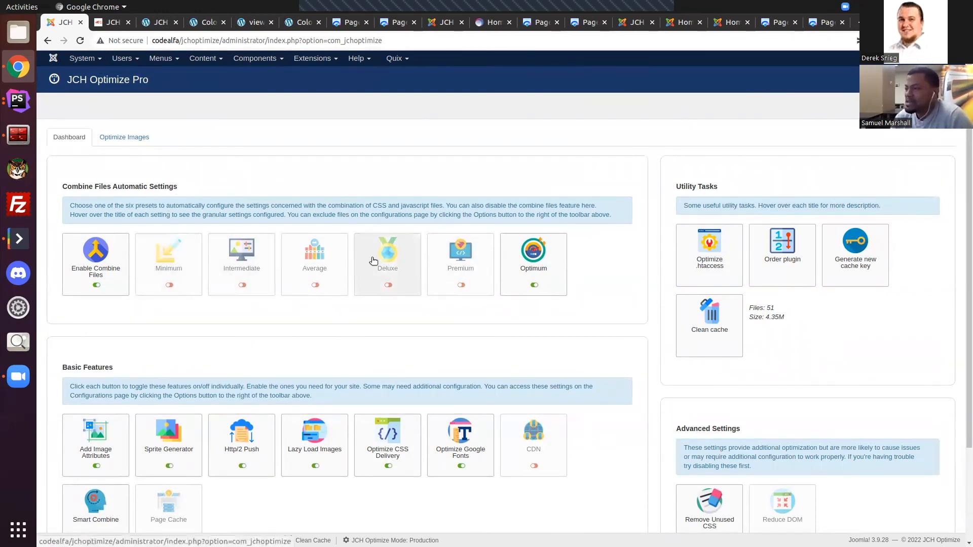
Step: Apply the Minimum preset in the Joomla Combine Files Automatic Settings and check which settings it includes
click(162, 255)
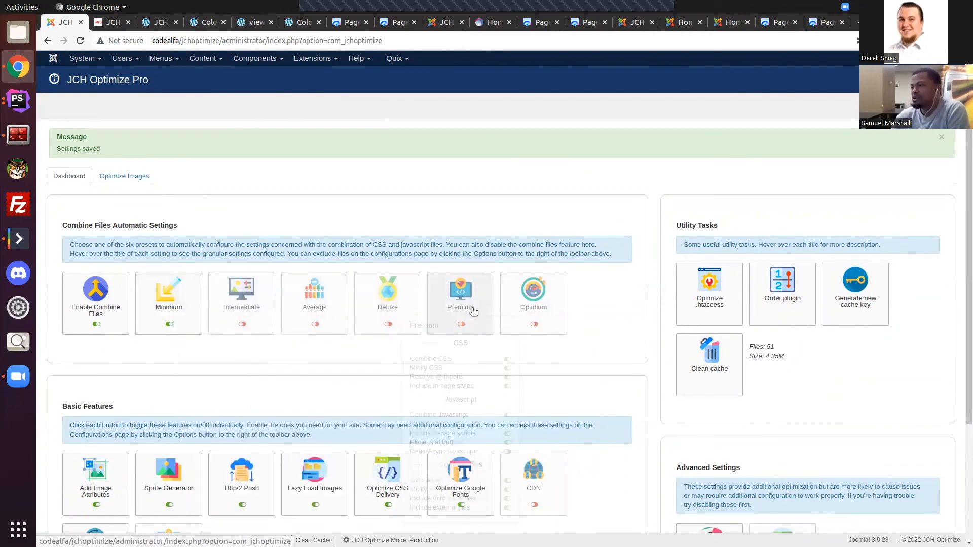
mouse_move(562, 320)
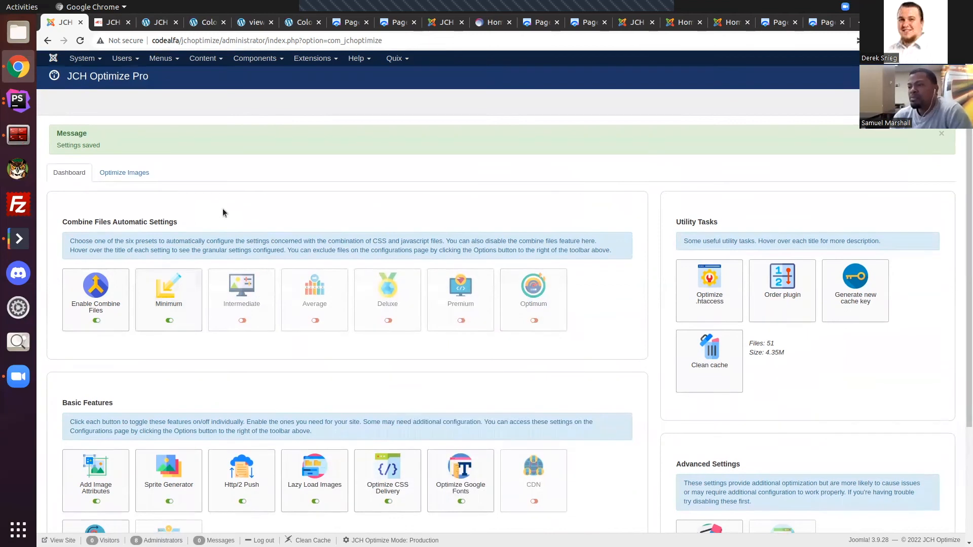
scroll(238, 253, down, 2)
mouse_move(167, 258)
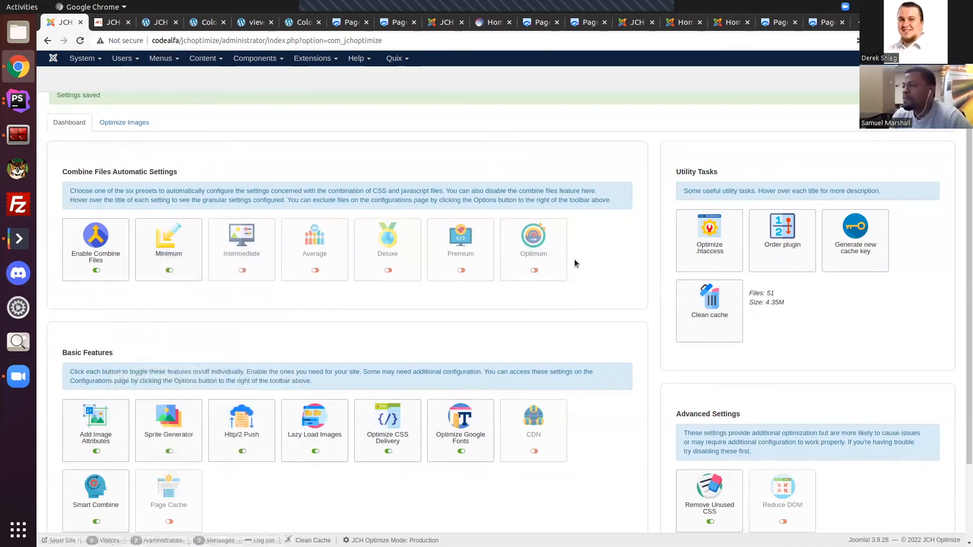
Step: Apply the Optimum preset in the Combine Files Automatic Settings and check the site's front page
mouse_move(549, 257)
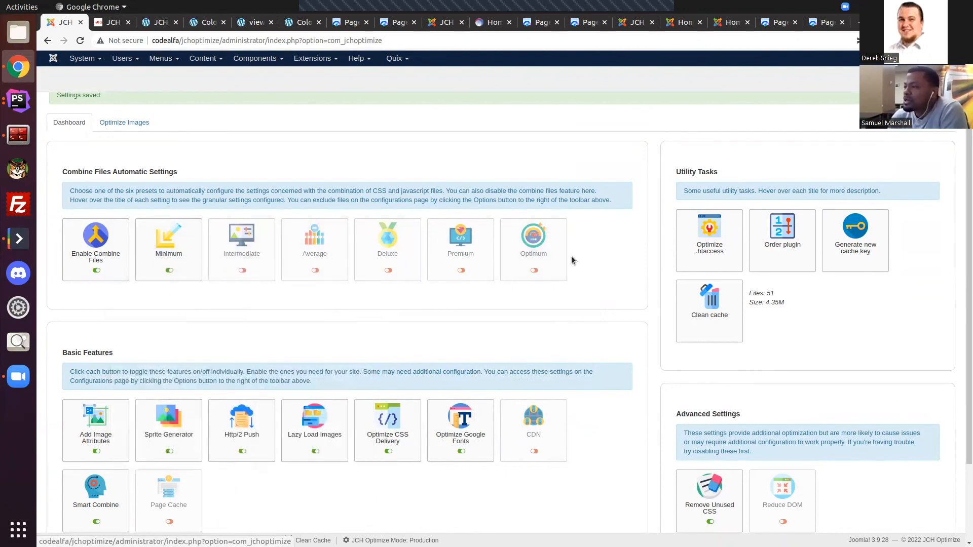
click(517, 248)
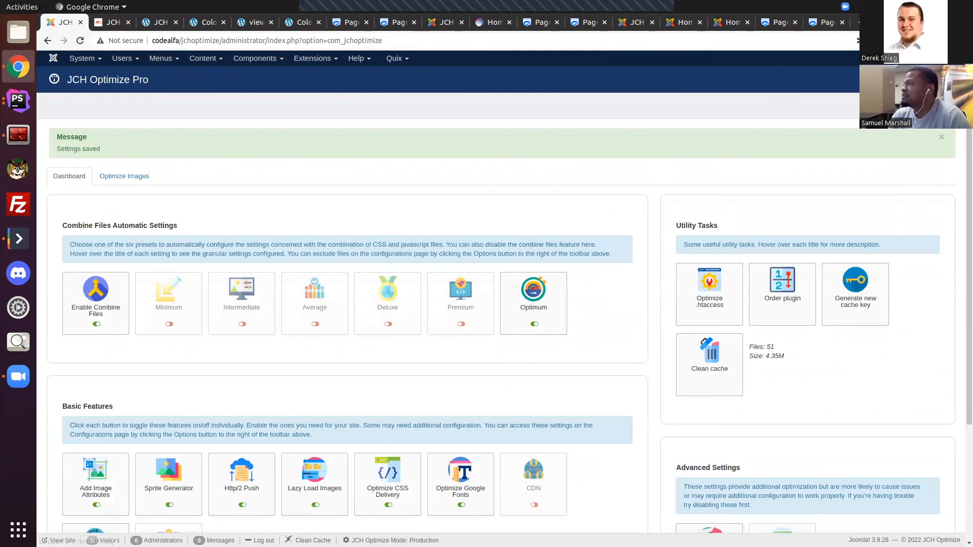
click(902, 58)
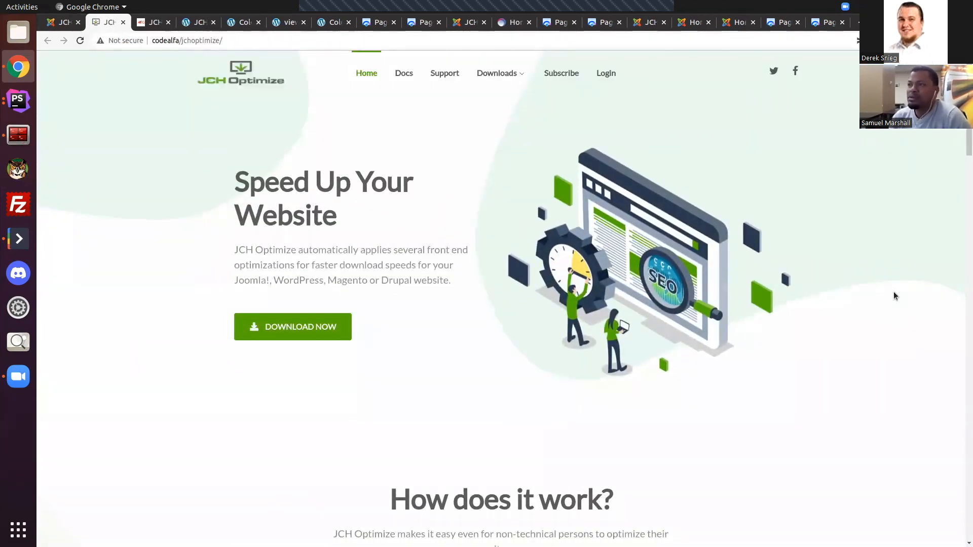
scroll(408, 157, down, 5)
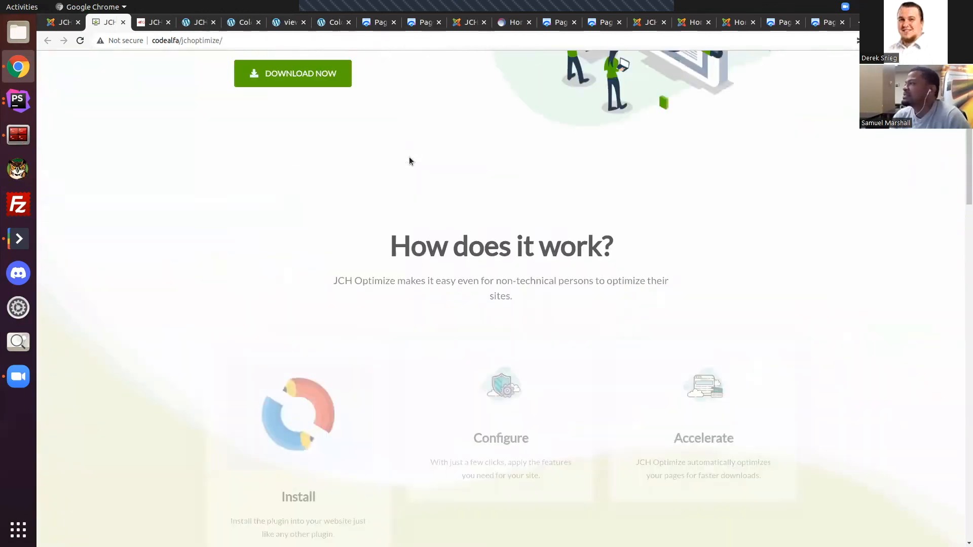
scroll(409, 156, up, 5)
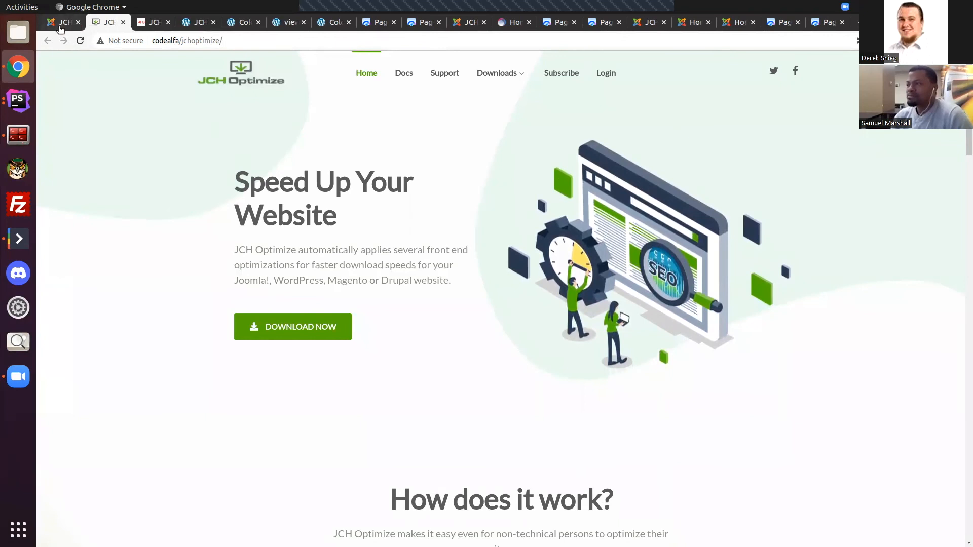
Step: Return to the Joomla dashboard, apply the Premium combine-files preset, and inspect the settings of the Average preset
click(60, 22)
scroll(556, 379, down, 3)
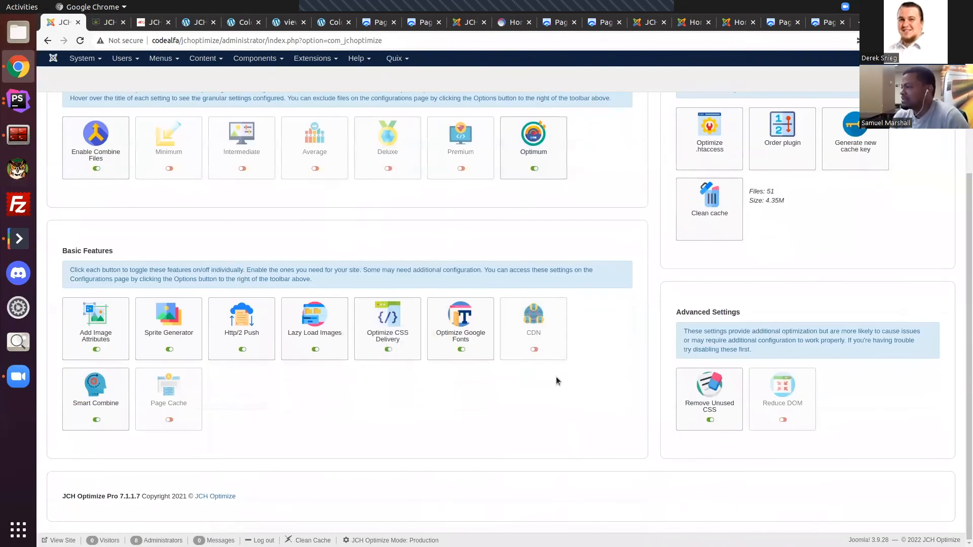
scroll(557, 391, up, 3)
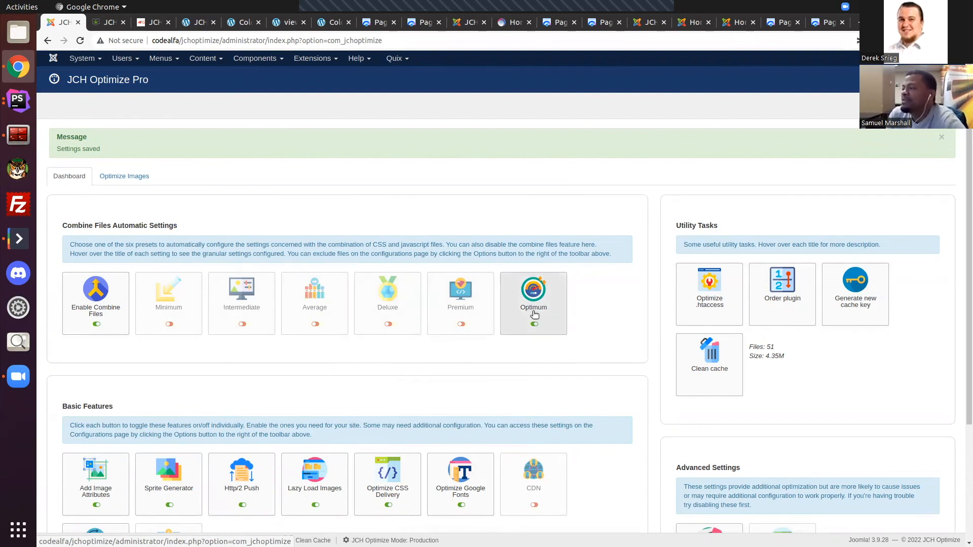
mouse_move(456, 307)
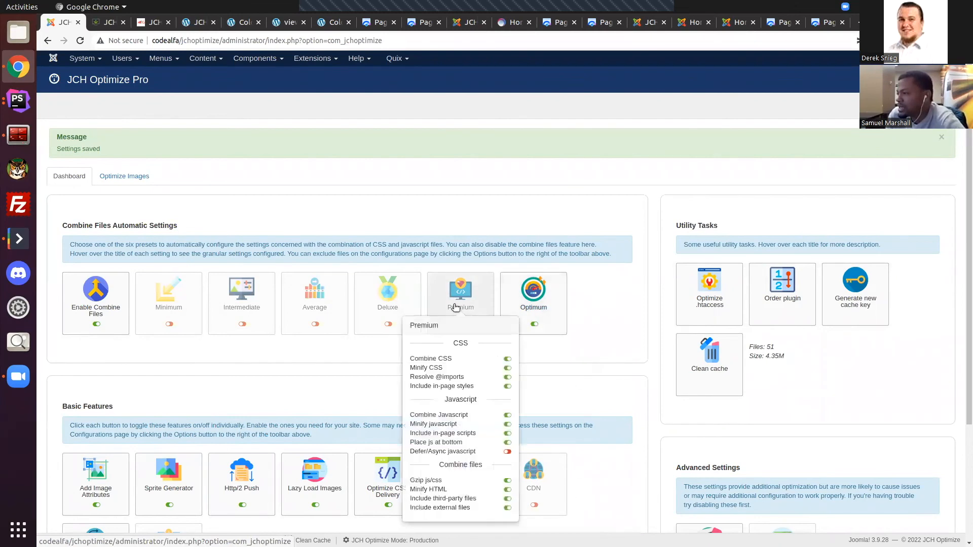
click(455, 307)
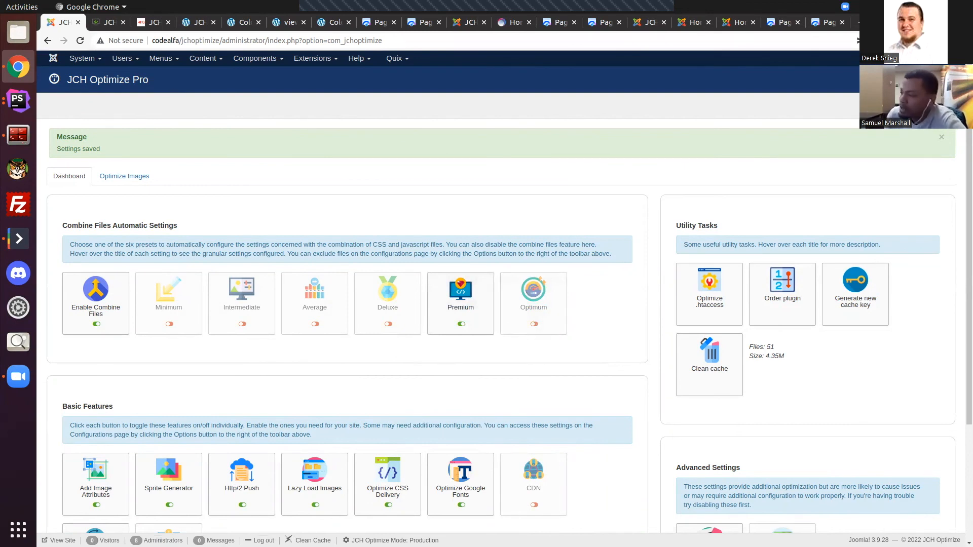
scroll(836, 492, down, 3)
scroll(519, 263, up, 2)
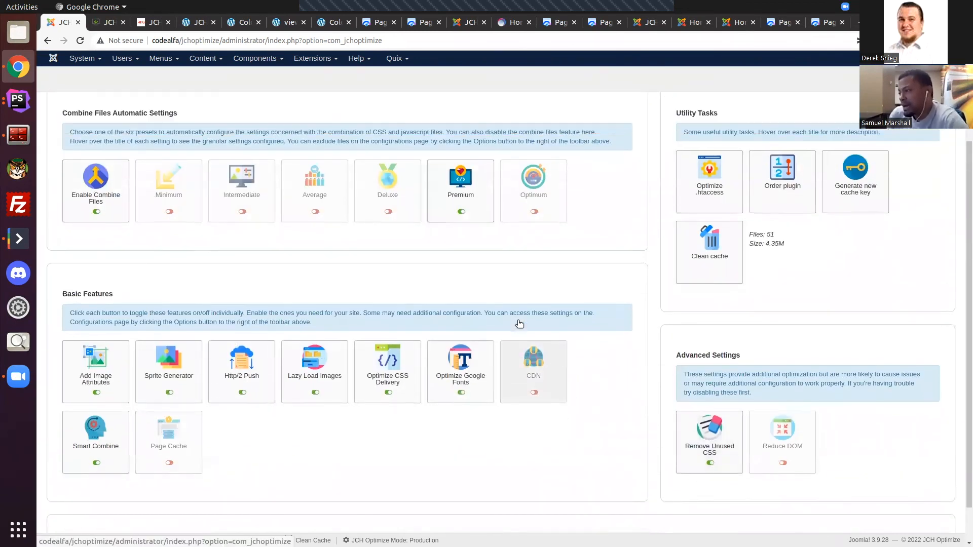
scroll(157, 294, up, 1)
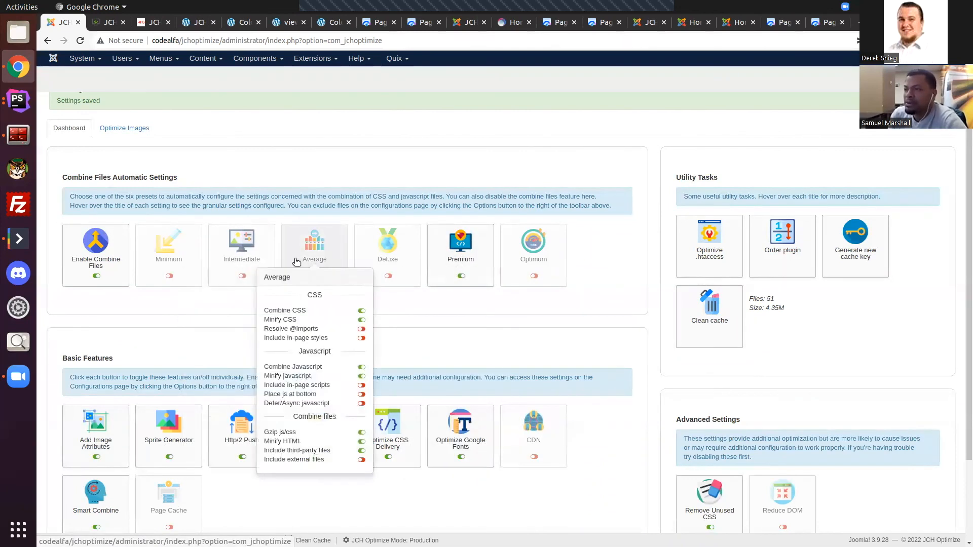
scroll(324, 249, up, 2)
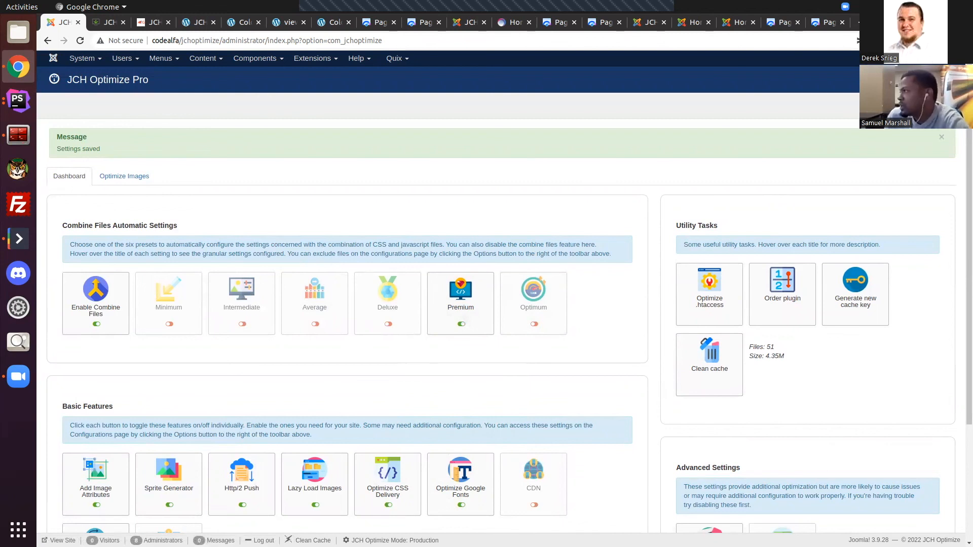
Step: Open the CSS settings in the Joomla component's options and browse the files offered for Exclude CSS files
click(933, 105)
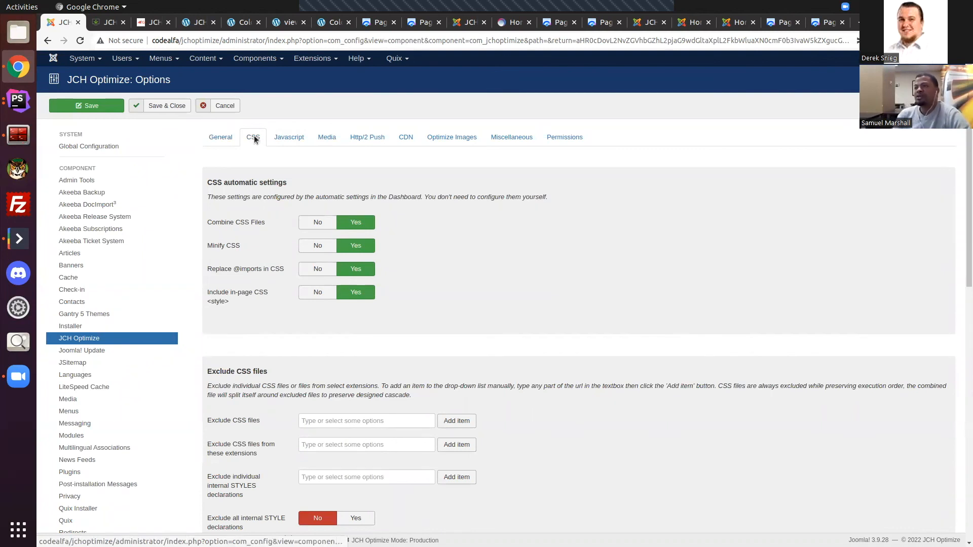
scroll(412, 263, down, 4)
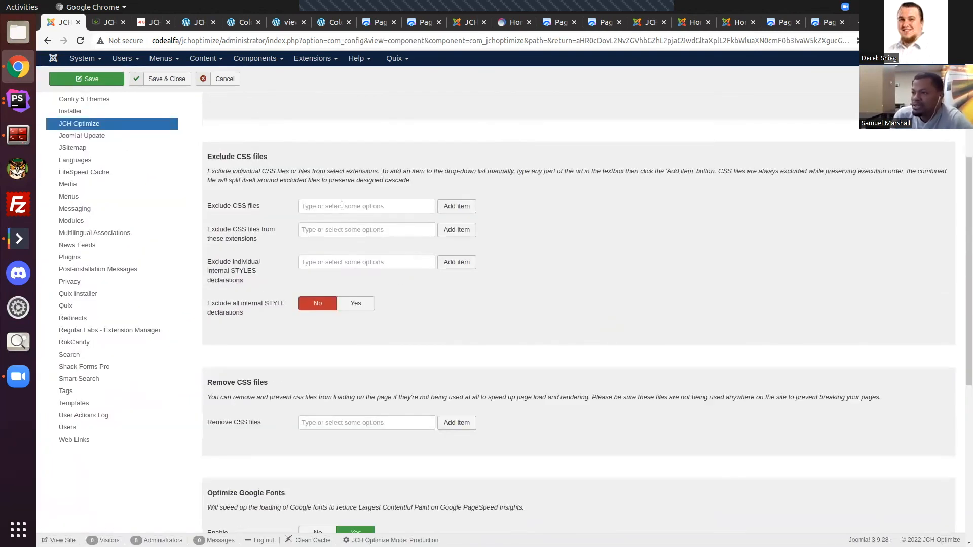
click(342, 205)
scroll(375, 279, down, 2)
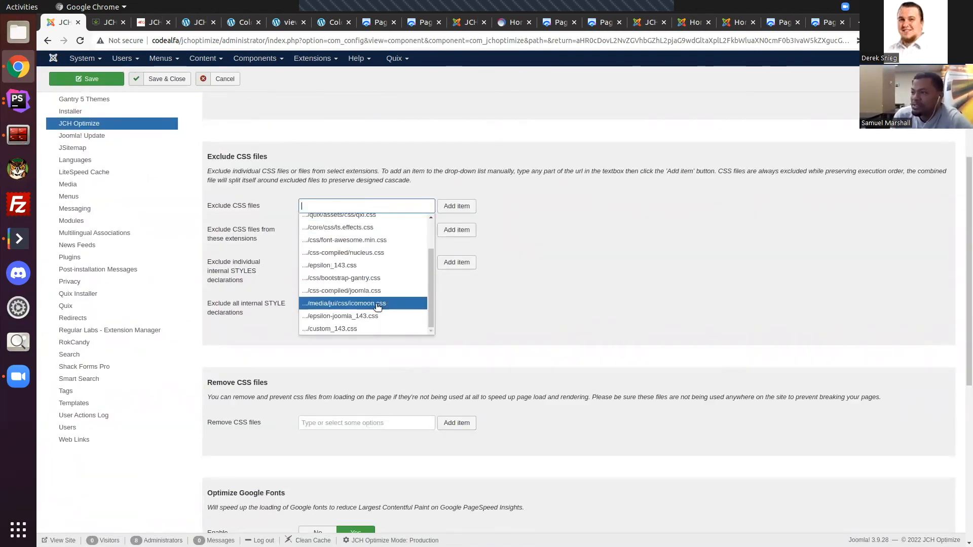
click(445, 217)
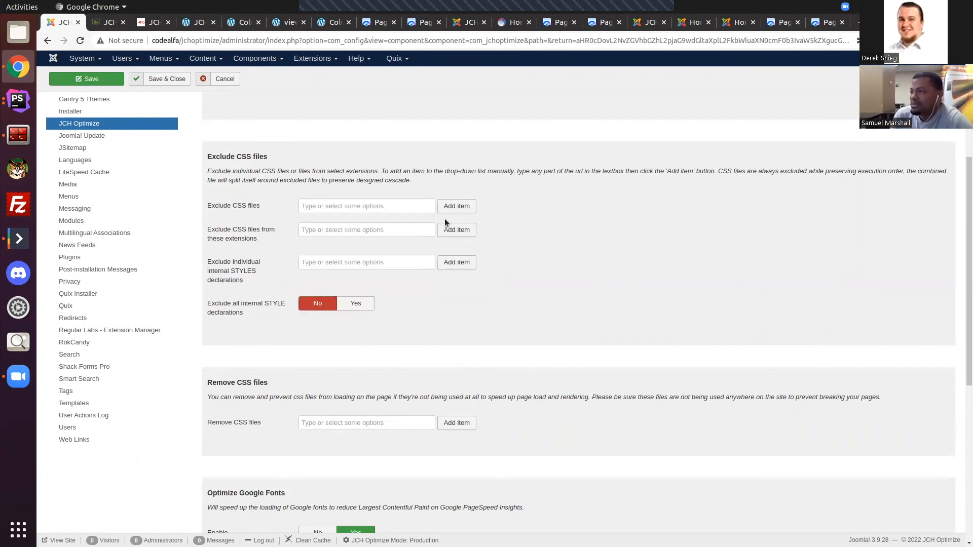
click(365, 228)
Step: Add .../quix/assets/css/qxi.css and .../quix/assets/css/quix.css to the Exclude CSS files setting
click(356, 205)
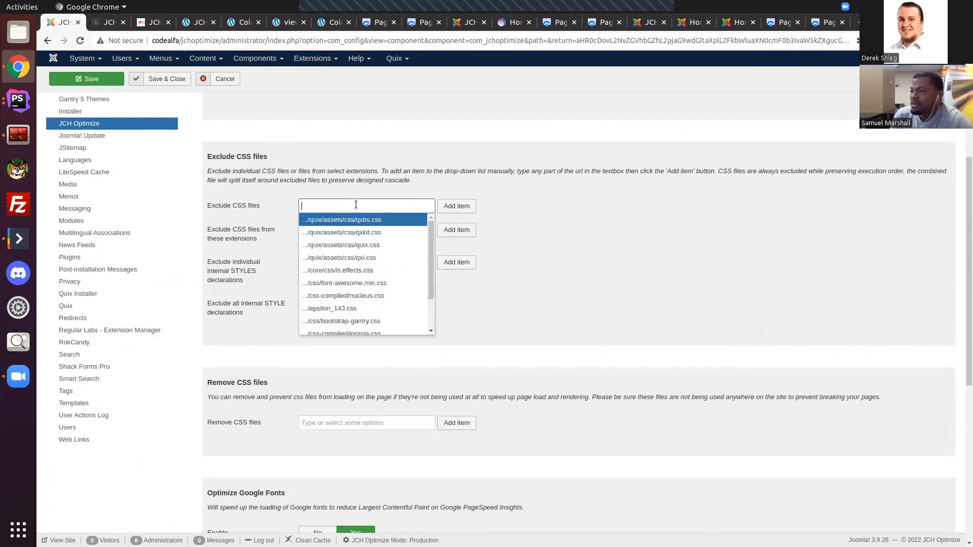
scroll(370, 225, down, 1)
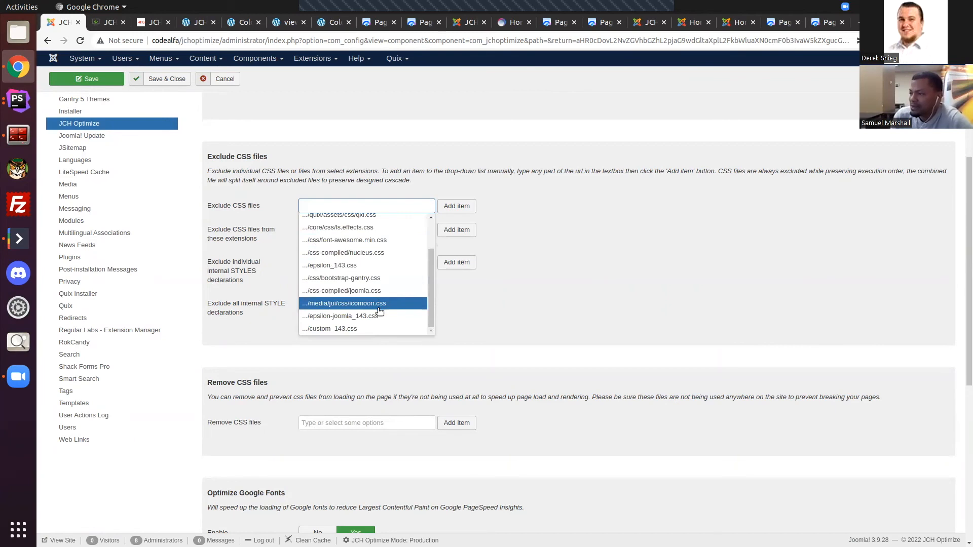
scroll(374, 224, up, 1)
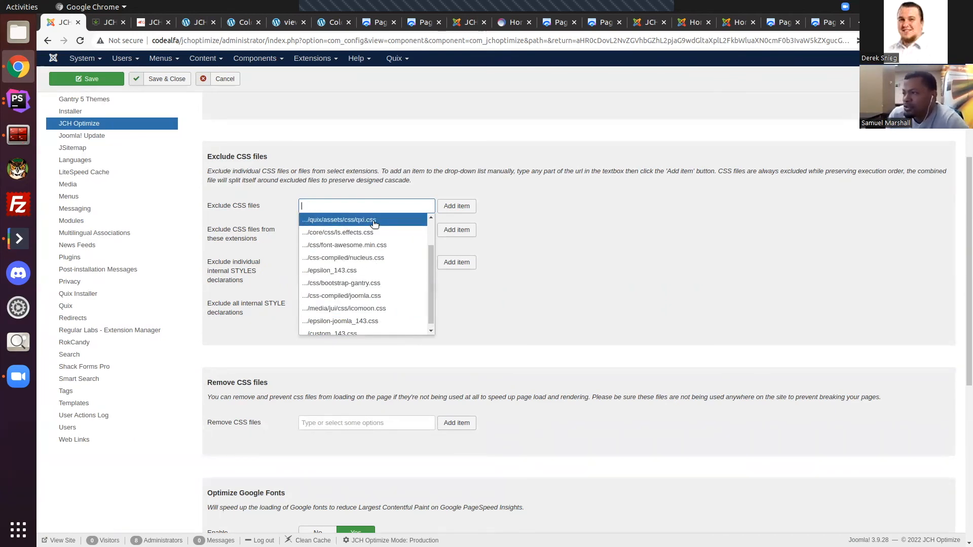
click(373, 220)
click(373, 220)
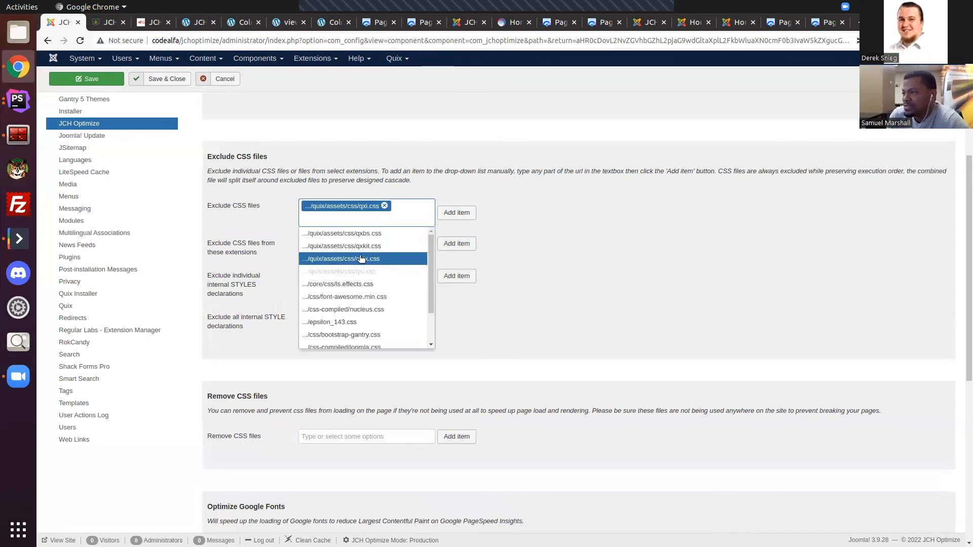
click(382, 256)
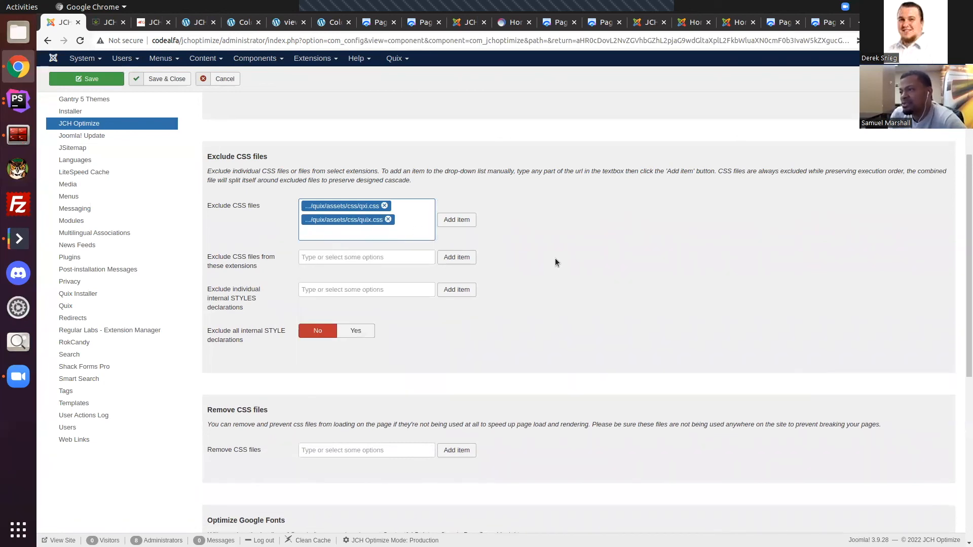
Step: Leave the component options without saving and return to the JCH Optimize Pro dashboard
scroll(631, 299, up, 4)
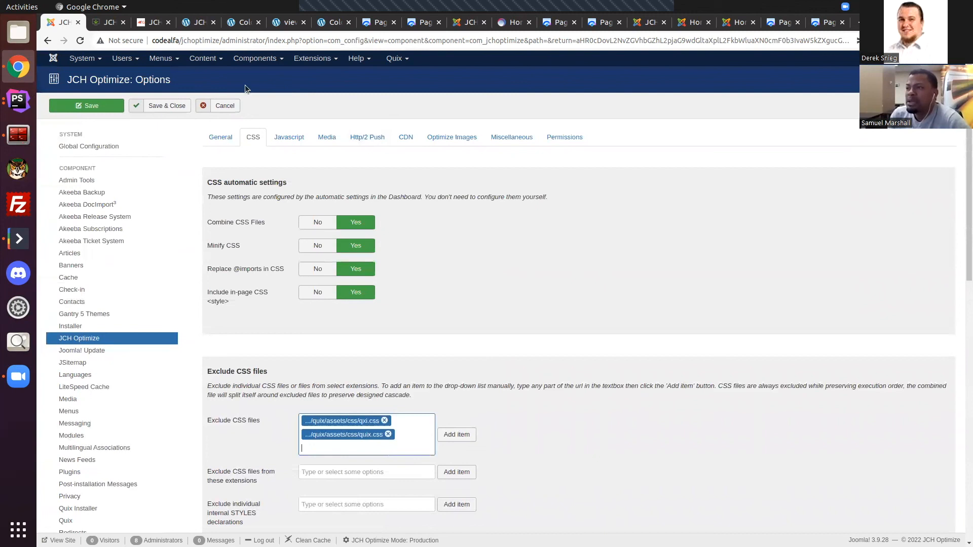
click(223, 107)
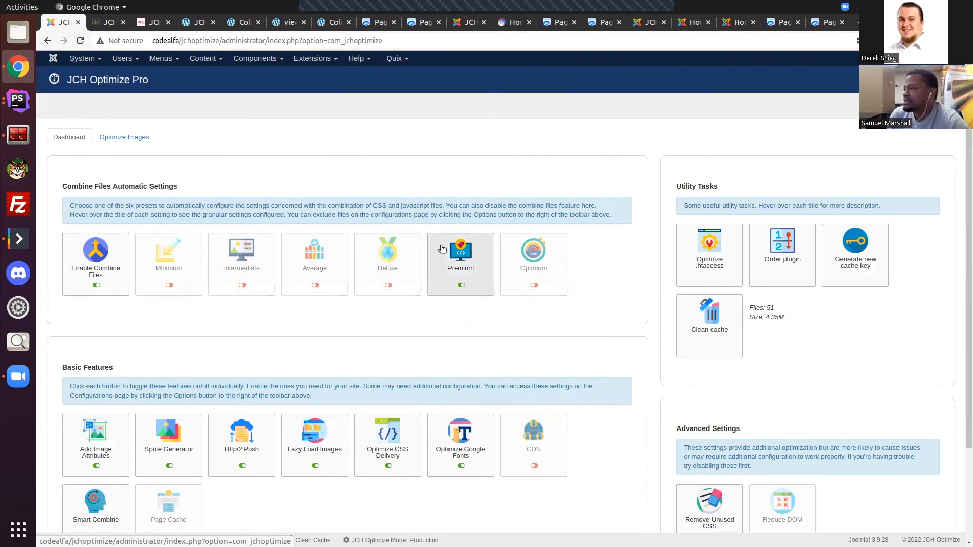
mouse_move(514, 277)
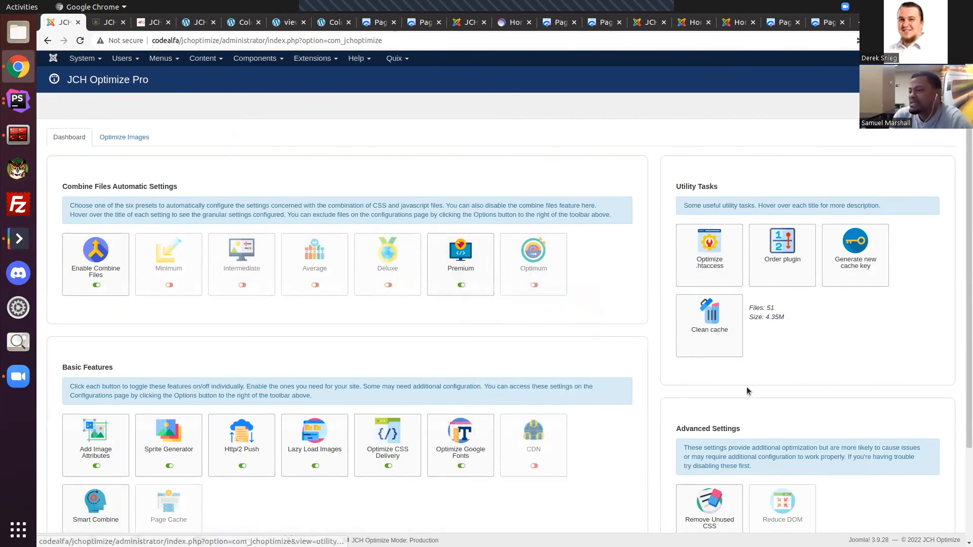
Step: Turn off the Add Image Attributes feature in the Basic Features section
scroll(87, 233, down, 3)
click(94, 330)
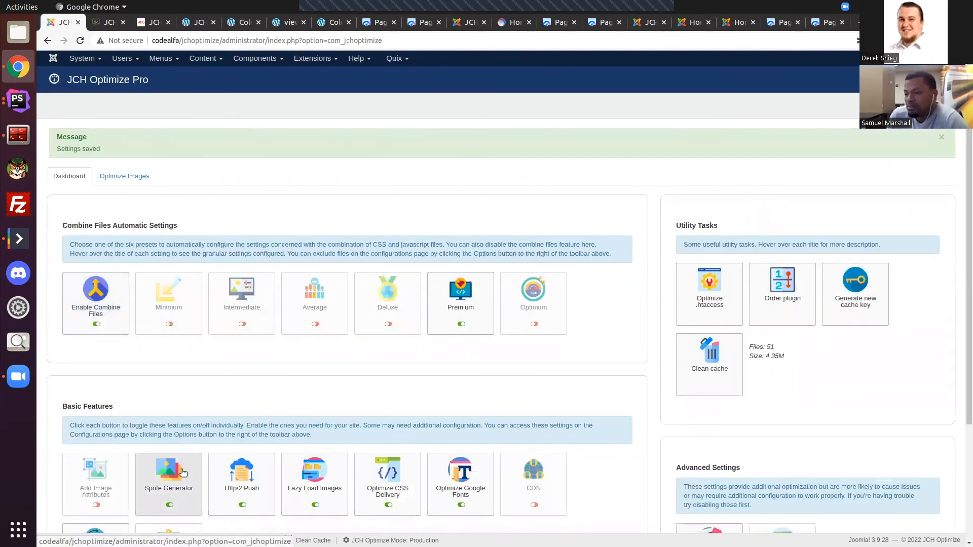
scroll(558, 389, down, 3)
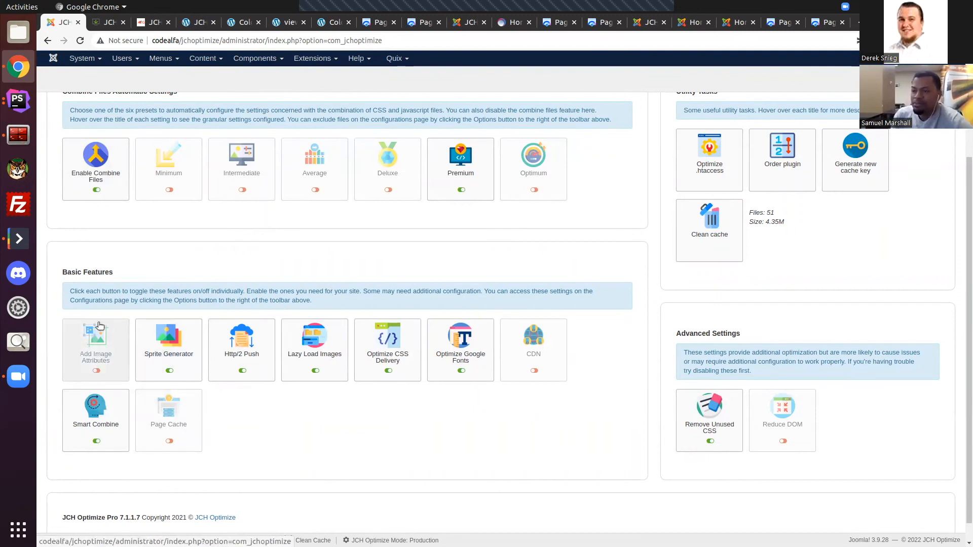
Step: Inspect the descriptions of the Add Image Attributes, Sprite Generator, Http/2 Push and Lazy Load Images features
mouse_move(98, 360)
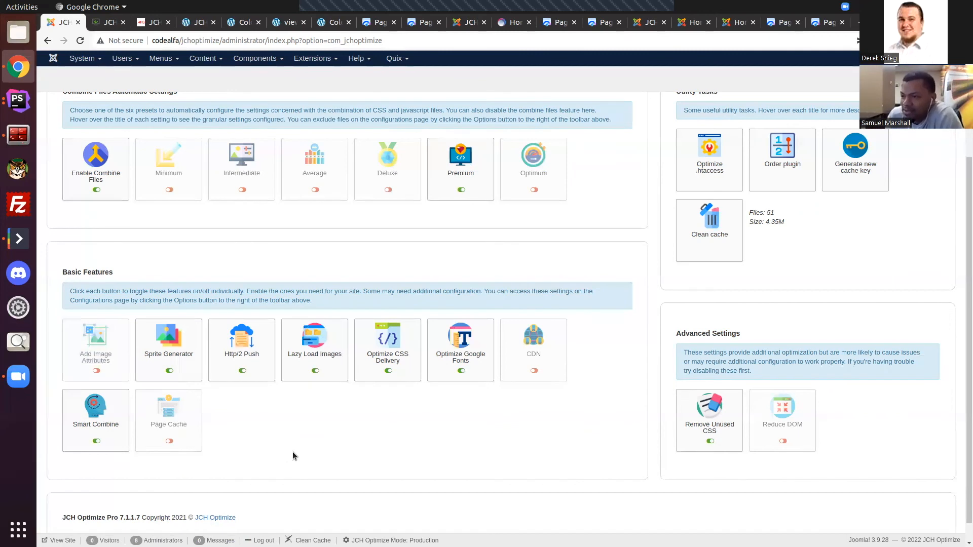
mouse_move(176, 359)
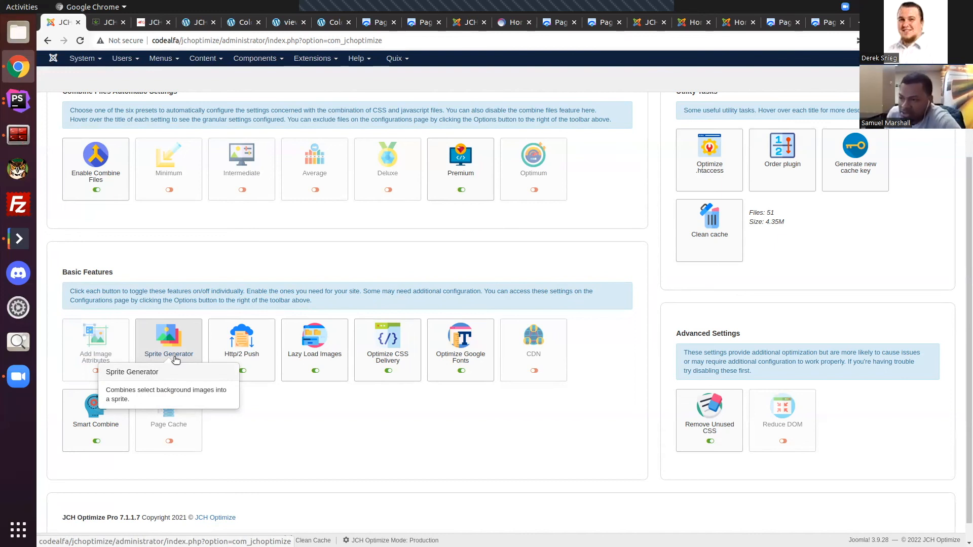
click(176, 359)
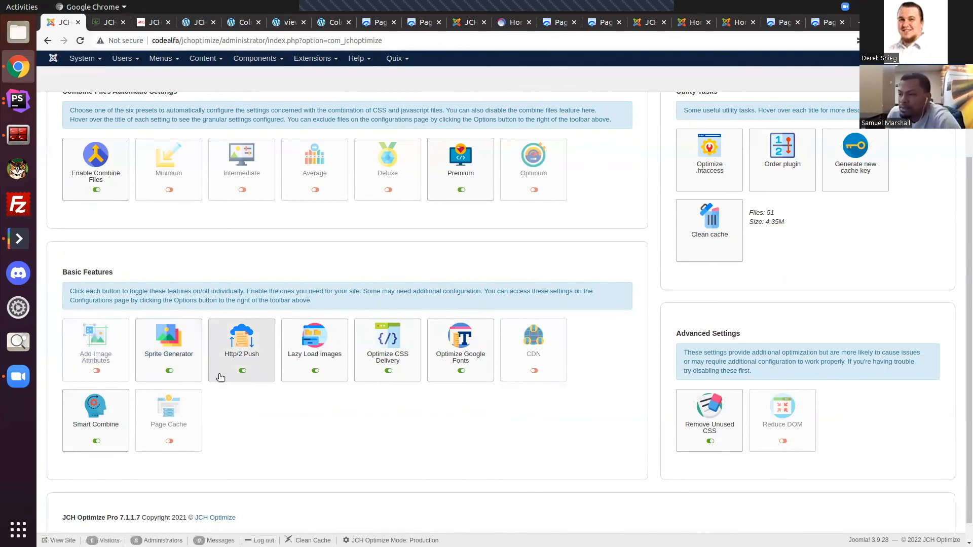
mouse_move(256, 354)
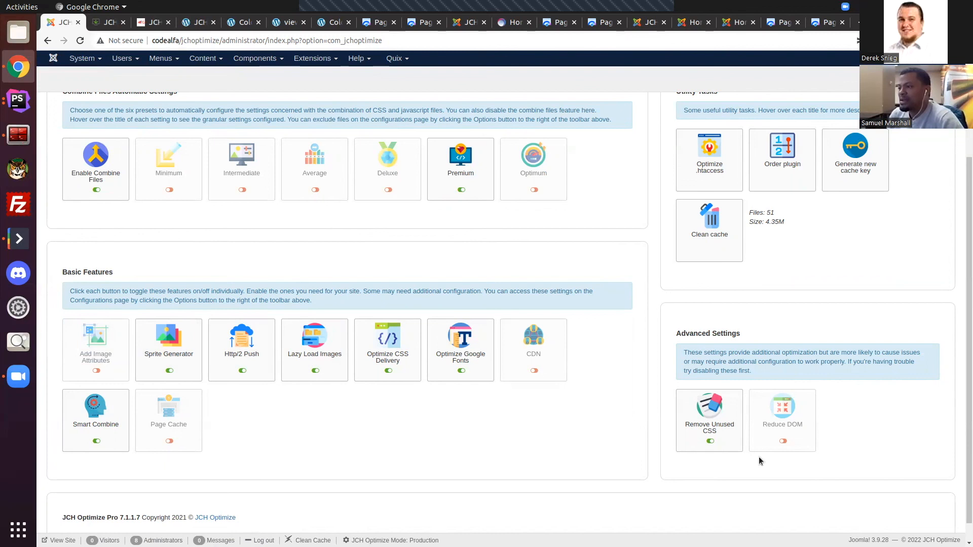
mouse_move(315, 352)
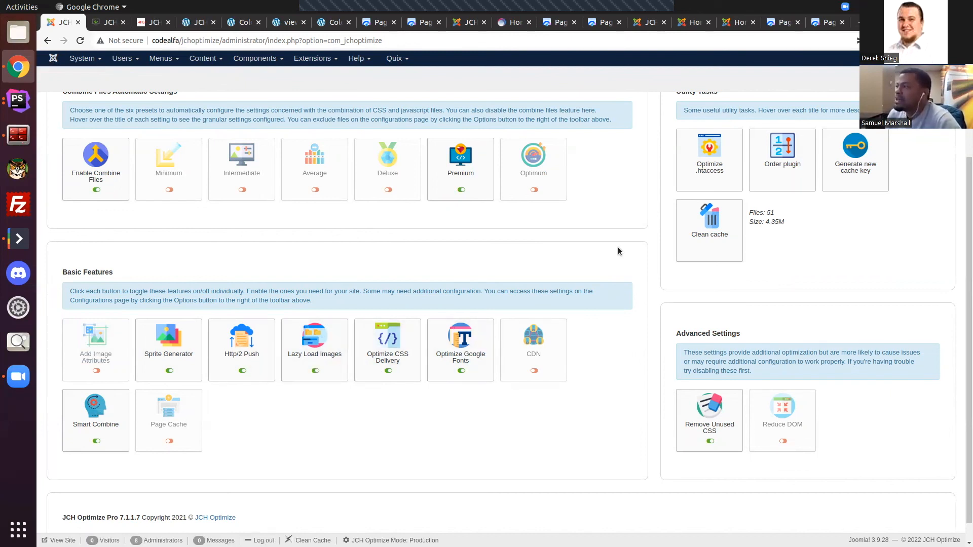
Step: Check how the site's front page loads from the hero area through Features and Supported Frameworks, and return to the Joomla dashboard
click(108, 22)
scroll(827, 170, down, 15)
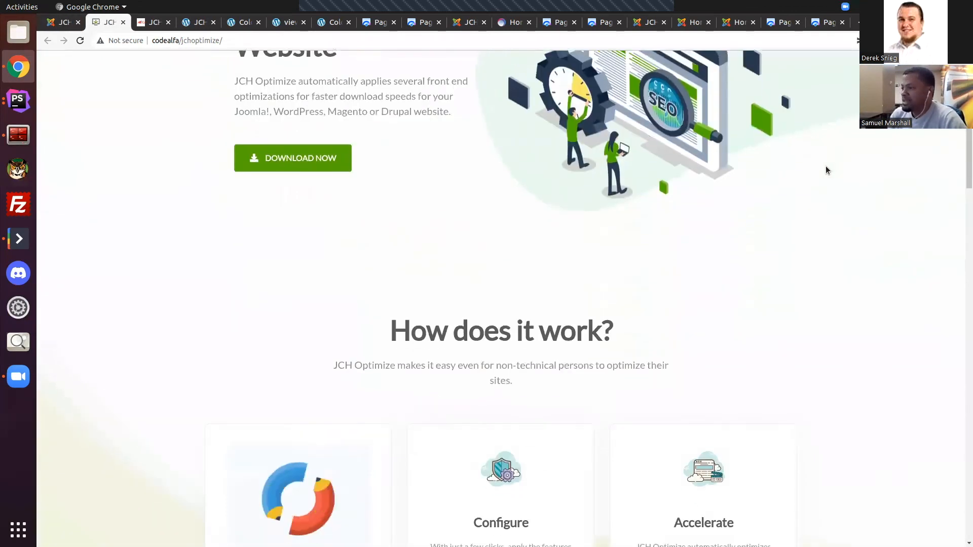
scroll(827, 171, down, 10)
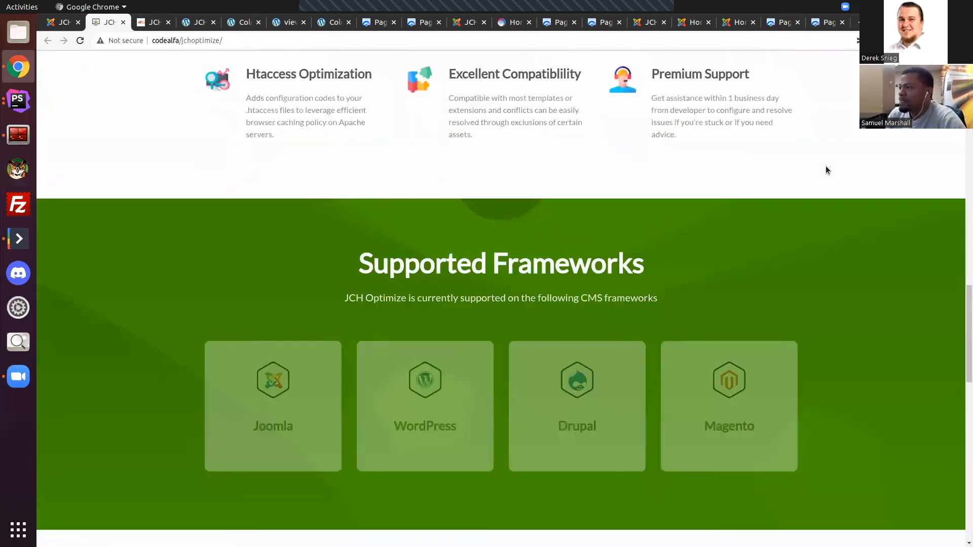
scroll(827, 171, up, 15)
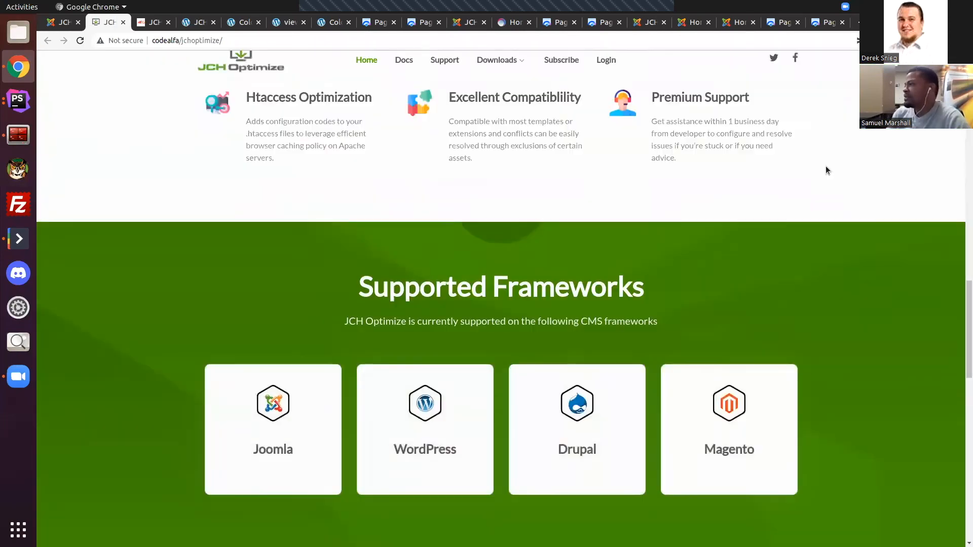
scroll(826, 169, up, 5)
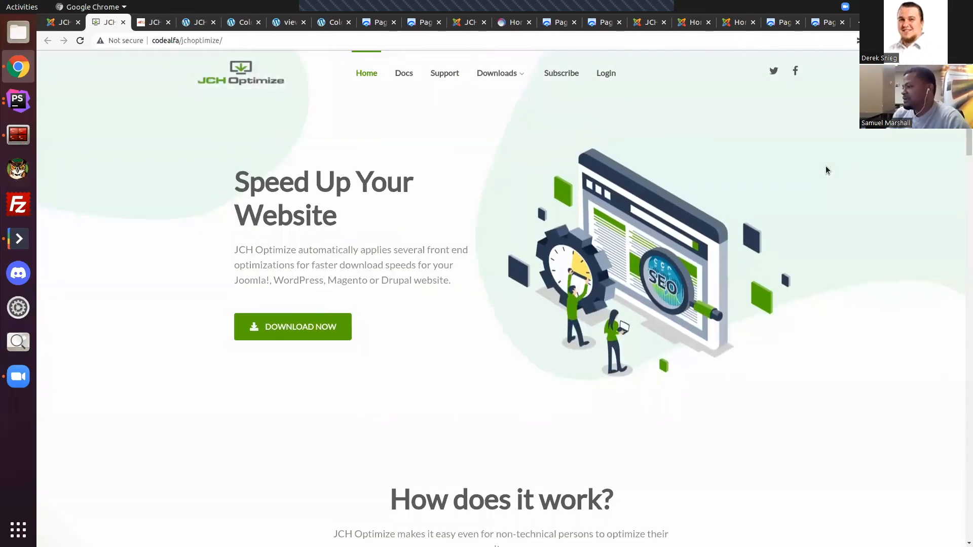
scroll(816, 167, down, 3)
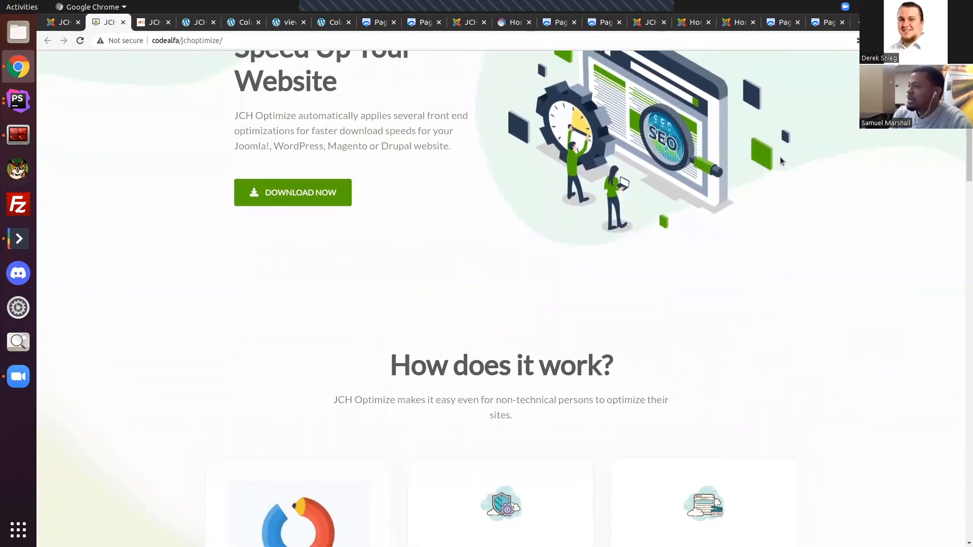
scroll(816, 167, up, 3)
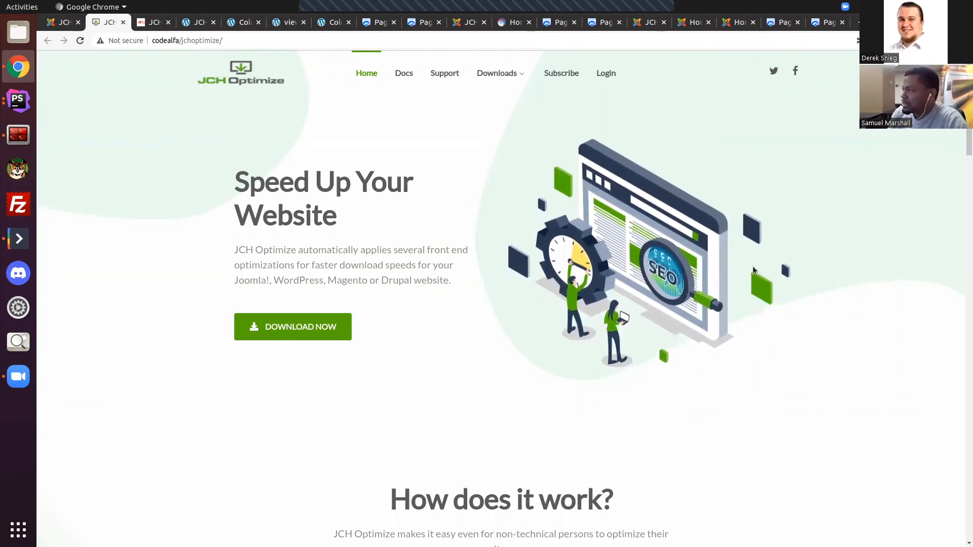
scroll(752, 261, down, 5)
scroll(754, 263, down, 10)
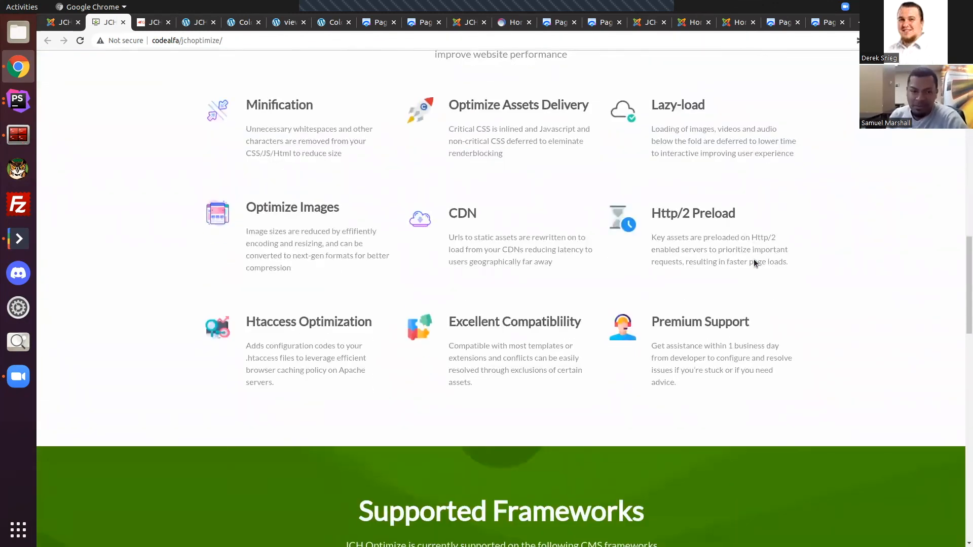
scroll(752, 262, up, 8)
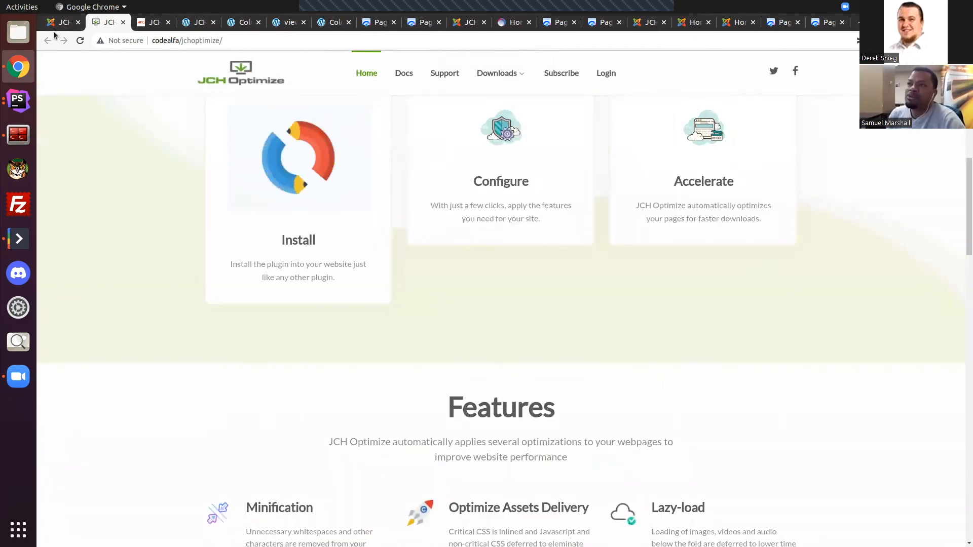
click(84, 20)
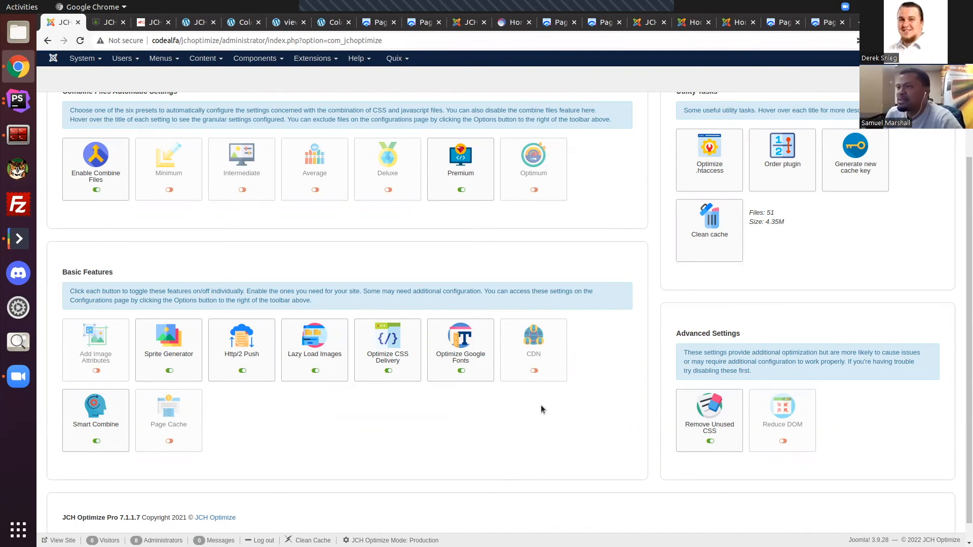
Step: Go back to the site's front page and view its page source with line wrap enabled
click(105, 22)
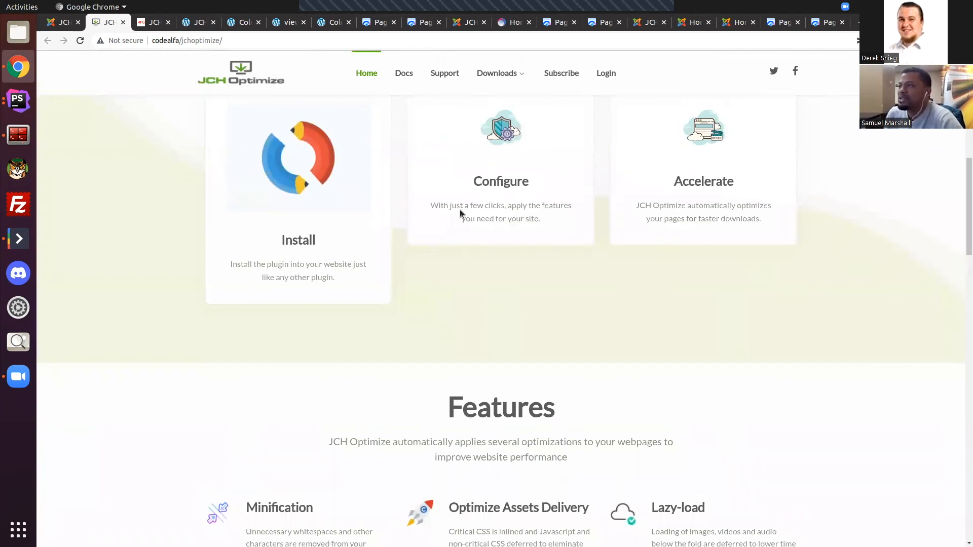
scroll(462, 209, up, 5)
scroll(463, 208, up, 5)
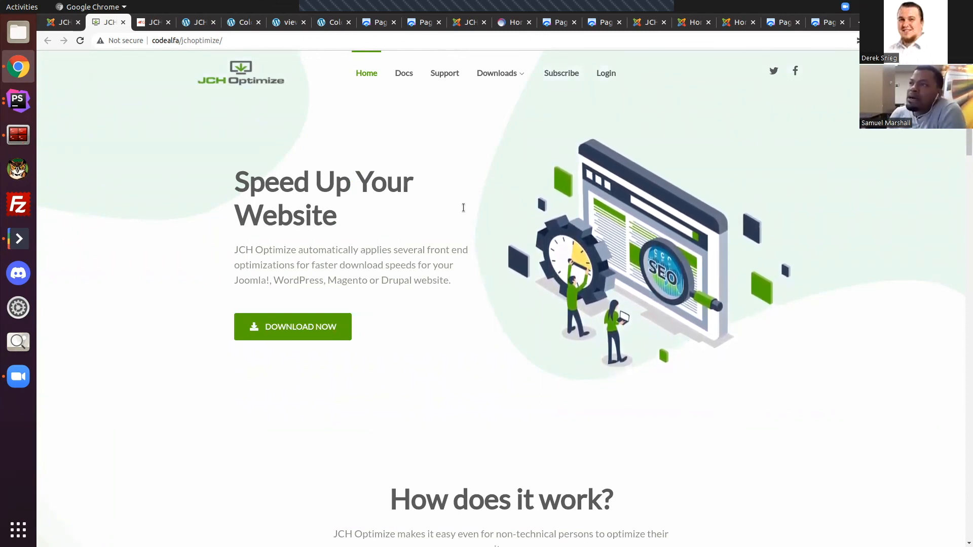
right_click(351, 121)
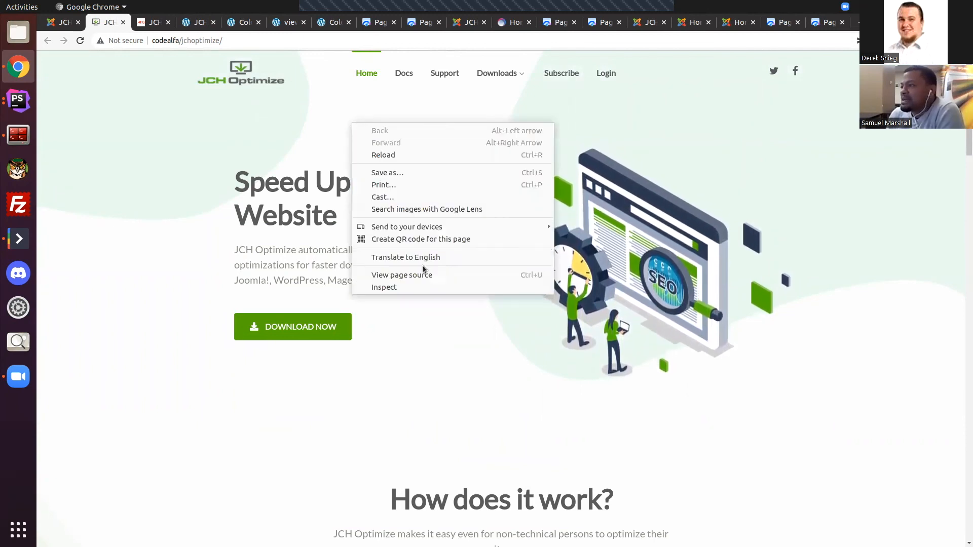
click(422, 278)
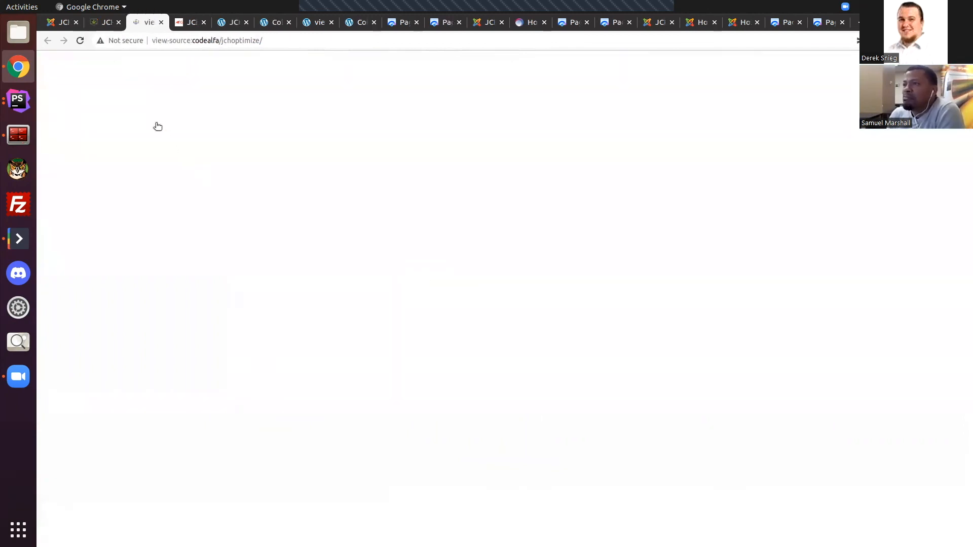
click(77, 55)
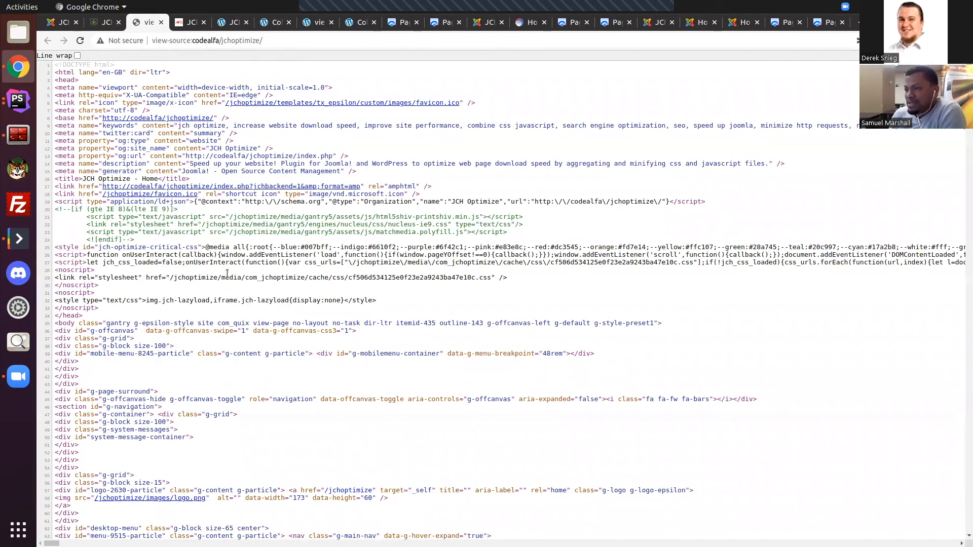
Step: Examine the inlined jch-optimize-critical-css style block in the front page's source
scroll(68, 148, down, 3)
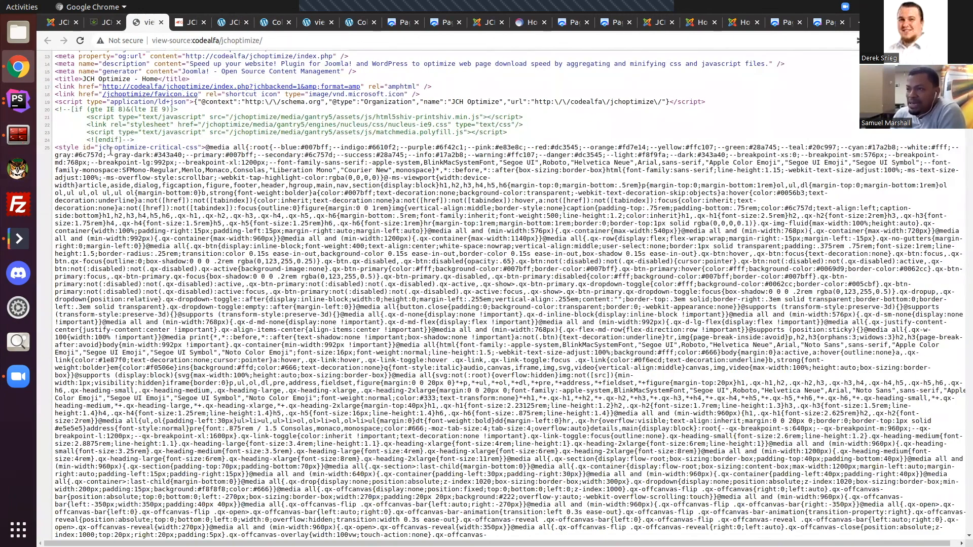
scroll(253, 203, down, 1)
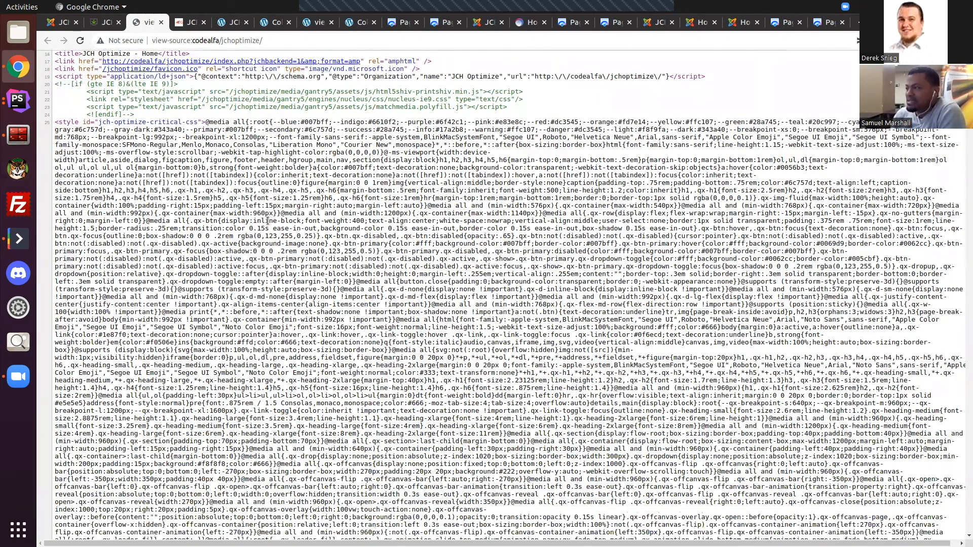
scroll(268, 221, down, 1)
scroll(194, 212, up, 4)
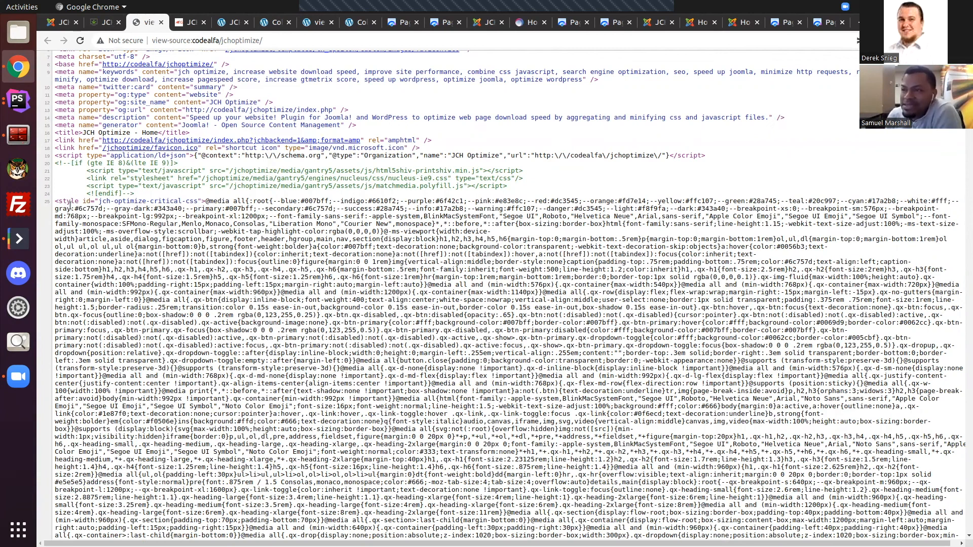
scroll(75, 201, down, 6)
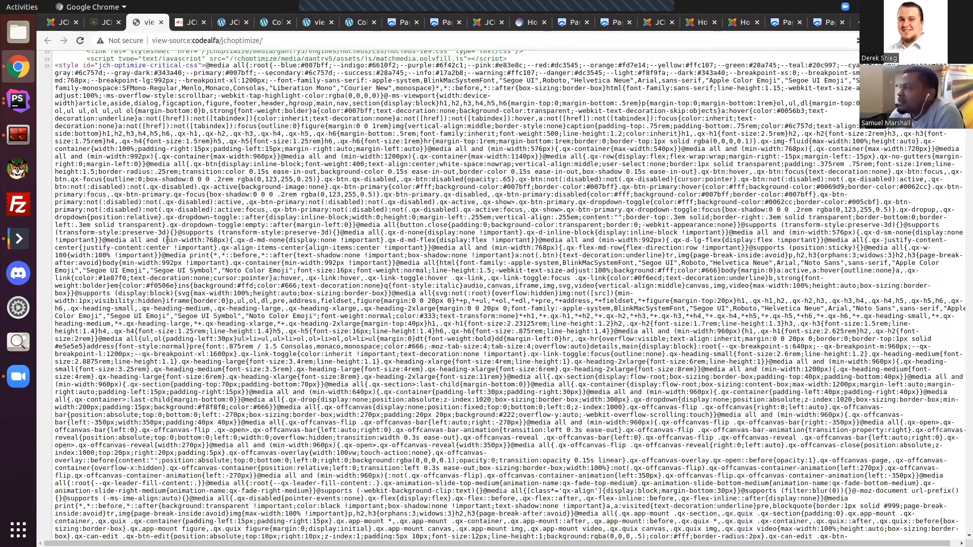
scroll(203, 251, down, 1)
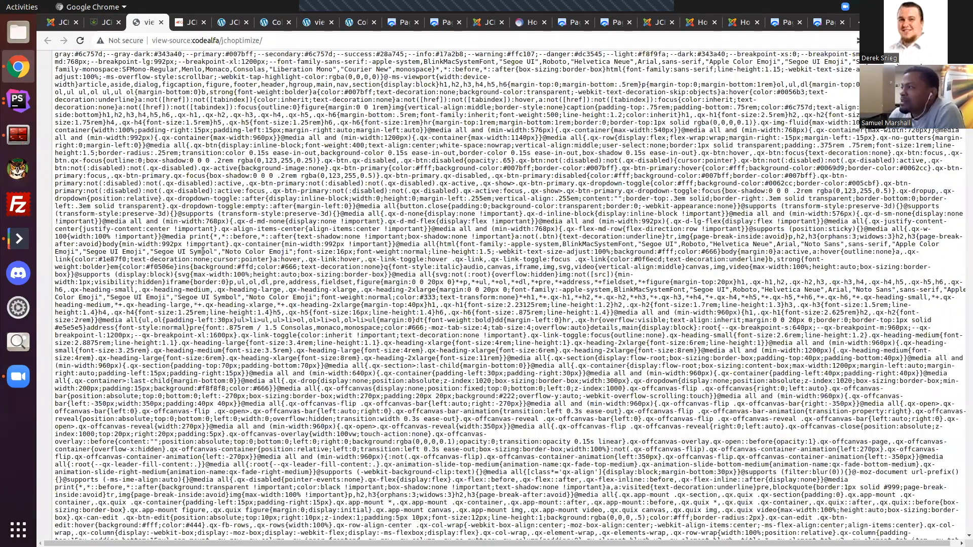
scroll(203, 251, down, 20)
scroll(203, 251, down, 20)
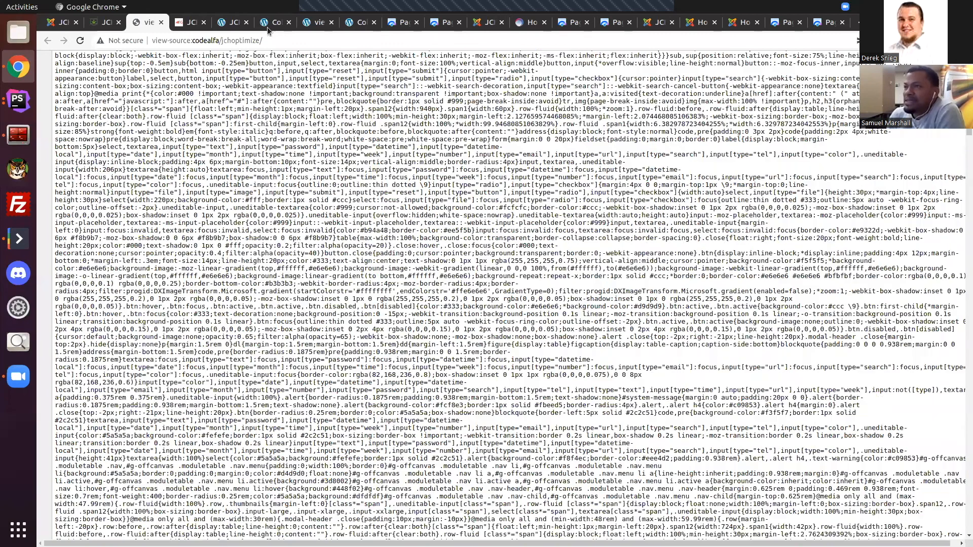
Step: Revisit the rendered front page and review the critical CSS rules in its source again
click(101, 23)
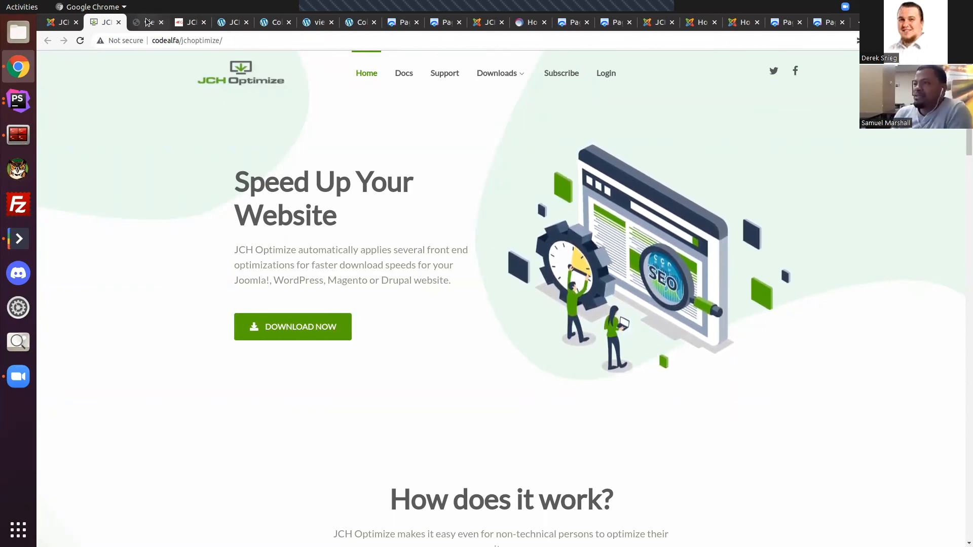
key(ctrl+Tab)
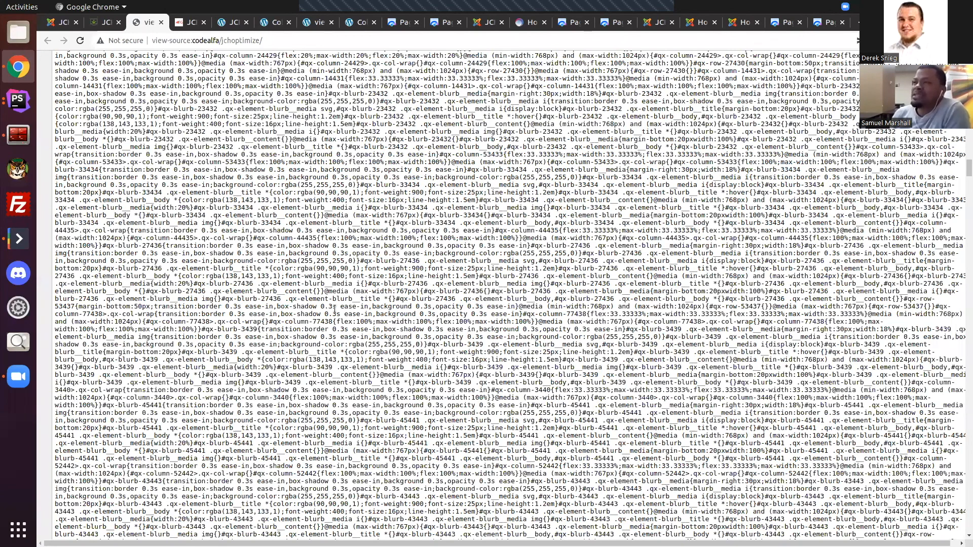
scroll(386, 416, up, 5)
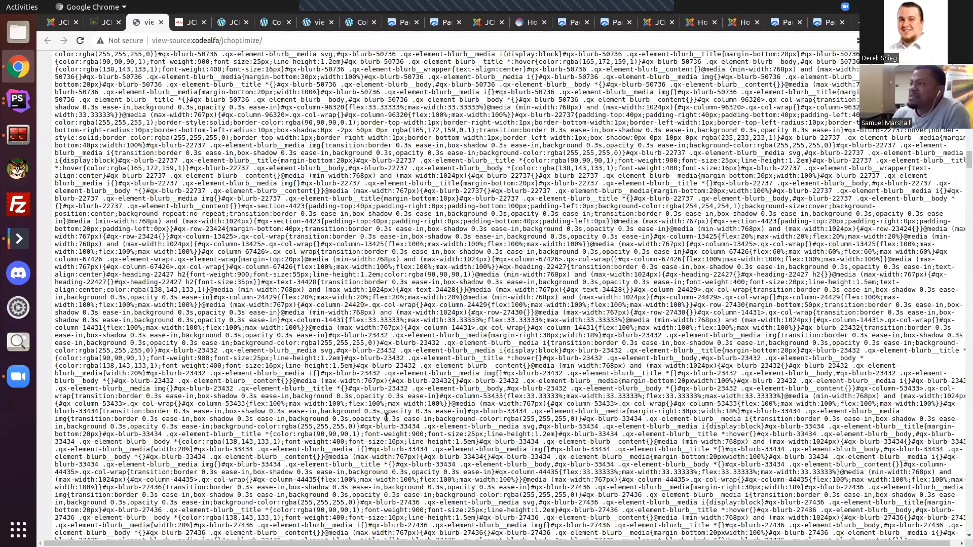
scroll(386, 418, up, 10)
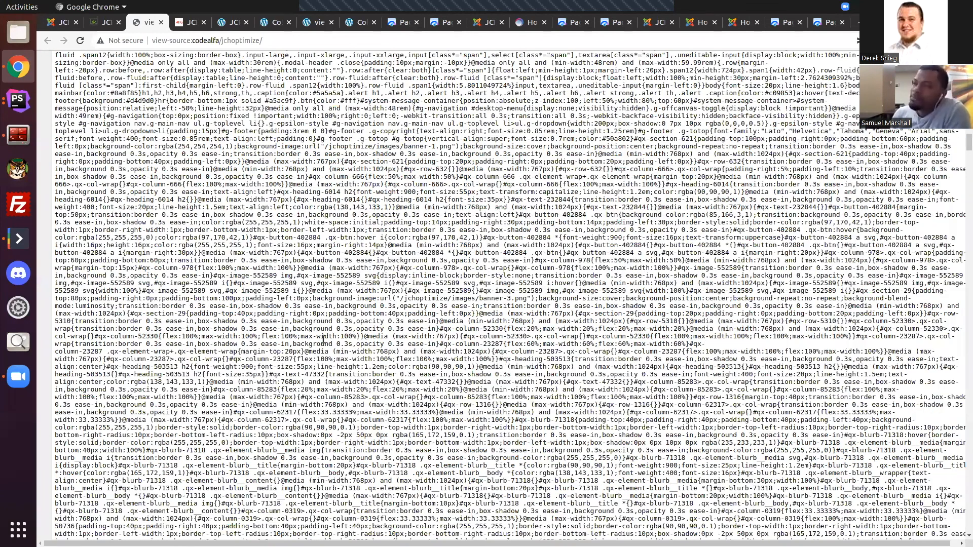
scroll(324, 340, up, 20)
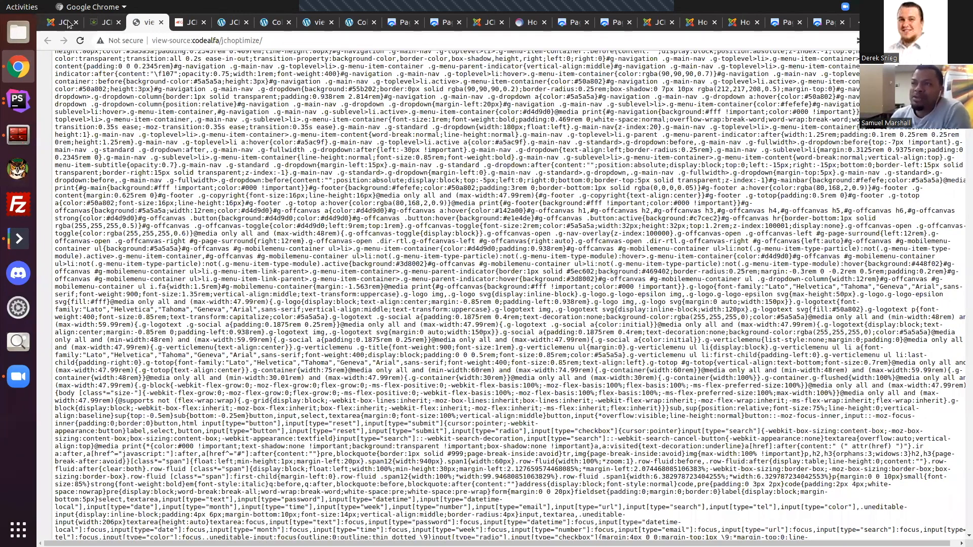
Step: Review the JCH Optimize dashboard's feature toggles, including Optimize CSS Delivery, alongside the rendered front page
click(68, 24)
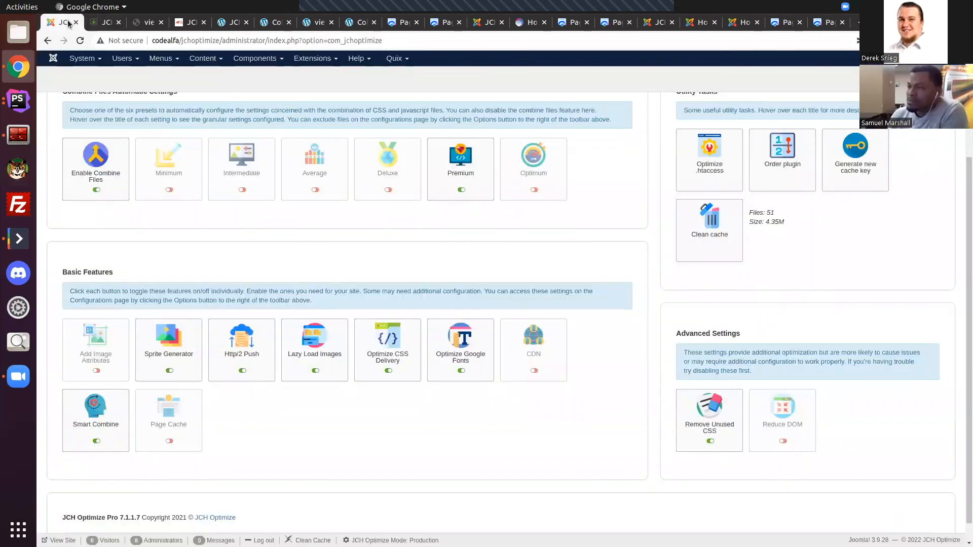
scroll(536, 294, up, 3)
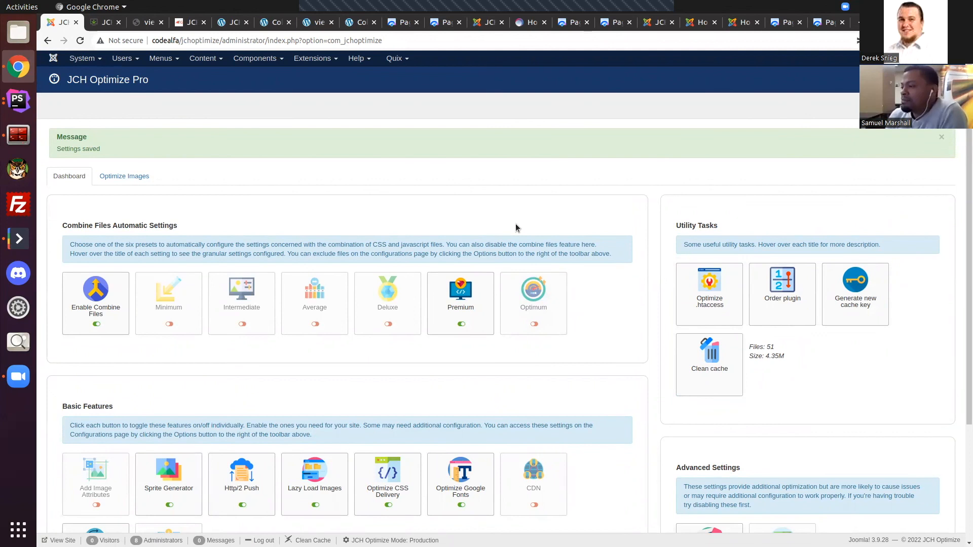
scroll(515, 227, down, 2)
mouse_move(533, 231)
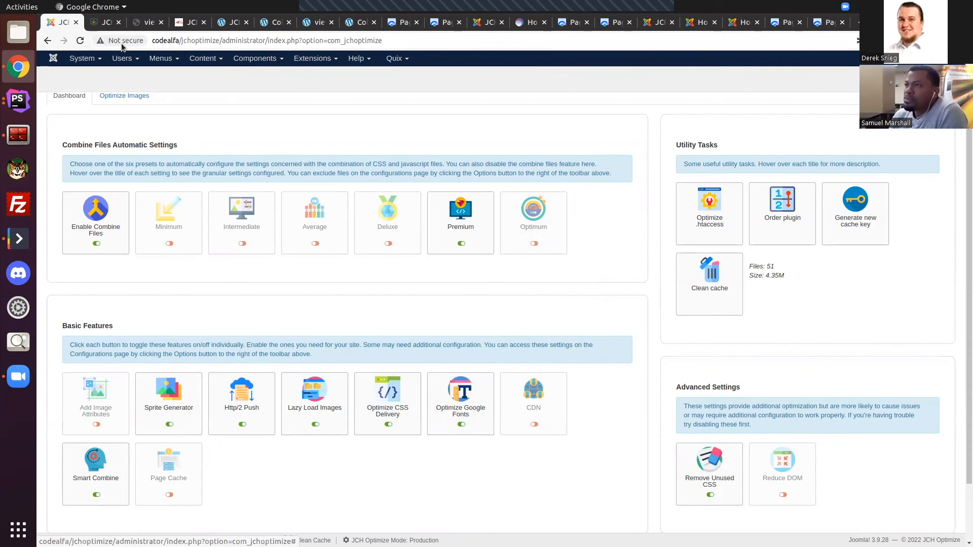
click(105, 21)
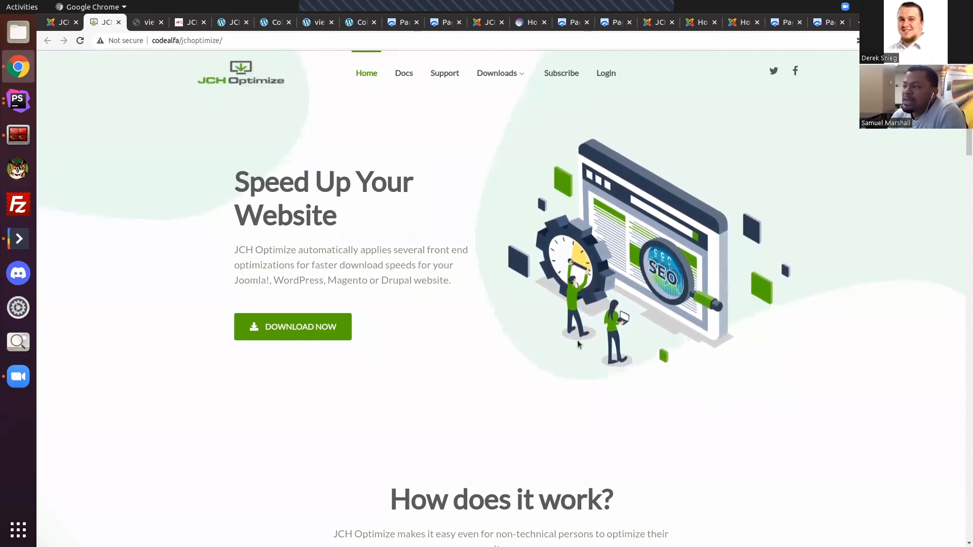
click(58, 22)
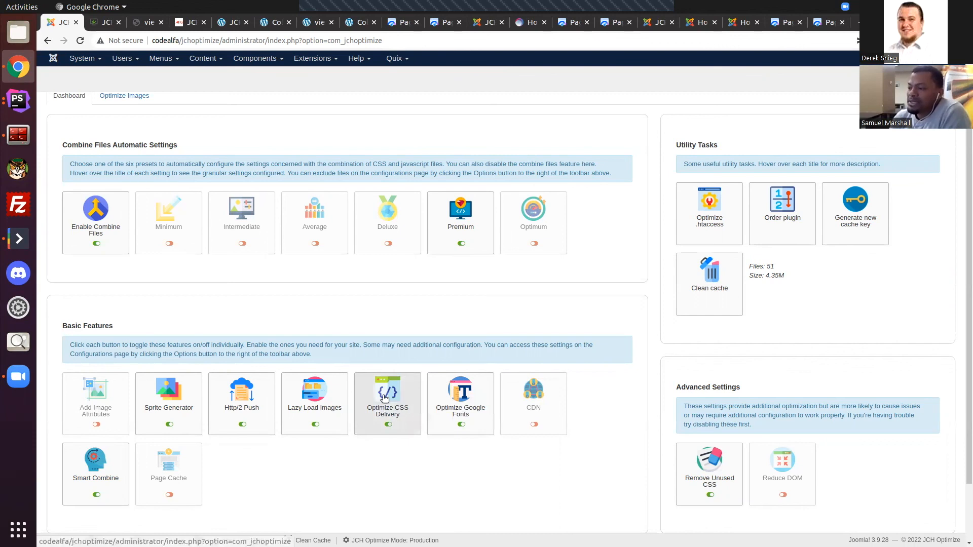
click(101, 23)
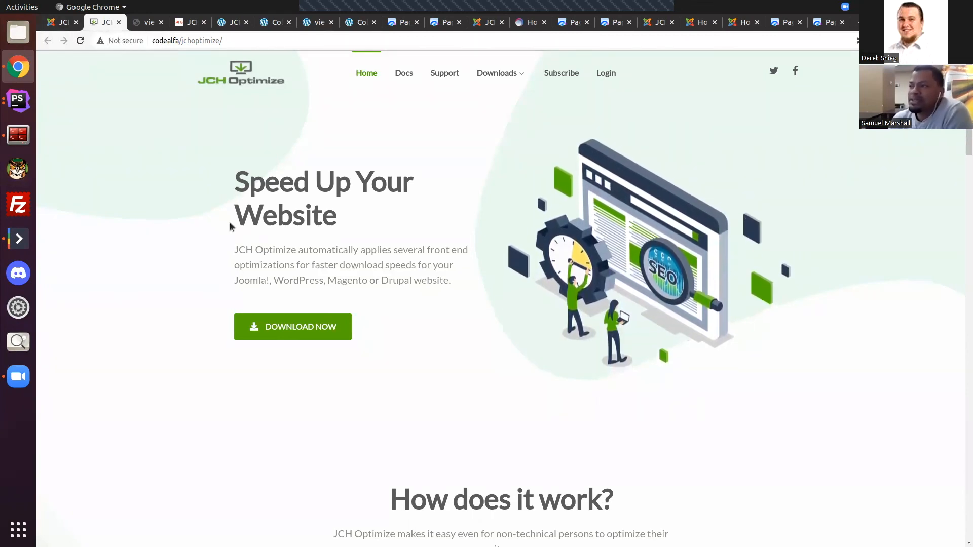
click(61, 22)
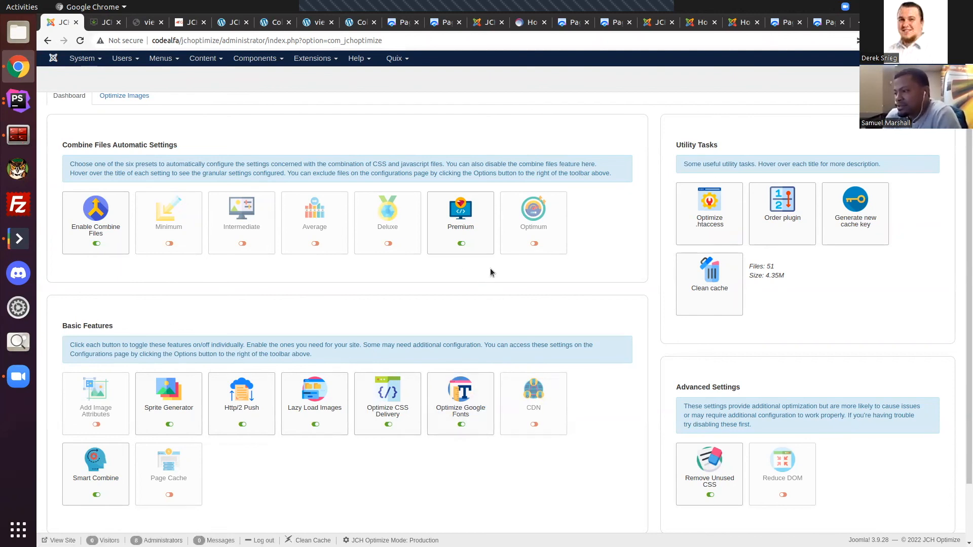
Step: Look at the Optimize Google Fonts feature and examine how the front page's source delivers its critical CSS
scroll(620, 269, down, 3)
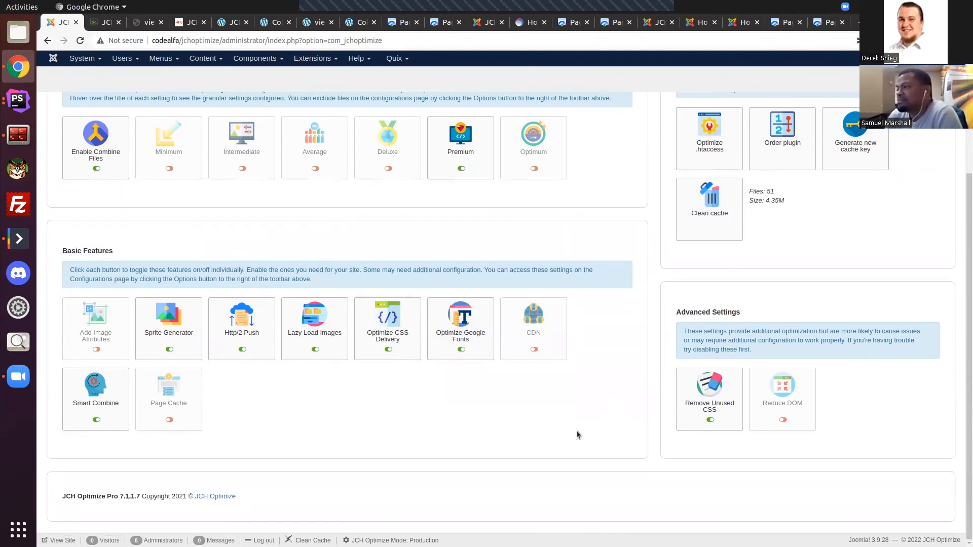
click(463, 340)
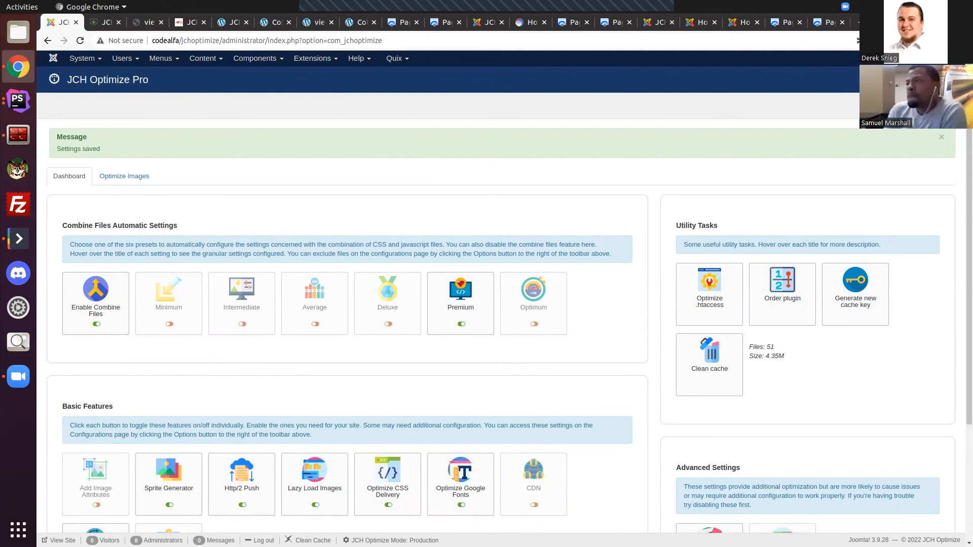
click(94, 23)
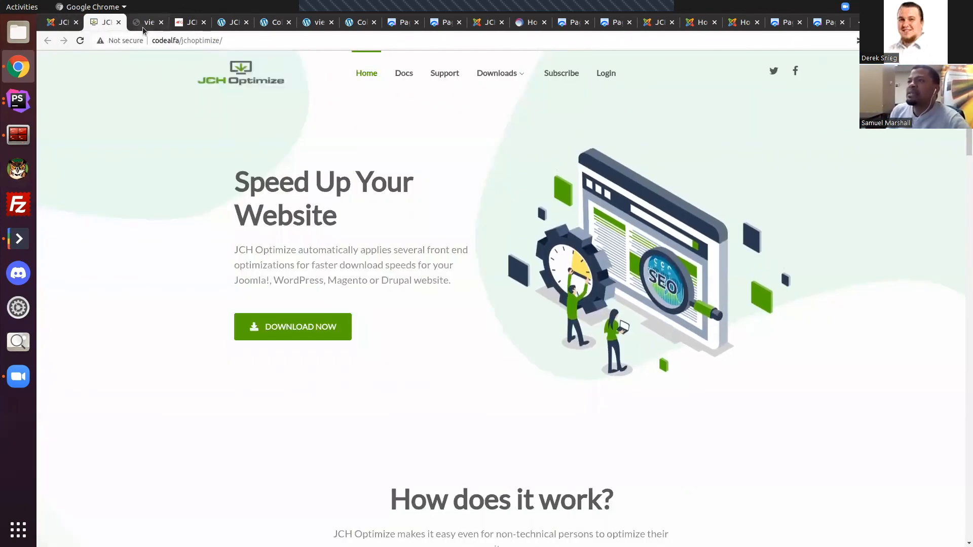
key(ctrl+Tab)
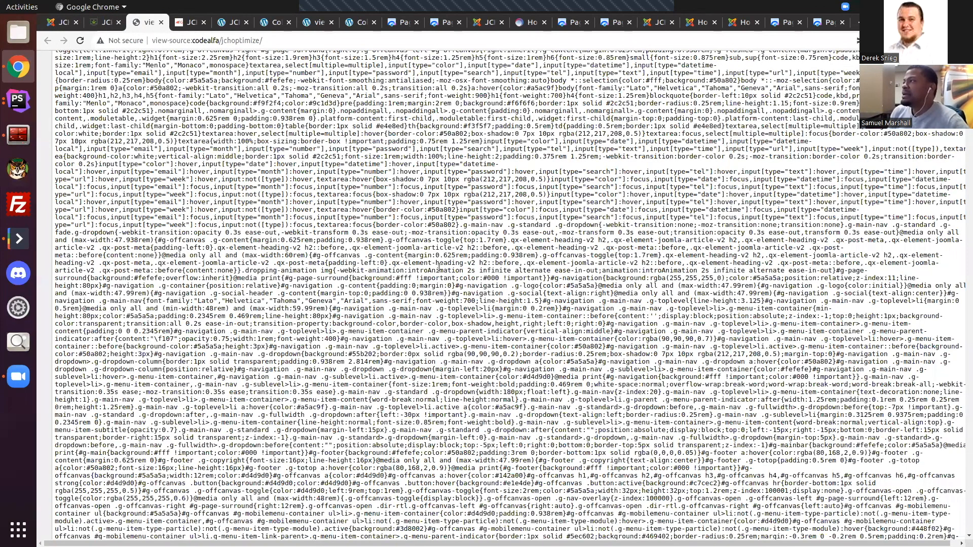
key(Page_Up)
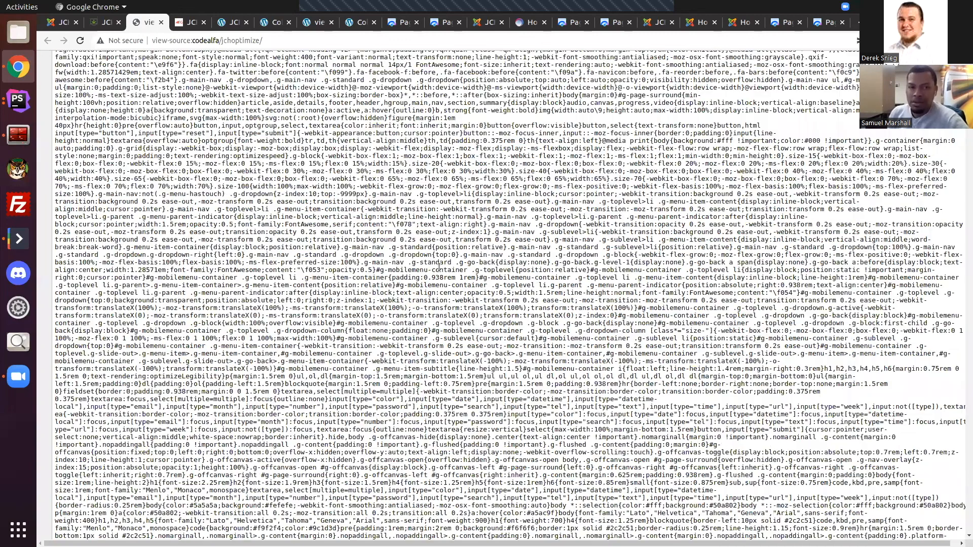
key(Home)
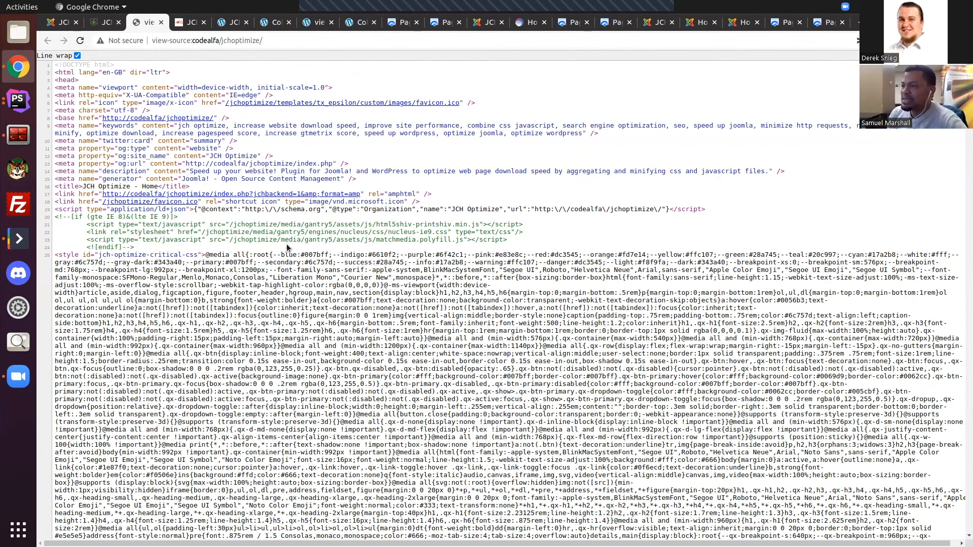
scroll(290, 248, down, 3)
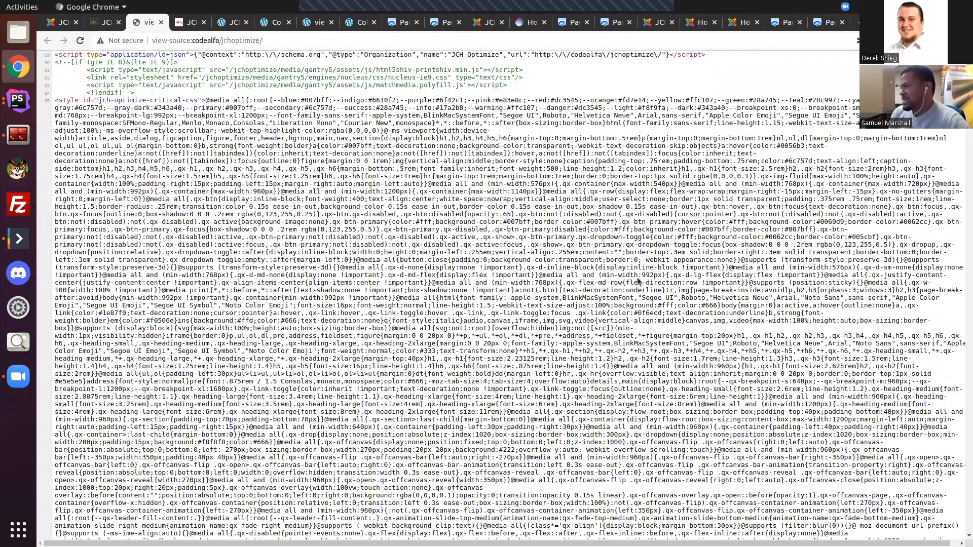
scroll(811, 263, down, 1)
drag(964, 136, 958, 189)
Step: Turn off Remove Unused CSS in the dashboard's Advanced Settings
click(107, 24)
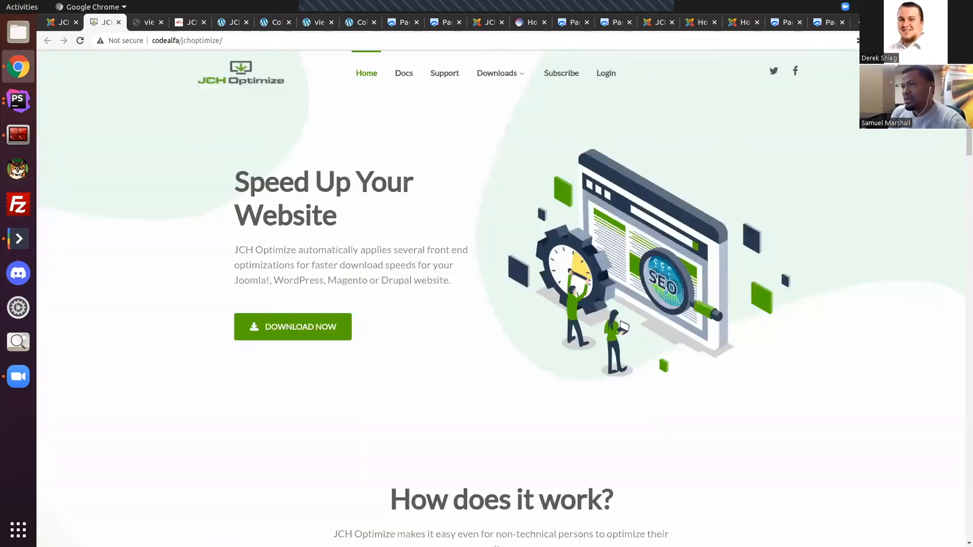
click(62, 23)
scroll(719, 430, down, 5)
click(719, 430)
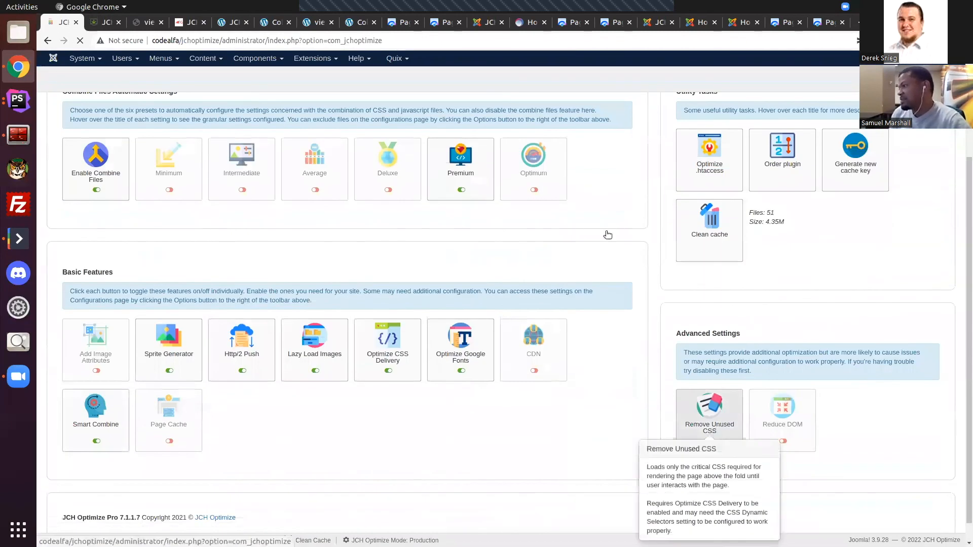
Step: Reload the site's front page and open its updated page source
click(107, 22)
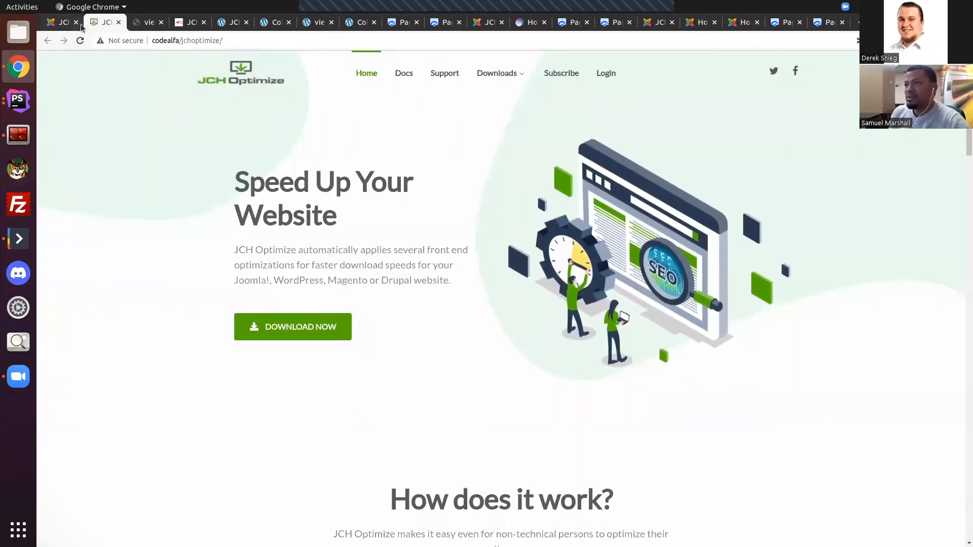
click(80, 40)
right_click(190, 178)
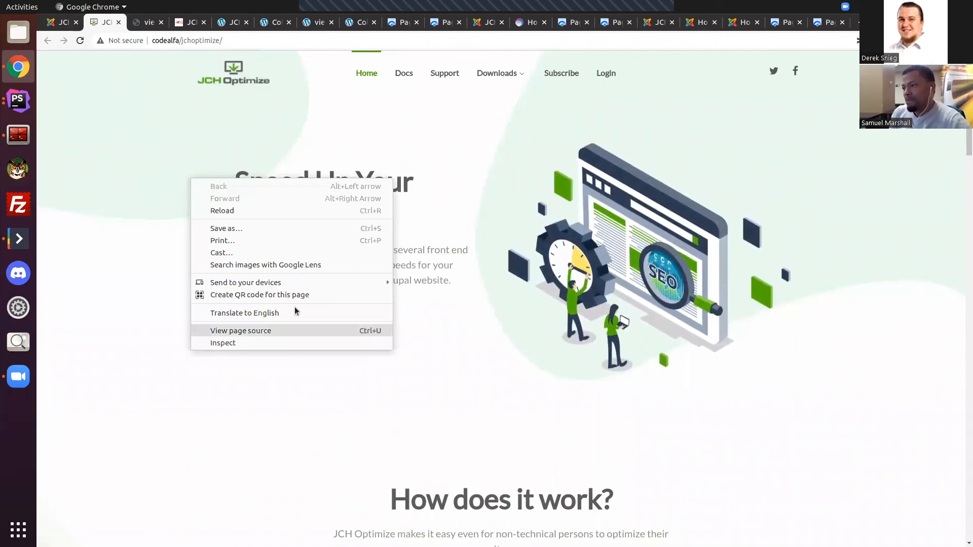
click(288, 330)
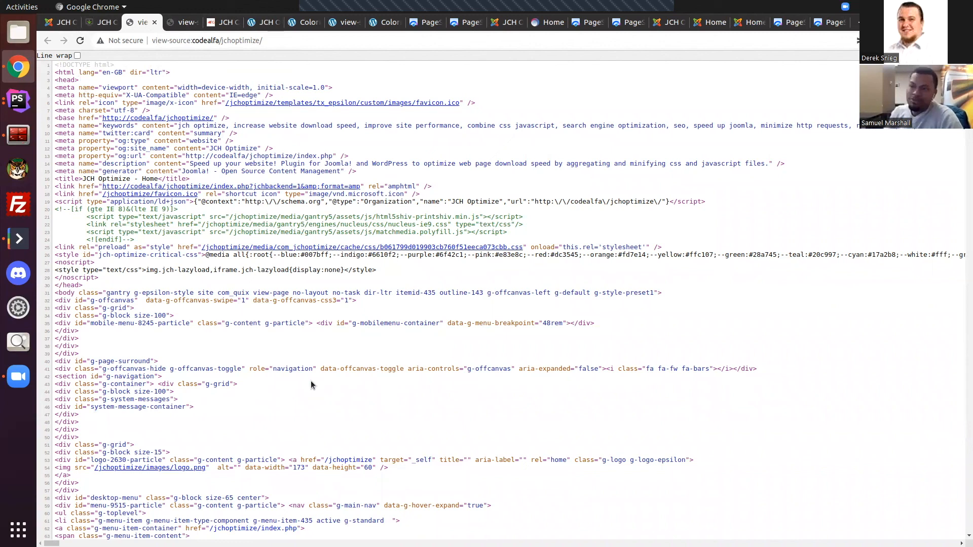
Step: Check Optimize Google Fonts on the dashboard against the preloaded stylesheet link in the front page's source, and return to the dashboard
click(97, 27)
click(59, 22)
scroll(476, 172, down, 3)
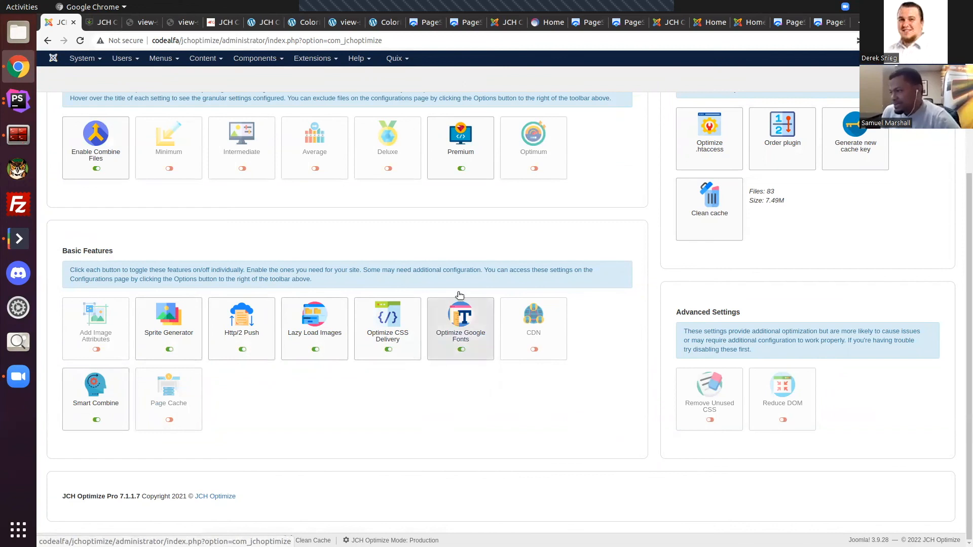
mouse_move(484, 343)
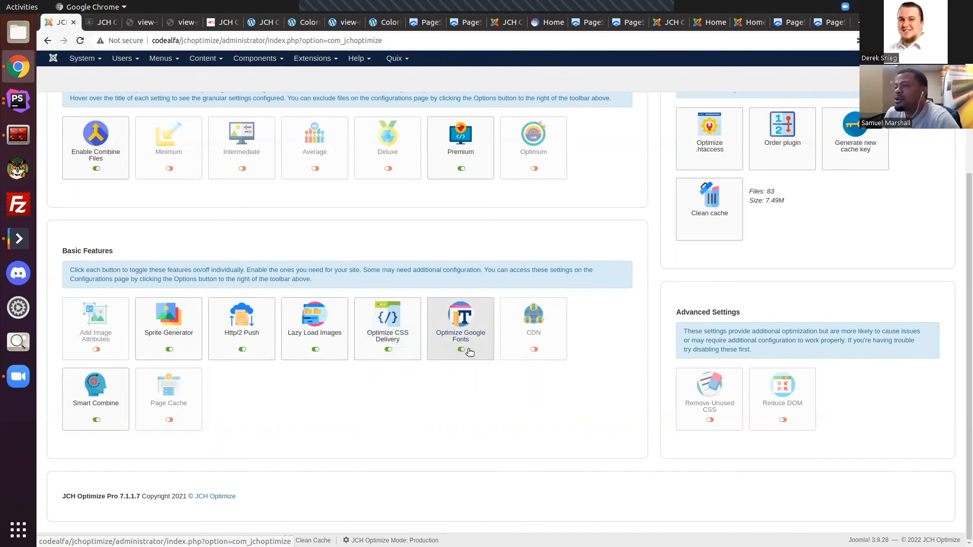
click(109, 22)
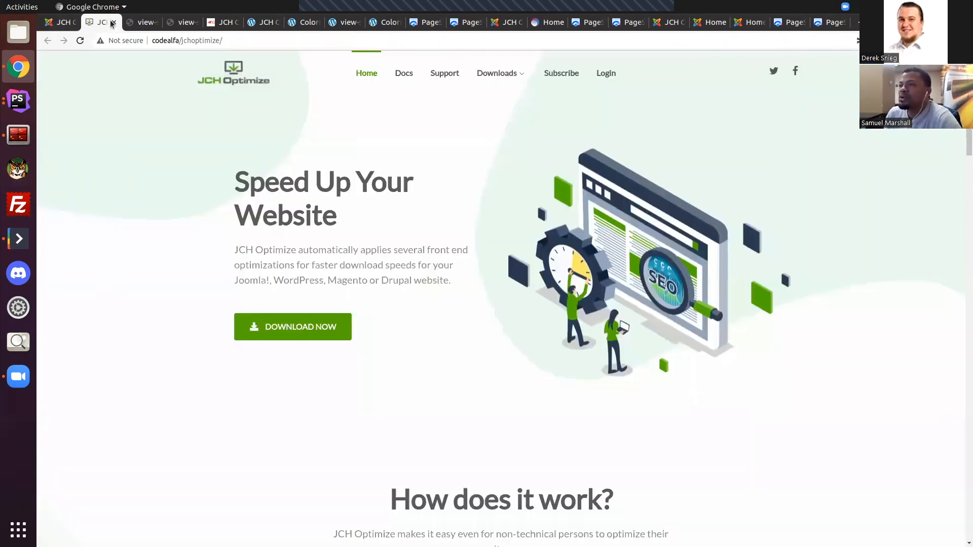
click(142, 22)
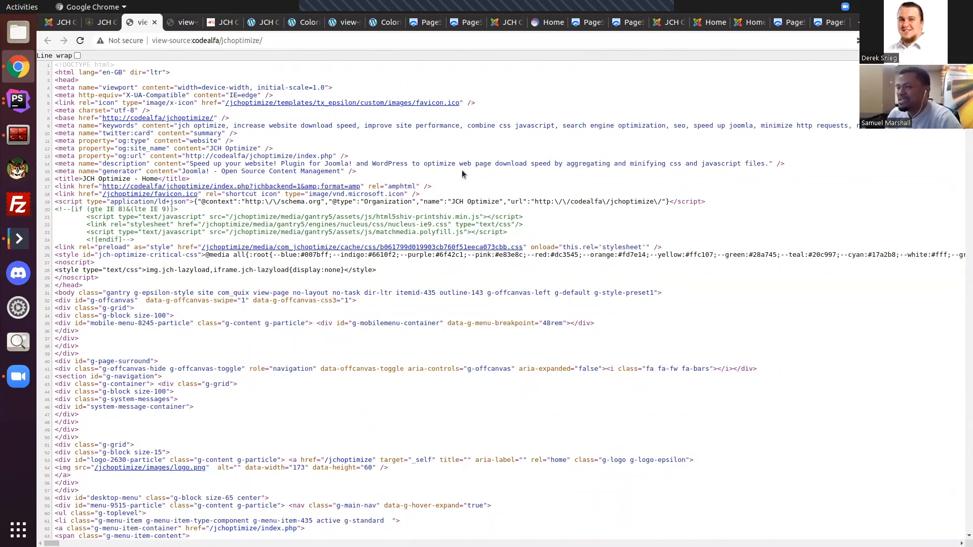
click(105, 25)
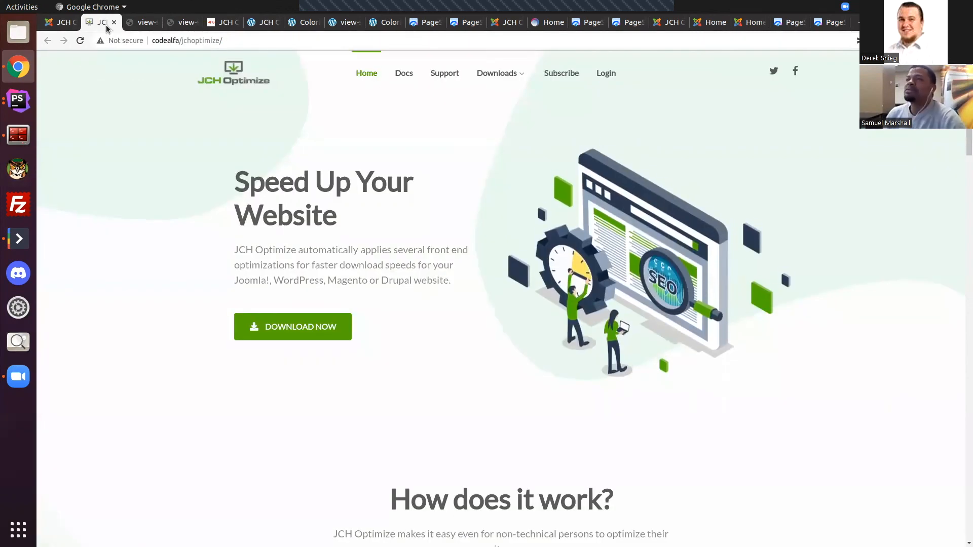
click(147, 24)
click(61, 23)
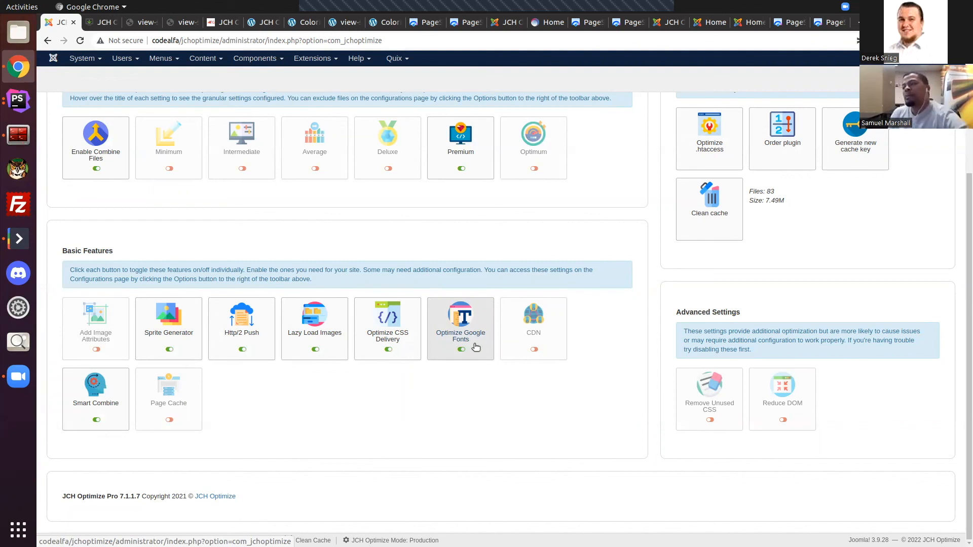
Step: Read the description of the CDN feature under Basic Features
mouse_move(541, 334)
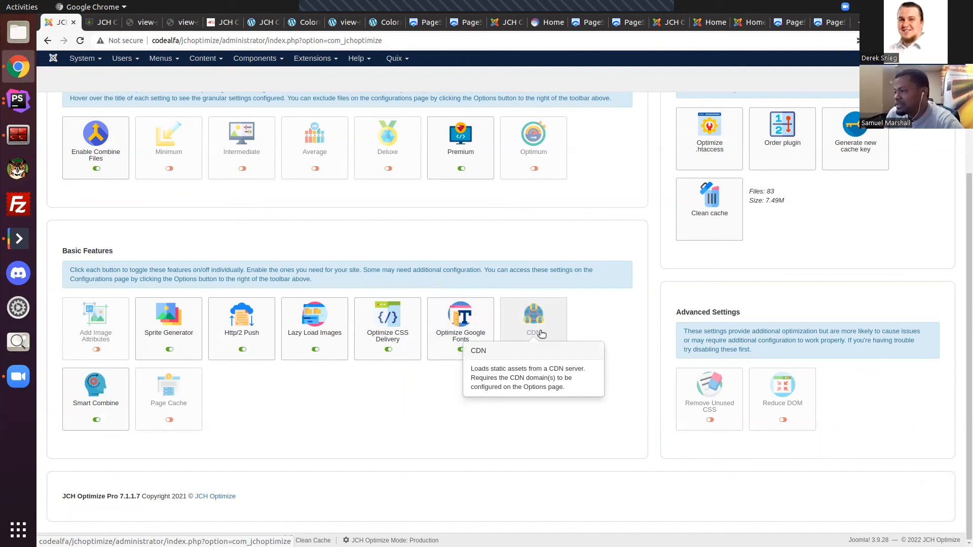
click(536, 330)
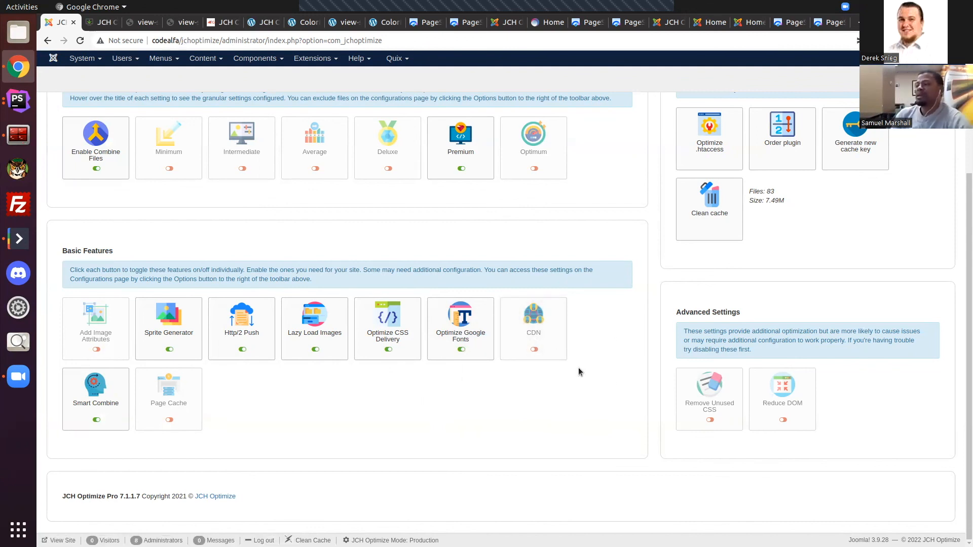
mouse_move(549, 329)
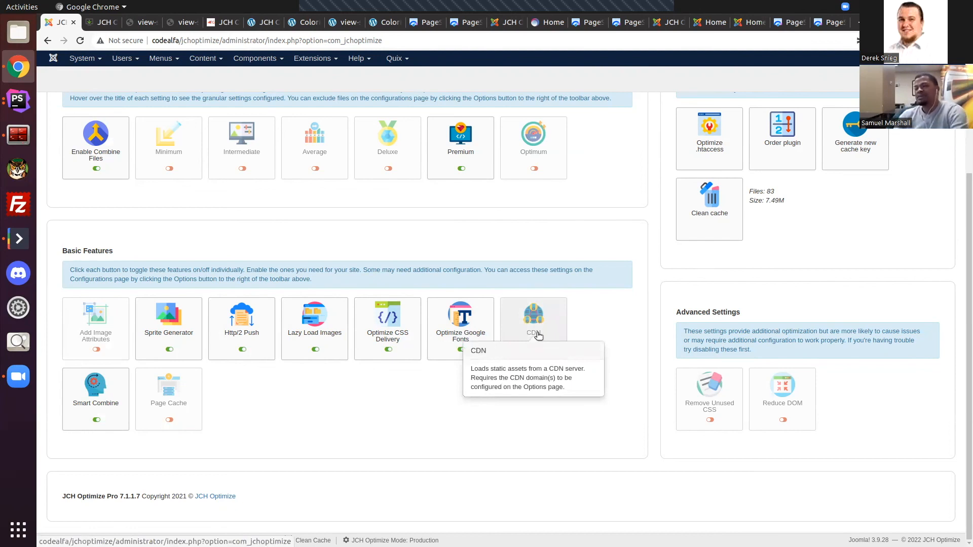
Step: Review the Smart Combine feature and its description under Basic Features
mouse_move(96, 403)
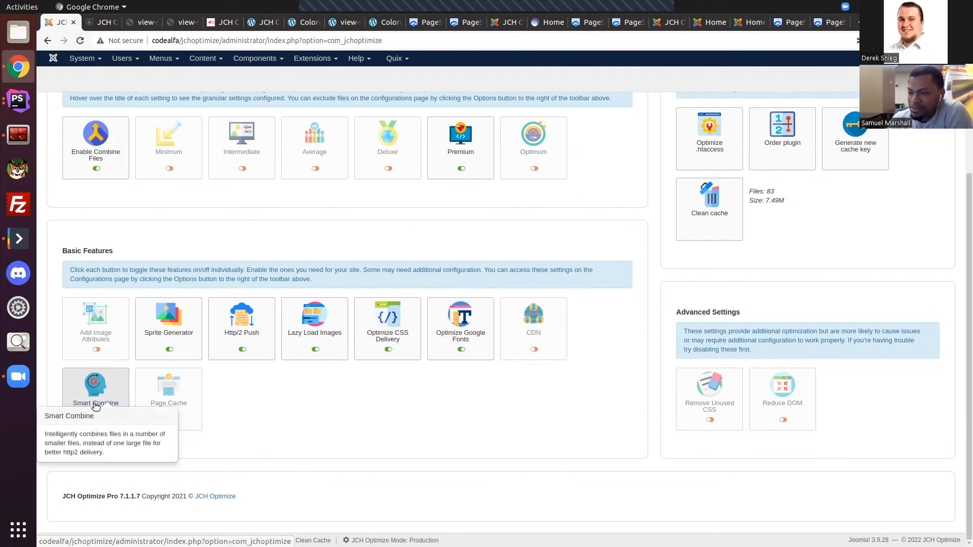
click(97, 404)
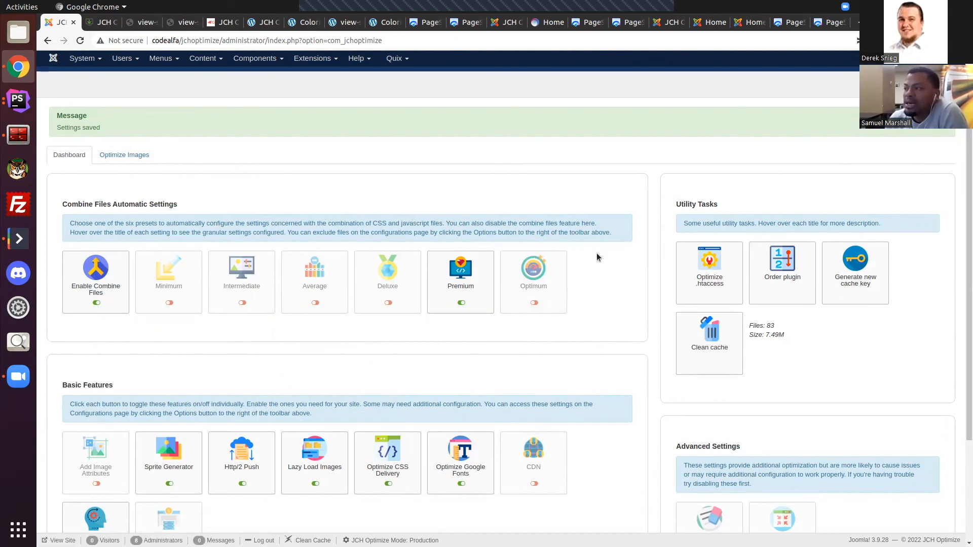
scroll(628, 322, down, 1)
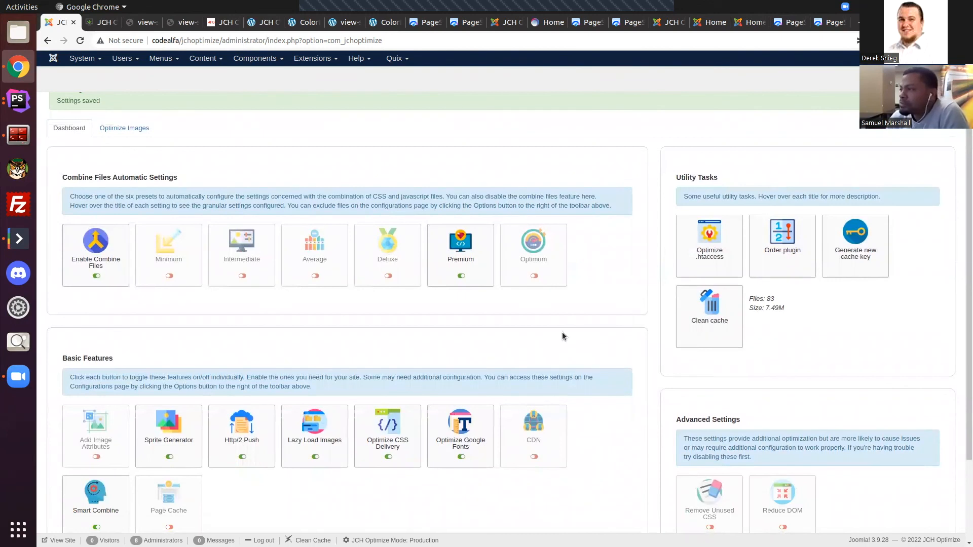
scroll(592, 310, down, 3)
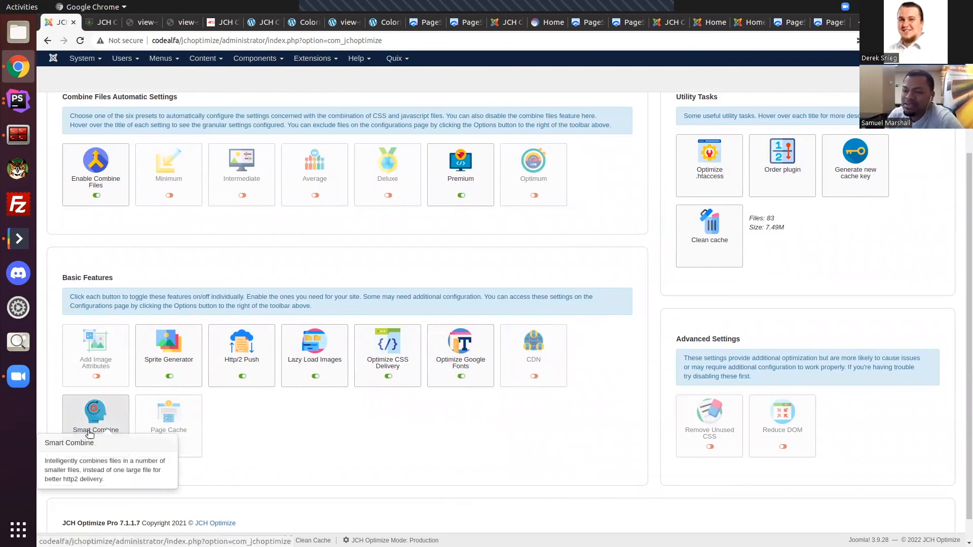
scroll(89, 428, down, 1)
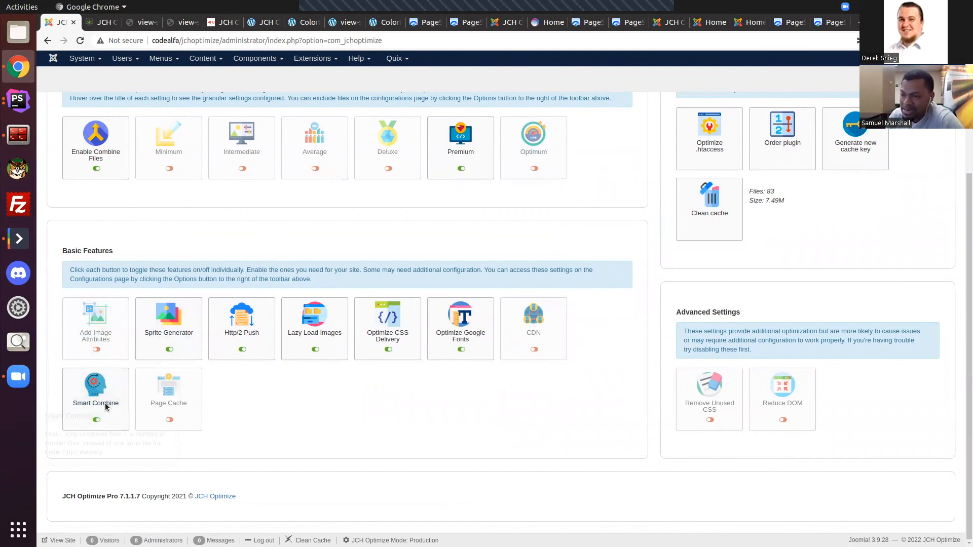
mouse_move(102, 406)
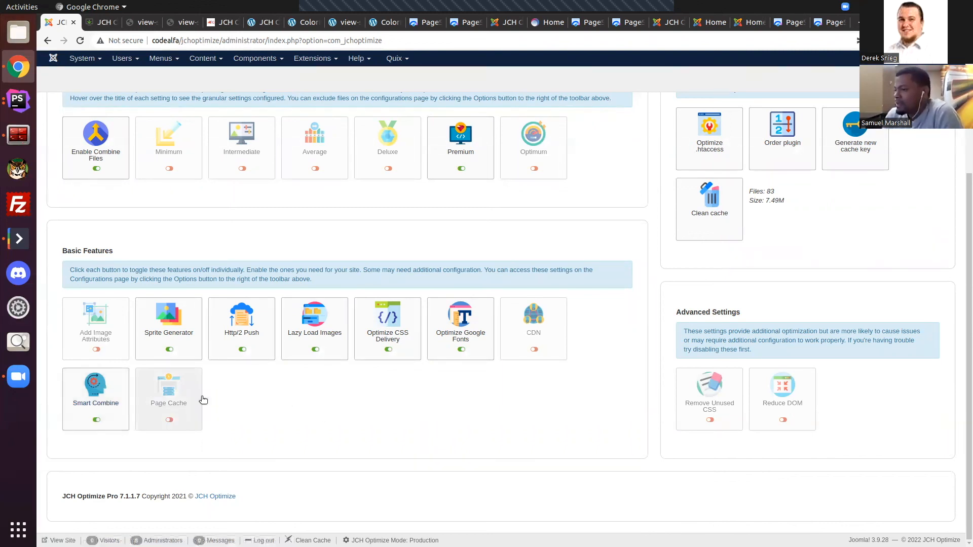
Step: Enable the Page Cache feature under Basic Features
click(172, 401)
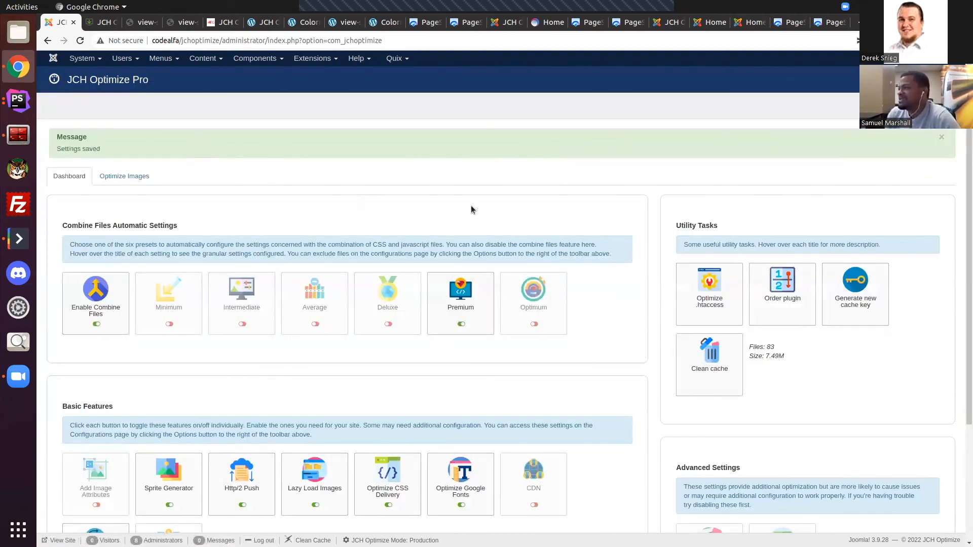
Step: Try again to enable the Page Cache feature under Basic Features and check its state
scroll(470, 205, down, 5)
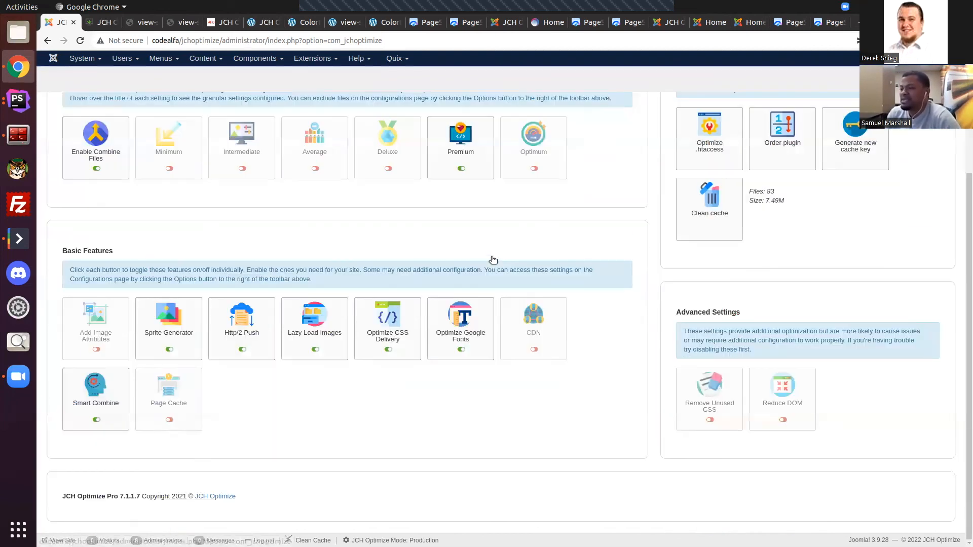
click(180, 405)
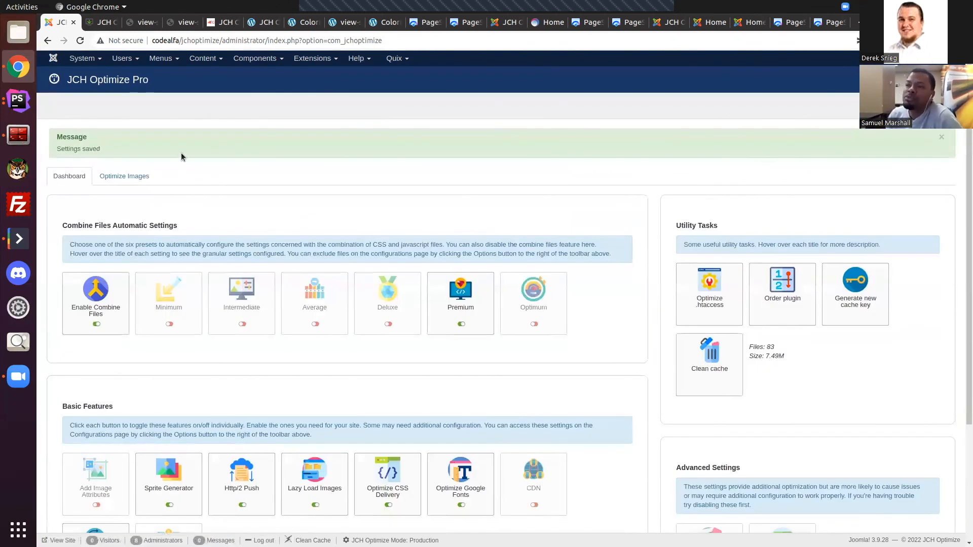
scroll(357, 167, down, 1)
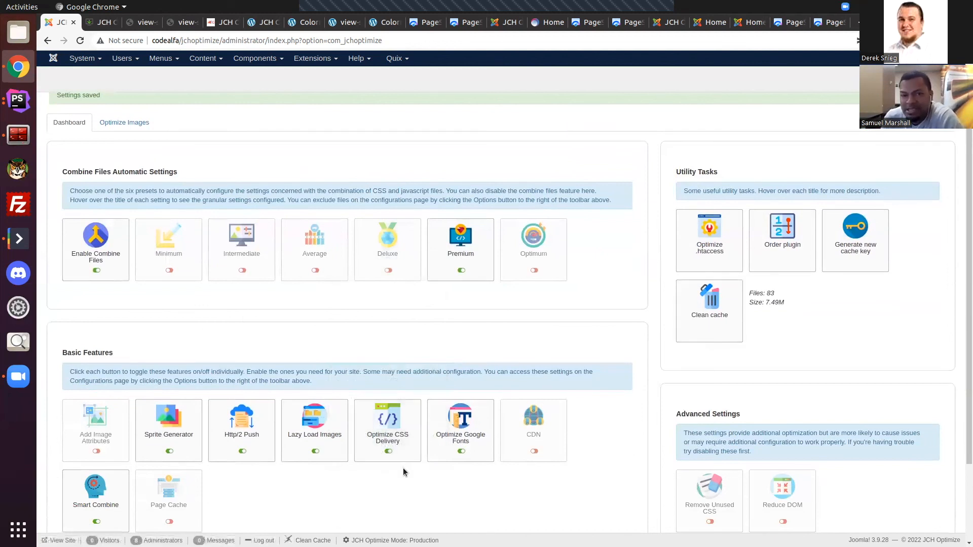
scroll(413, 529, down, 2)
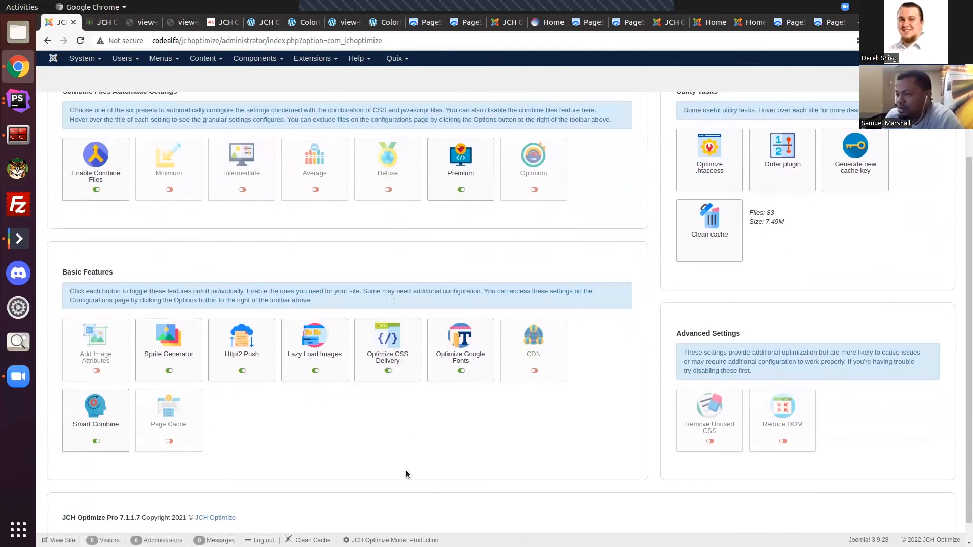
scroll(370, 430, up, 3)
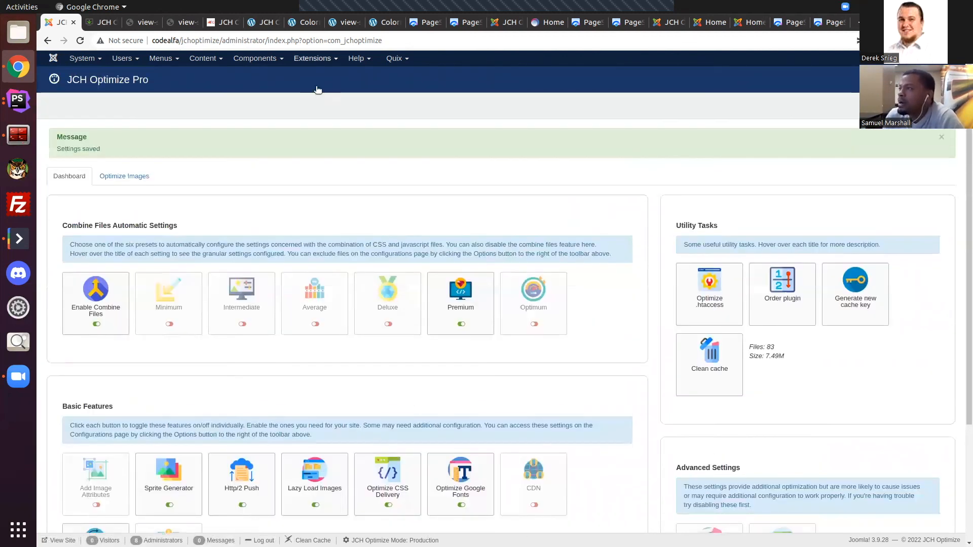
scroll(606, 306, down, 3)
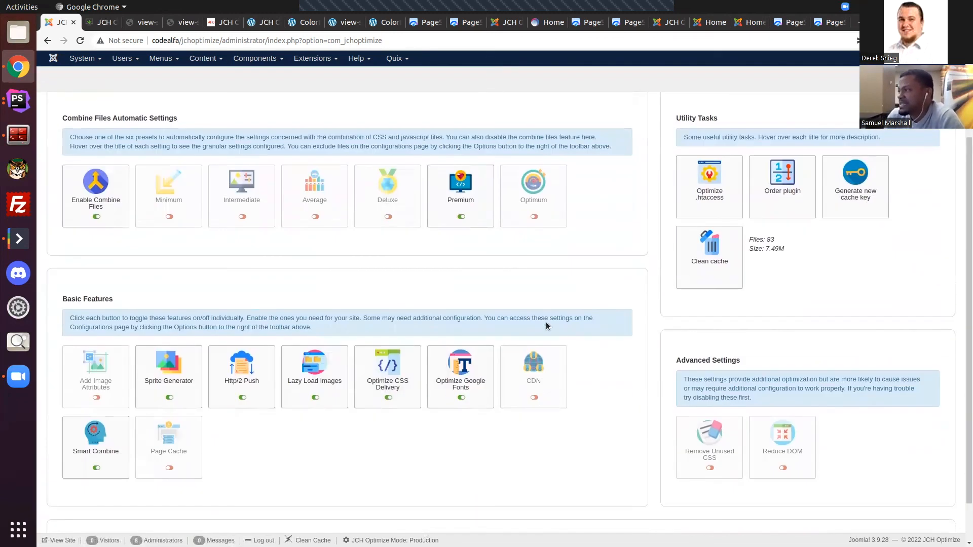
mouse_move(164, 455)
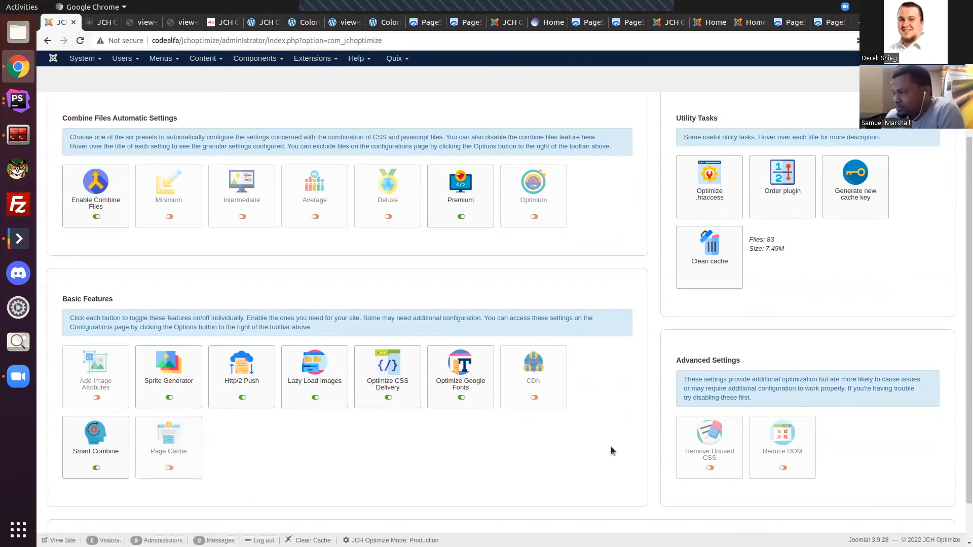
Step: Read the Reduce DOM and Remove Unused CSS descriptions under Advanced Settings, and enable Remove Unused CSS
scroll(598, 438, up, 3)
scroll(558, 420, down, 3)
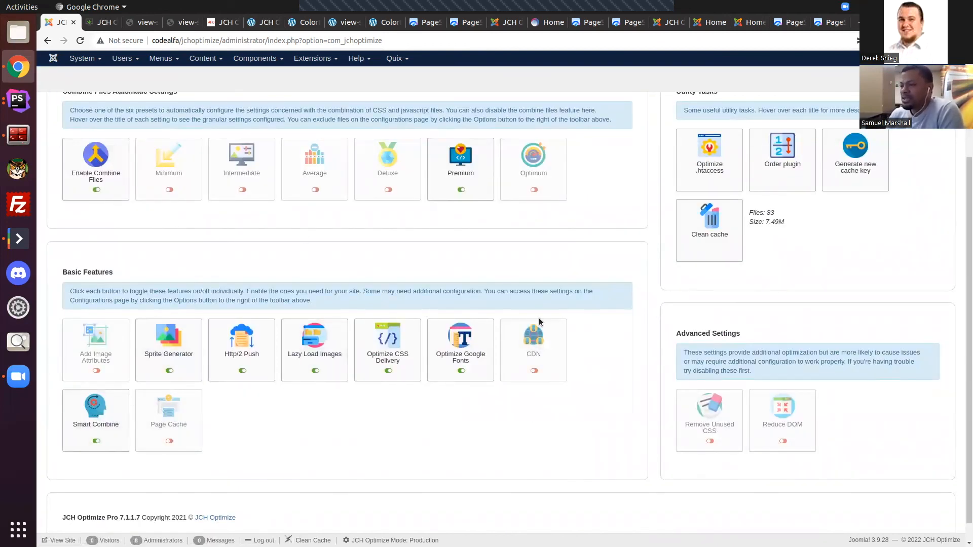
scroll(456, 385, up, 1)
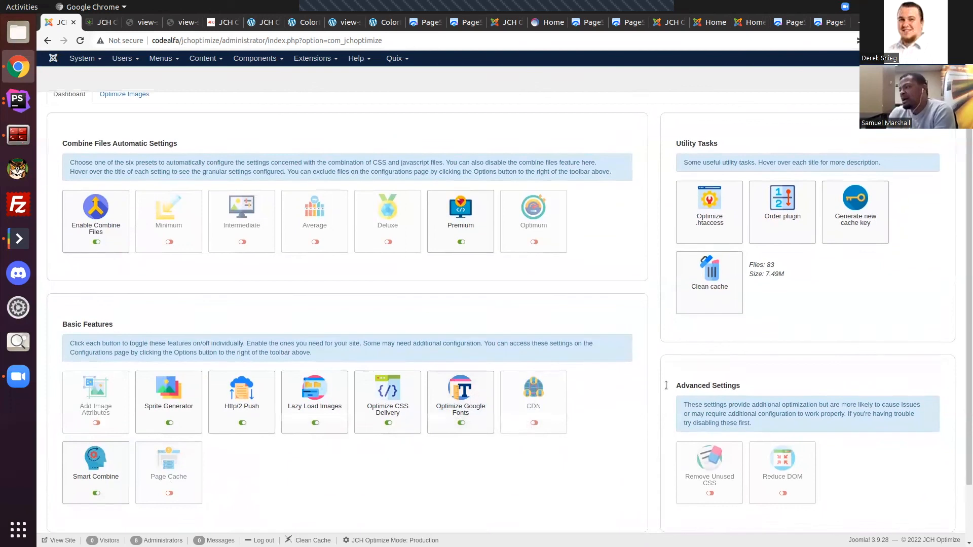
scroll(633, 334, down, 2)
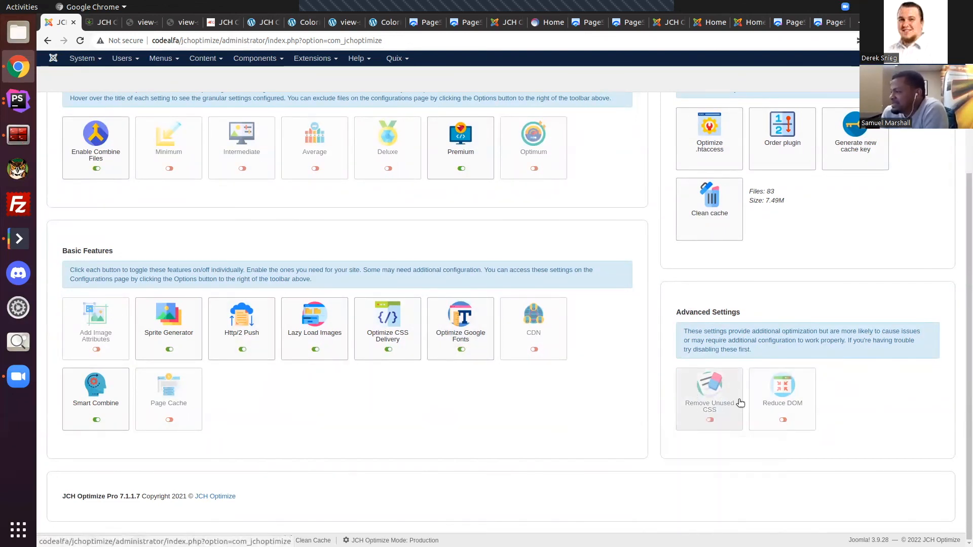
mouse_move(775, 404)
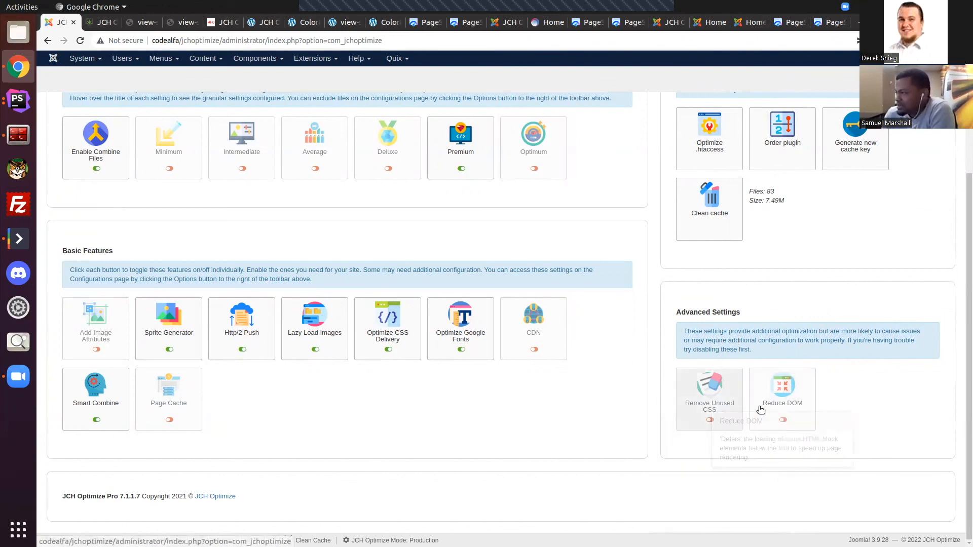
mouse_move(706, 408)
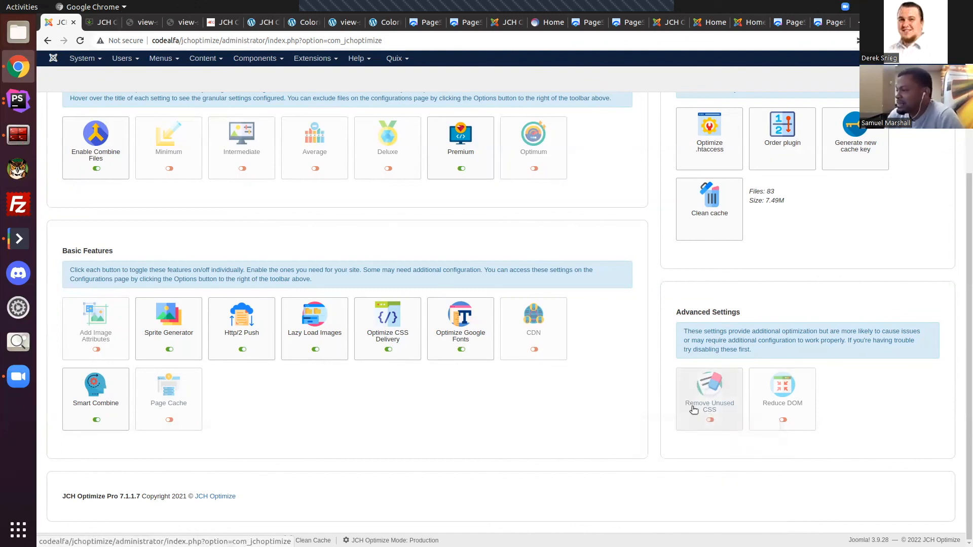
mouse_move(389, 338)
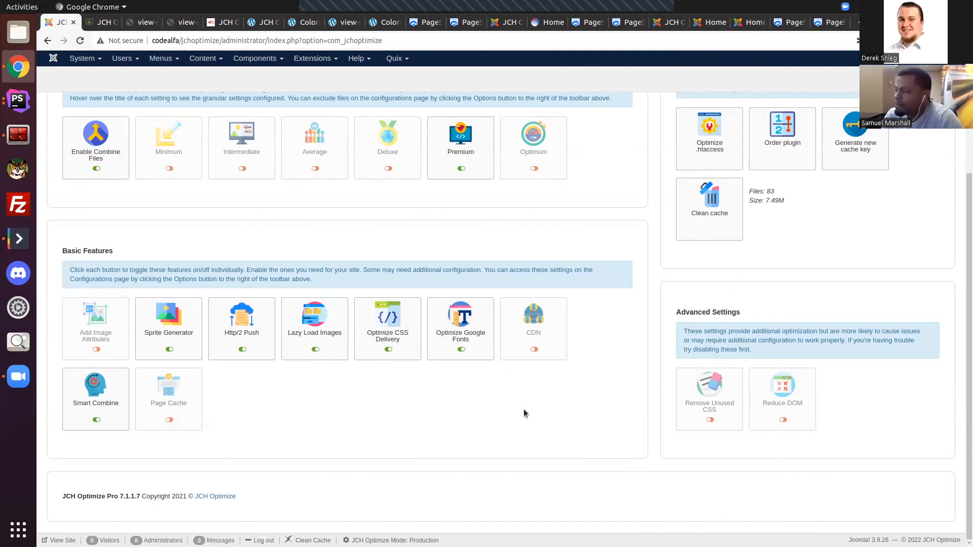
click(699, 404)
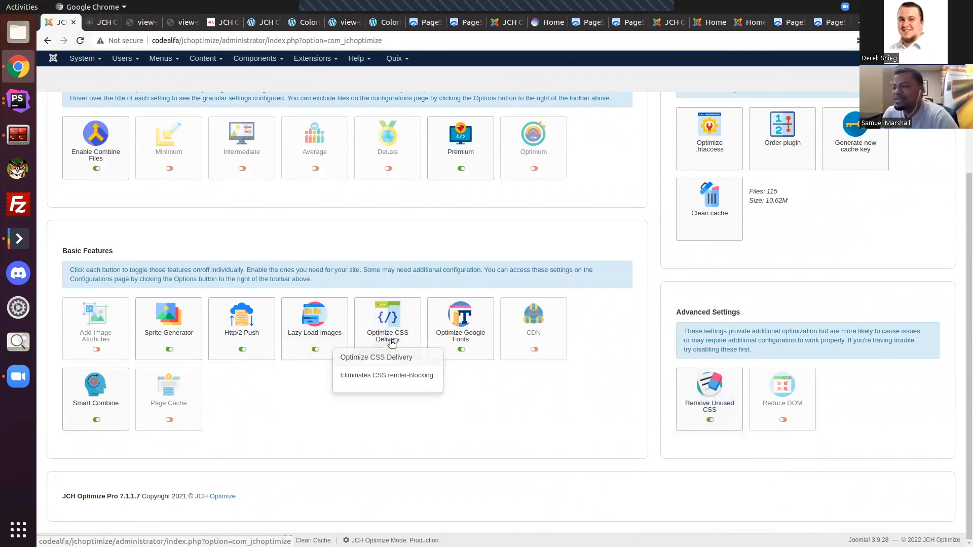
Step: Reload the front page's source to examine the inlined critical CSS and how the stylesheet is loaded
click(100, 22)
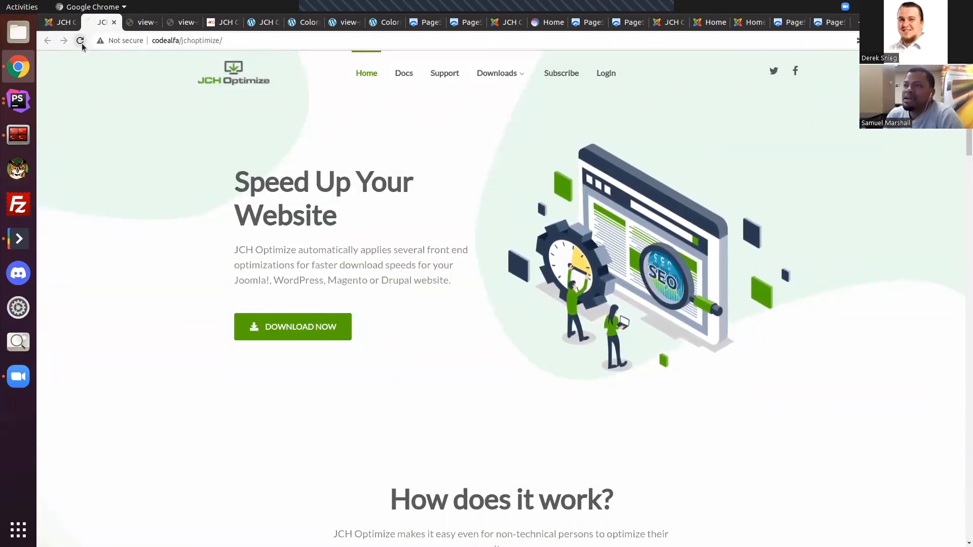
click(137, 23)
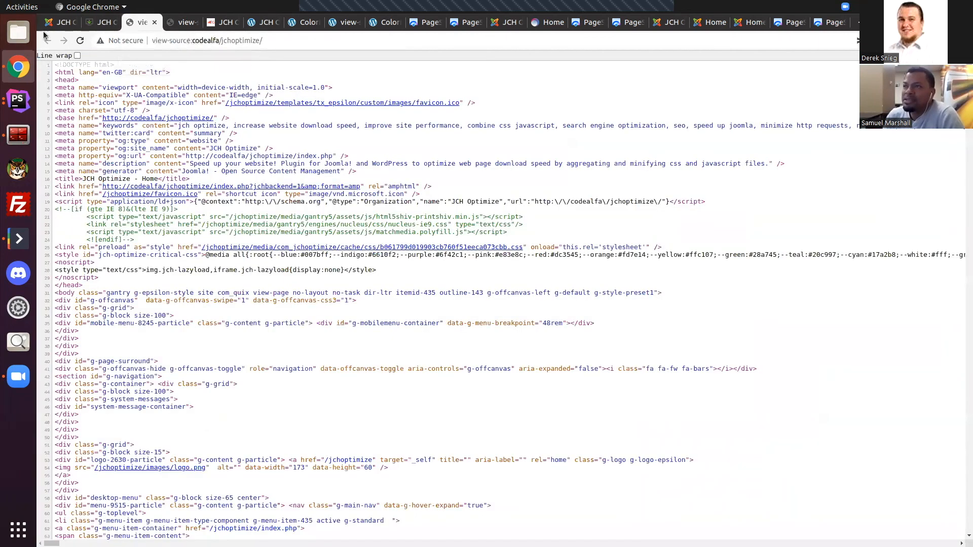
click(81, 41)
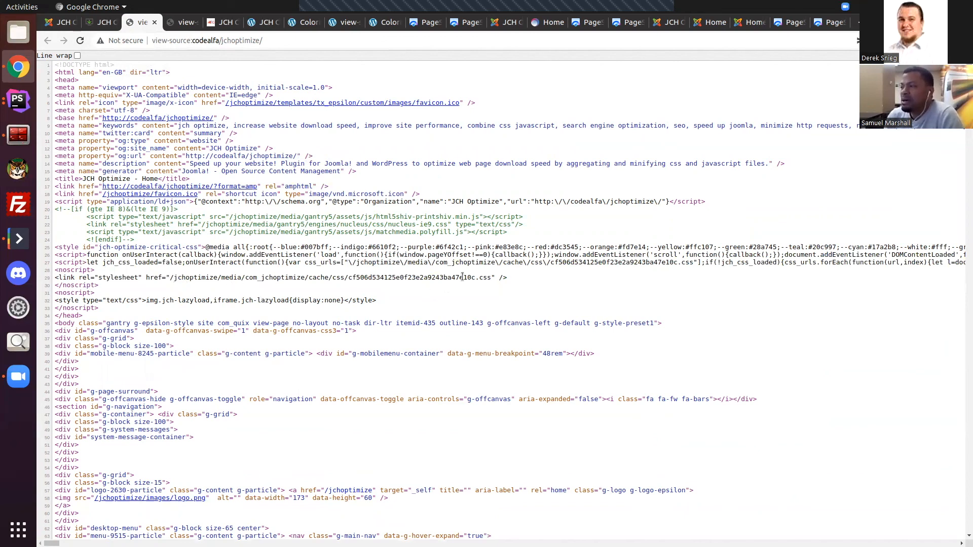
Step: Check how the Joomla front page renders below the fold, and return to its source to compare the CSS loading script
click(99, 21)
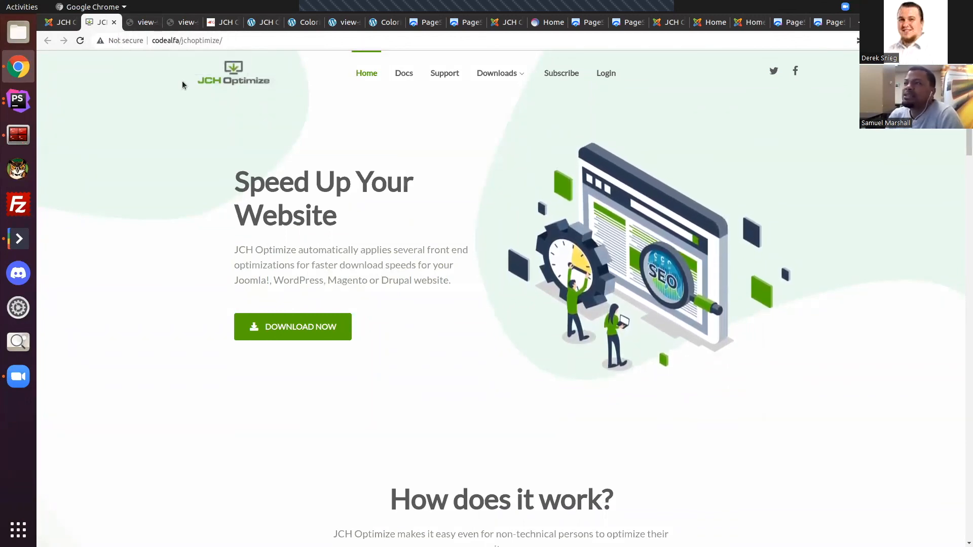
scroll(482, 228, down, 2)
scroll(482, 228, up, 2)
scroll(575, 290, down, 3)
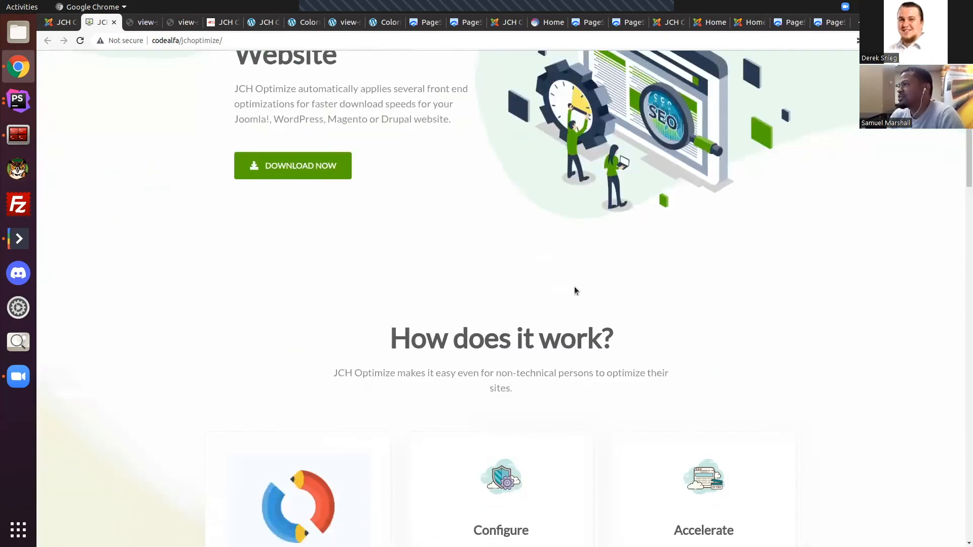
scroll(574, 287, down, 2)
scroll(269, 229, up, 5)
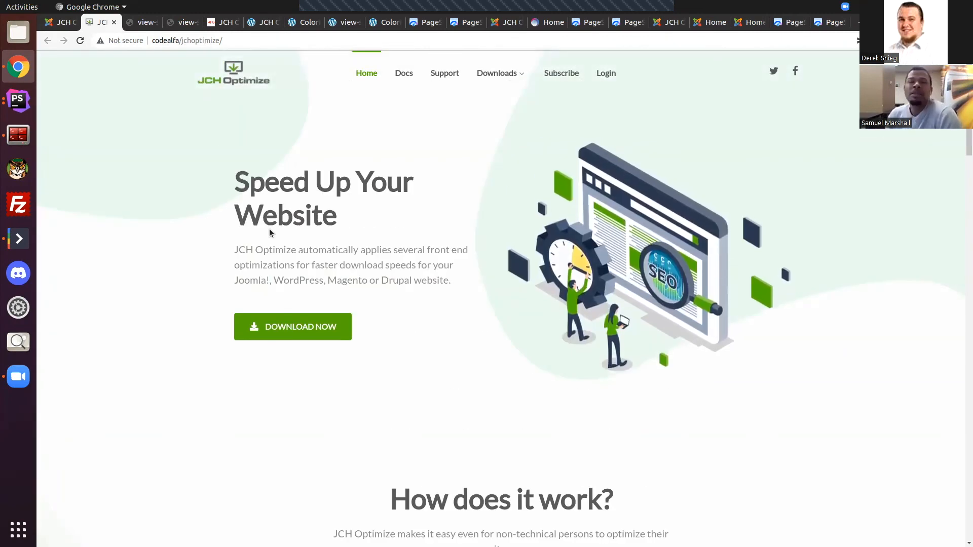
click(137, 23)
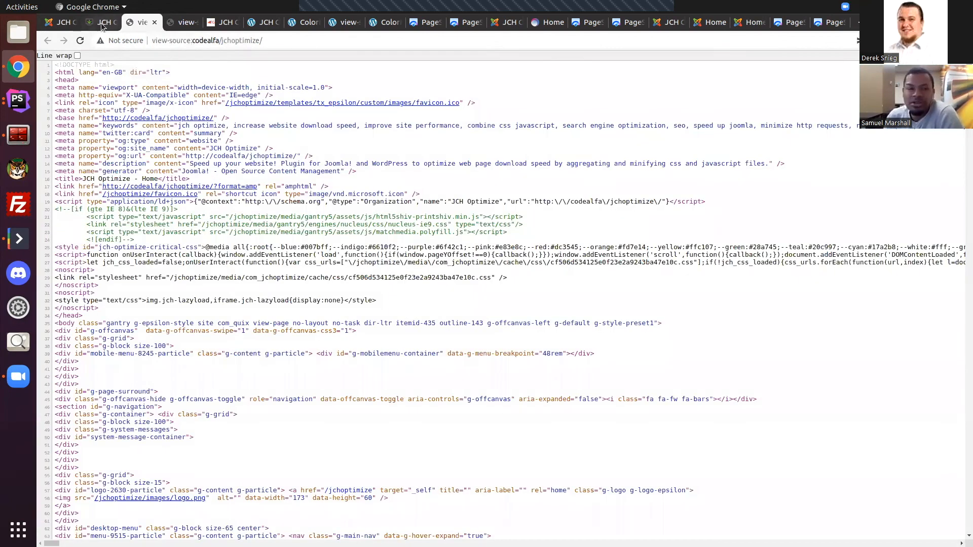
Step: Inspect the front page's styling from the hero section through the Features section down to the footer
click(101, 23)
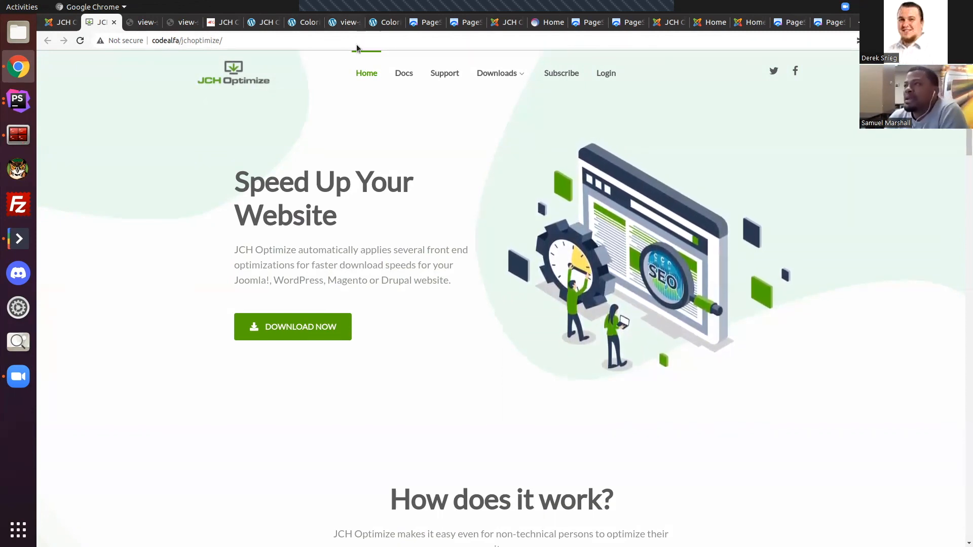
scroll(315, 68, down, 3)
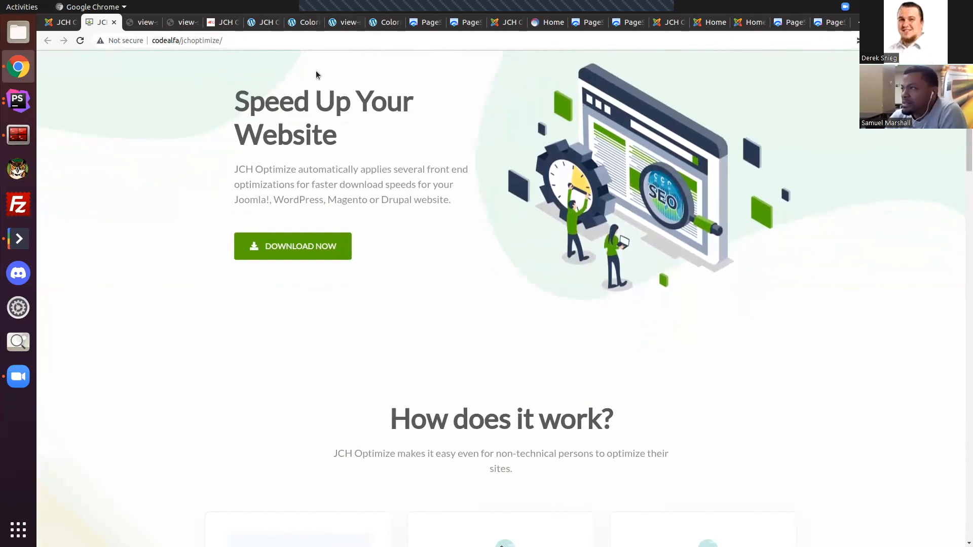
scroll(351, 56, up, 3)
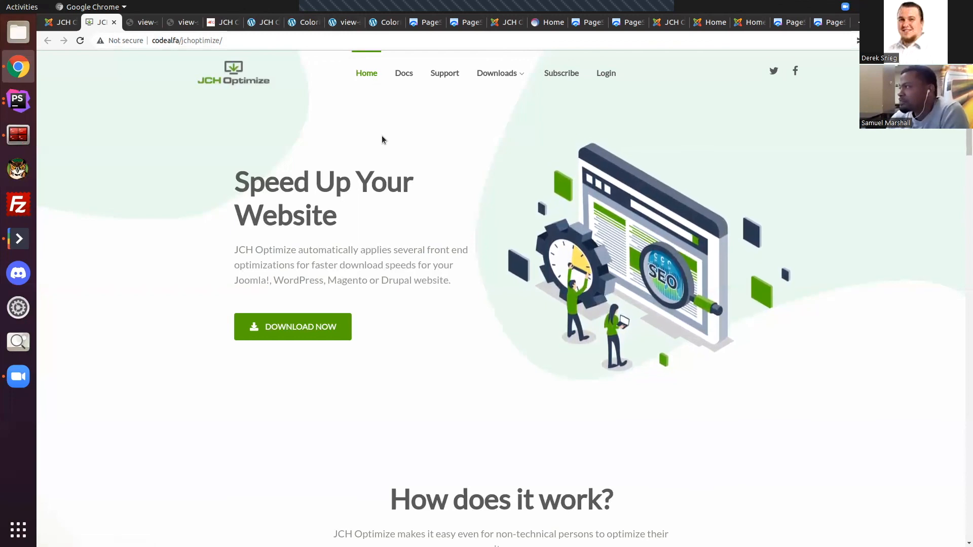
scroll(382, 135, down, 15)
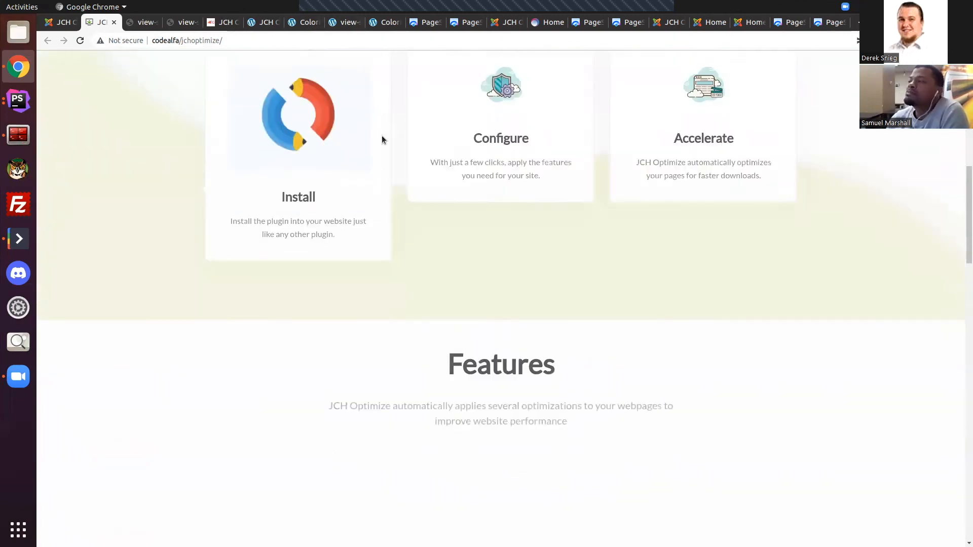
scroll(381, 135, down, 20)
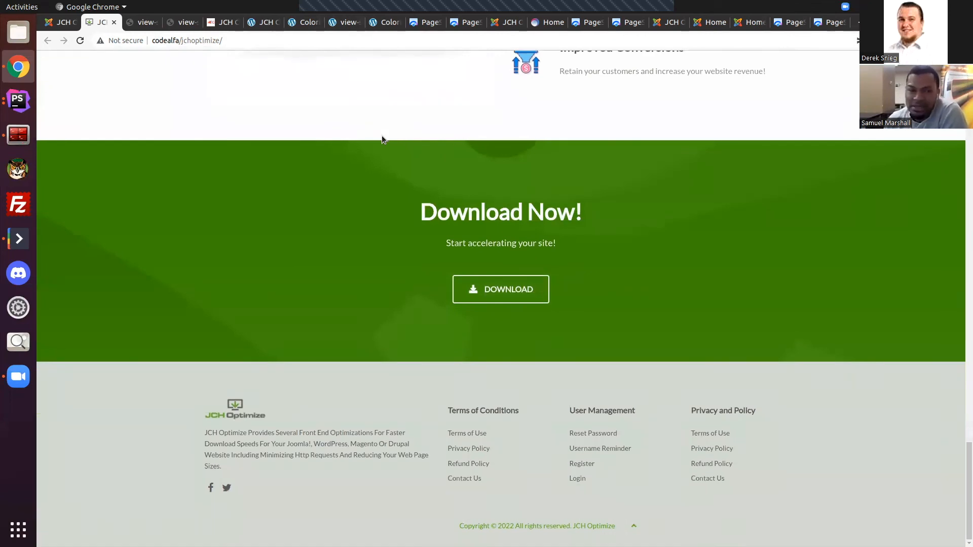
scroll(381, 135, up, 6)
scroll(381, 135, up, 10)
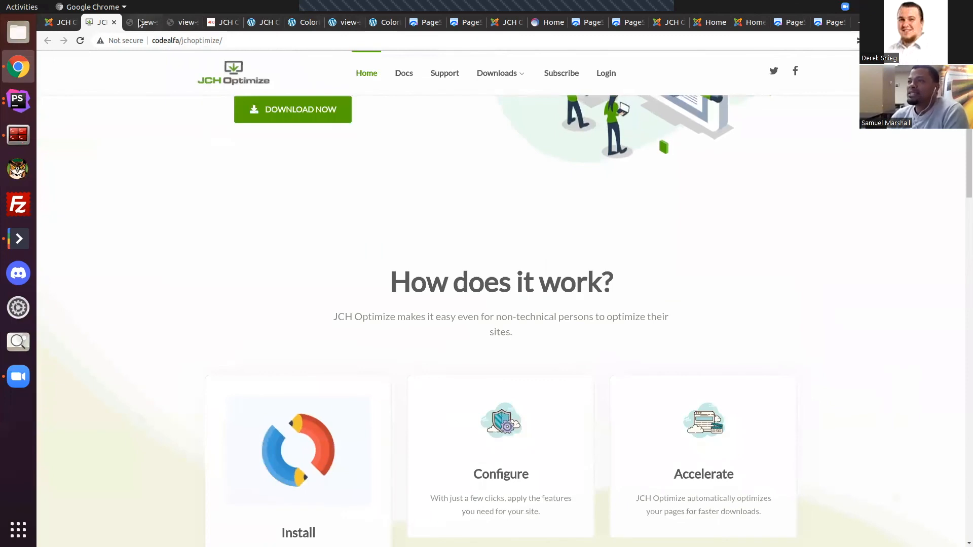
click(139, 23)
click(107, 23)
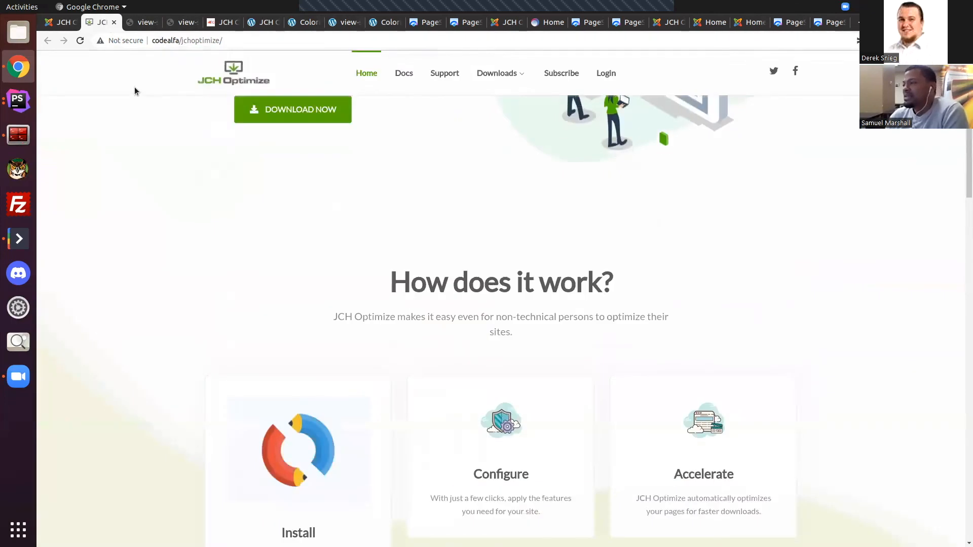
Step: Return to the Joomla dashboard and review the Remove Unused CSS and Reduce DOM features under Advanced Settings
click(61, 22)
mouse_move(791, 405)
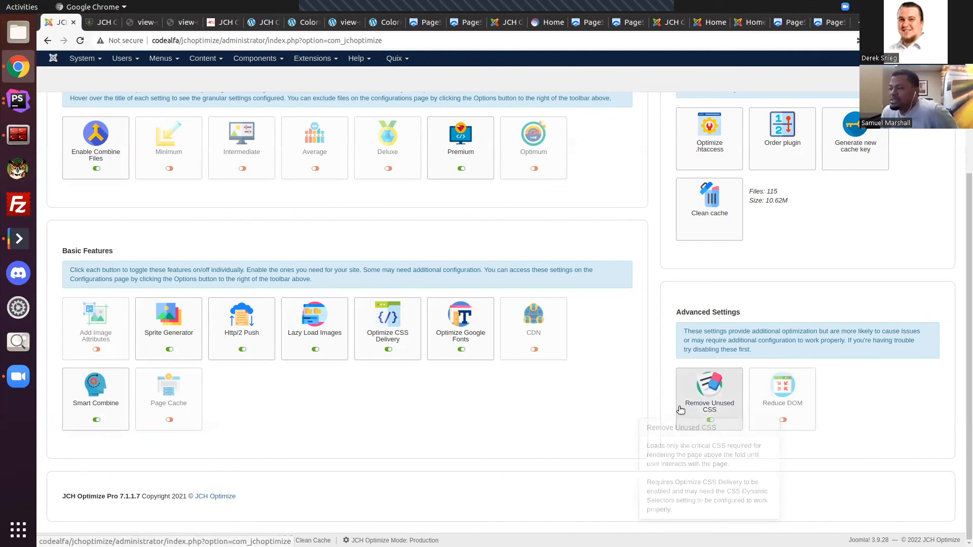
click(713, 411)
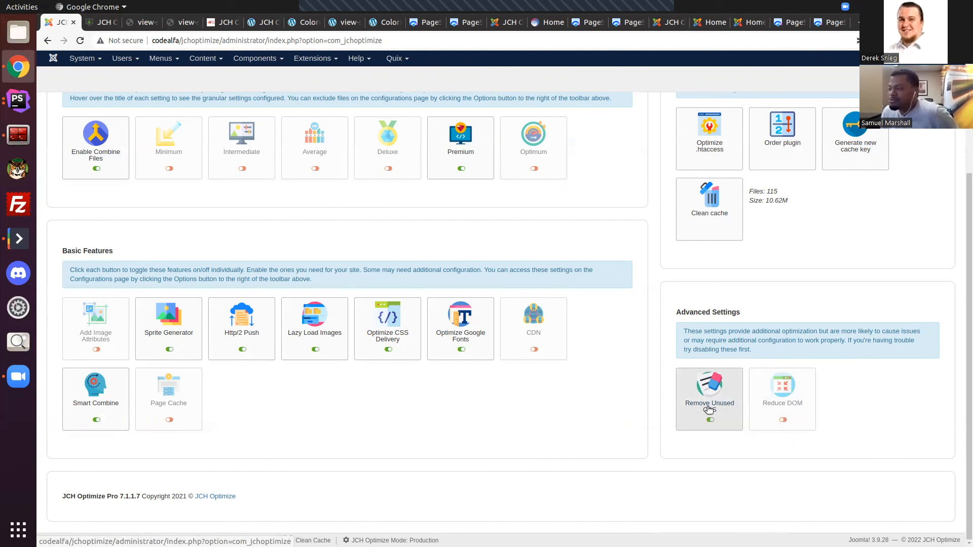
mouse_move(799, 404)
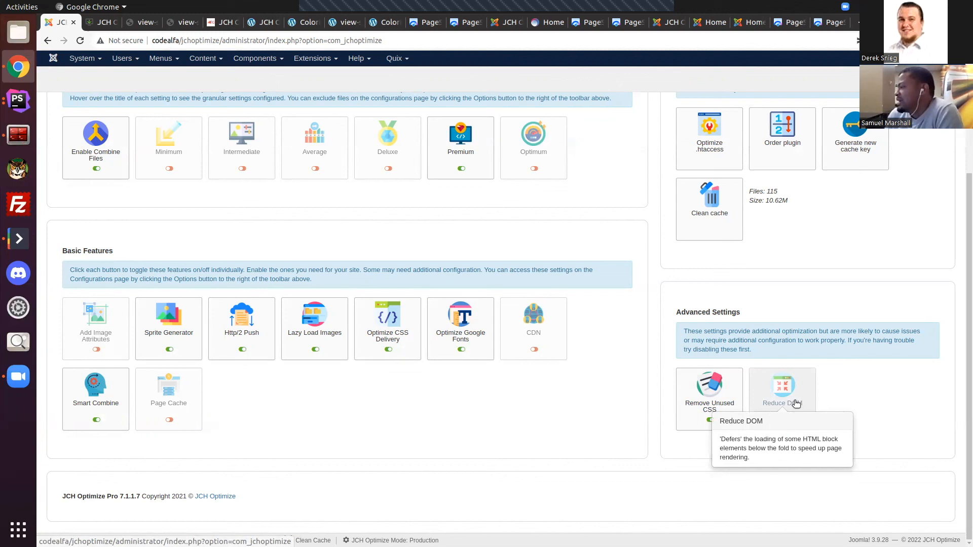
Step: Open the Reduce DOM settings in the Miscellaneous section of the WordPress site's JCH Optimize Pro configurations
click(104, 23)
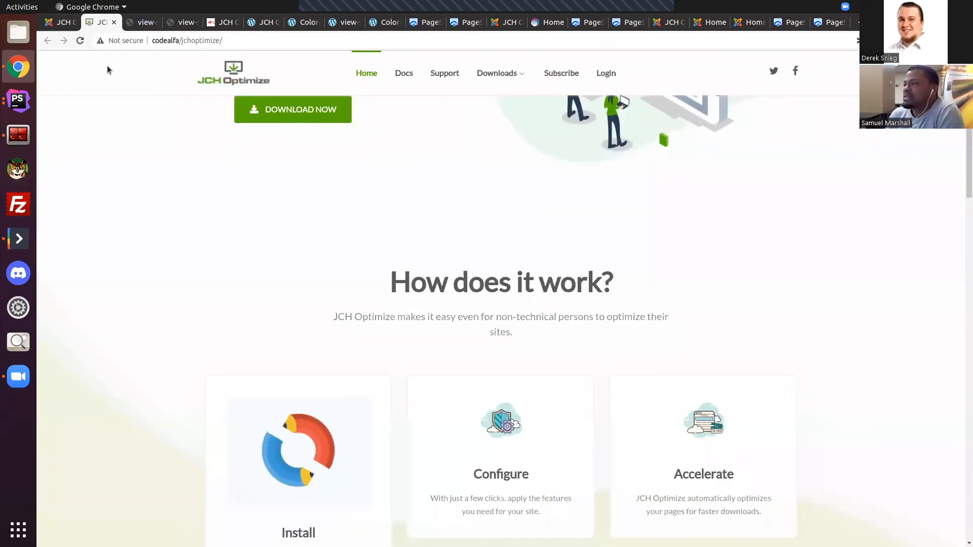
click(182, 22)
click(223, 22)
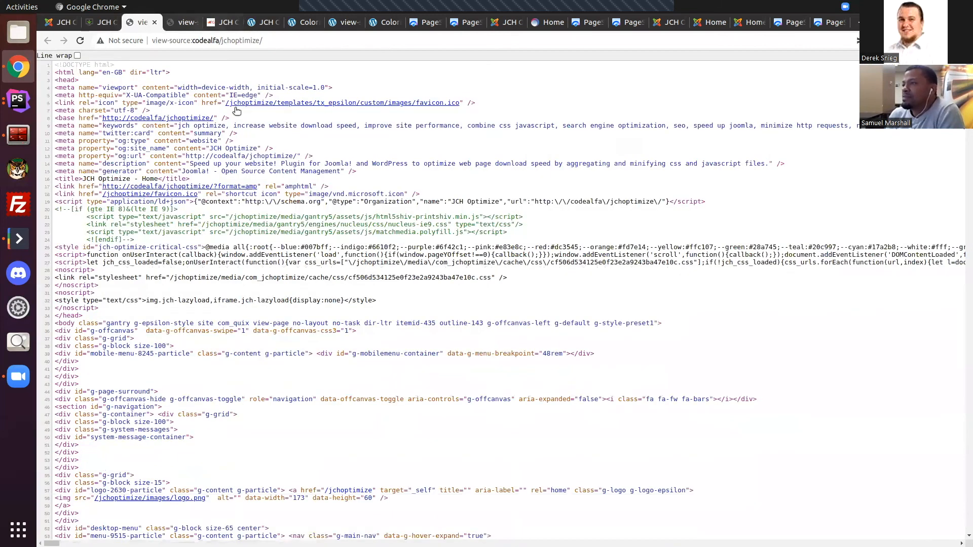
click(223, 107)
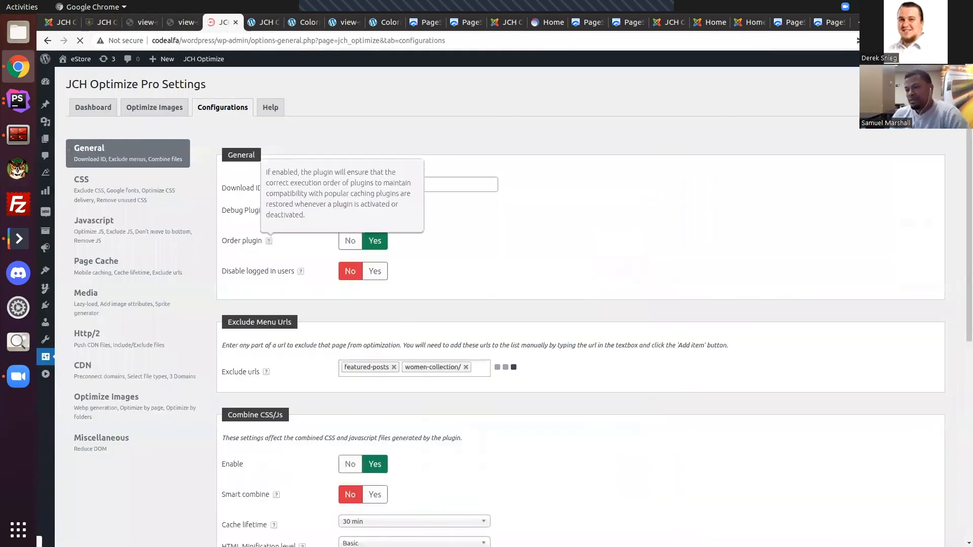
click(129, 446)
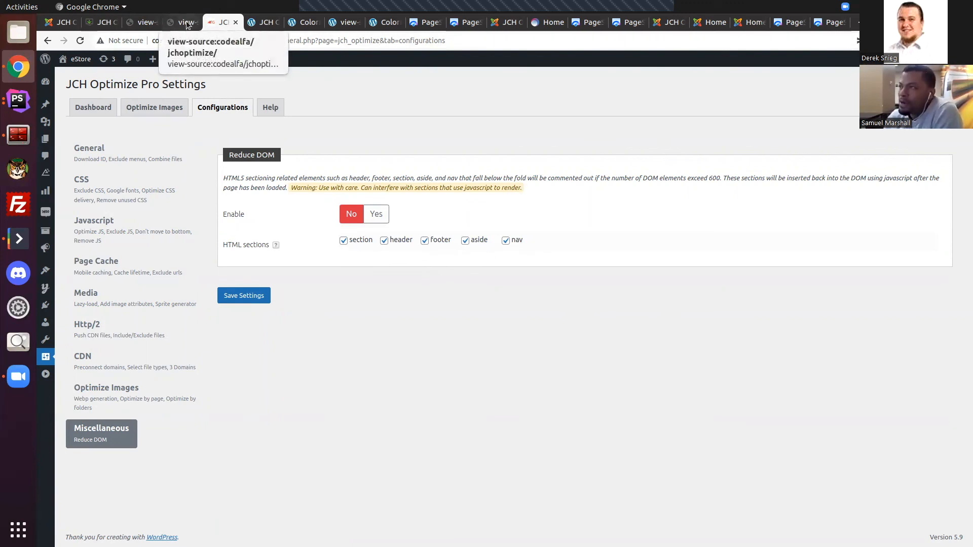
Step: Switch to the ColorMag WordPress site and open the Reduce DOM settings in the Miscellaneous section of its JCH Optimize Pro configurations
click(262, 22)
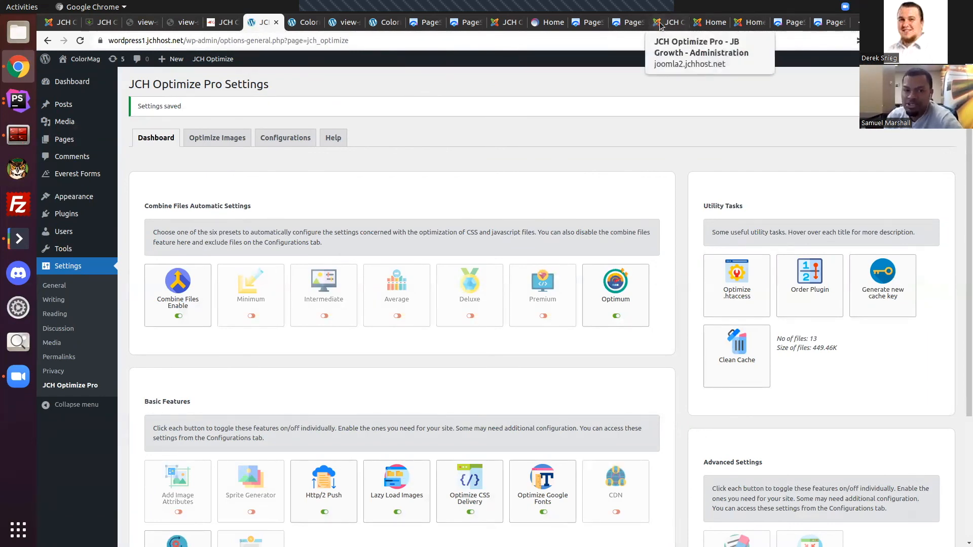
scroll(817, 479, down, 4)
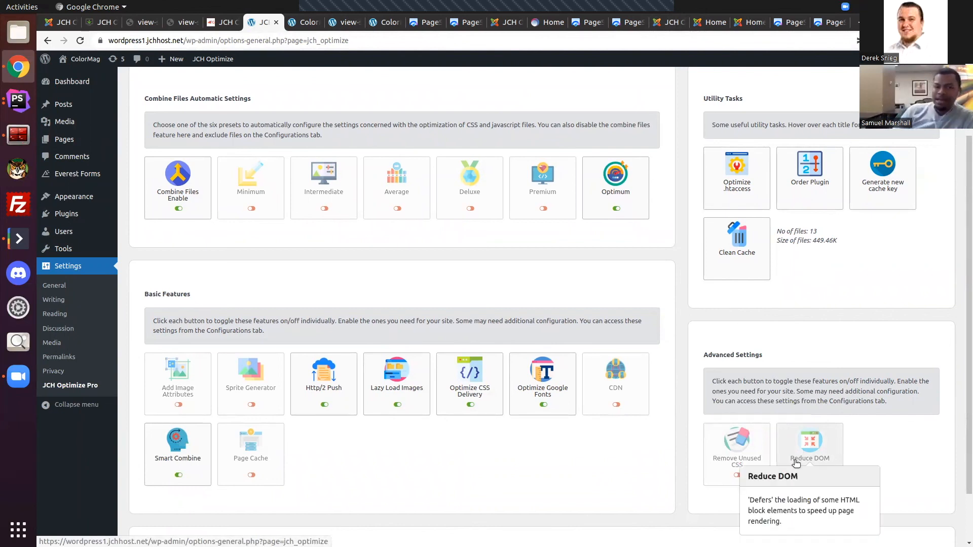
click(796, 463)
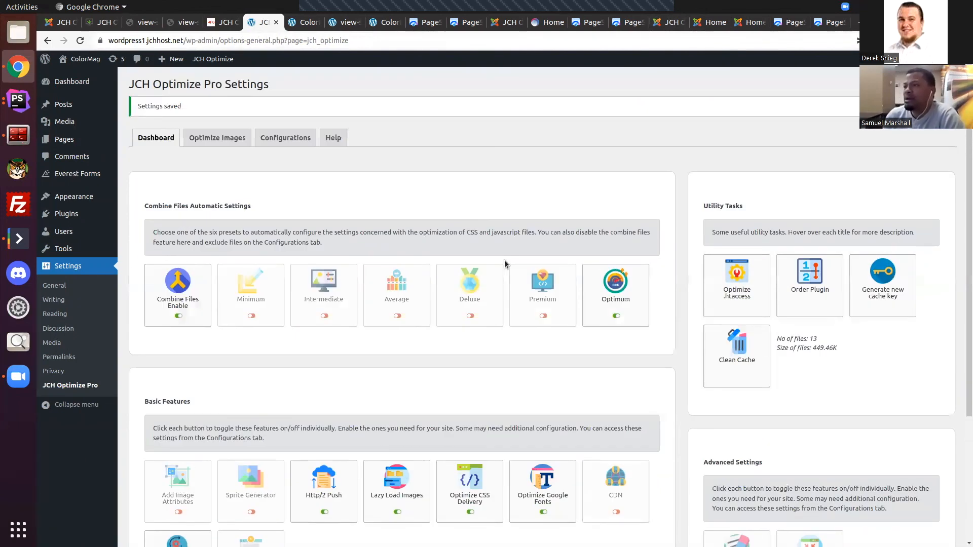
click(279, 141)
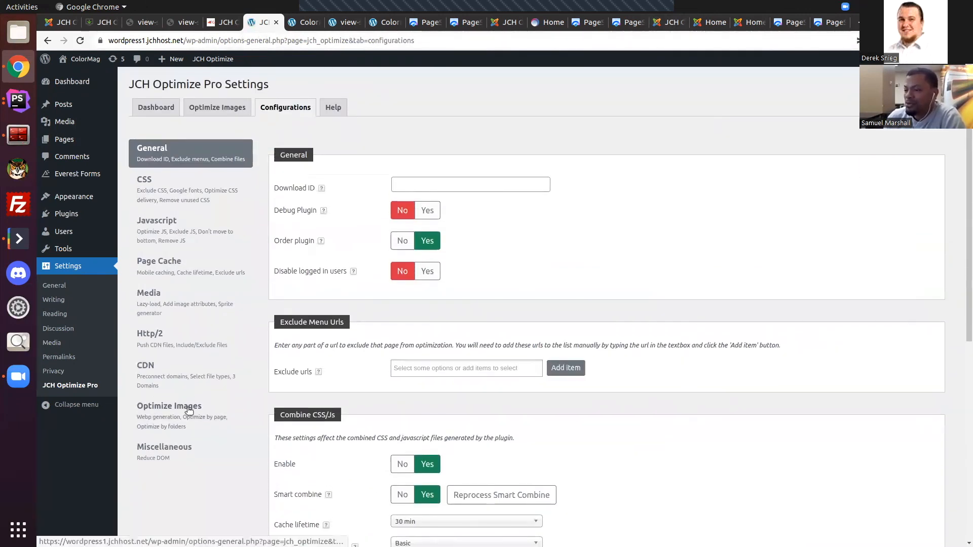
click(172, 449)
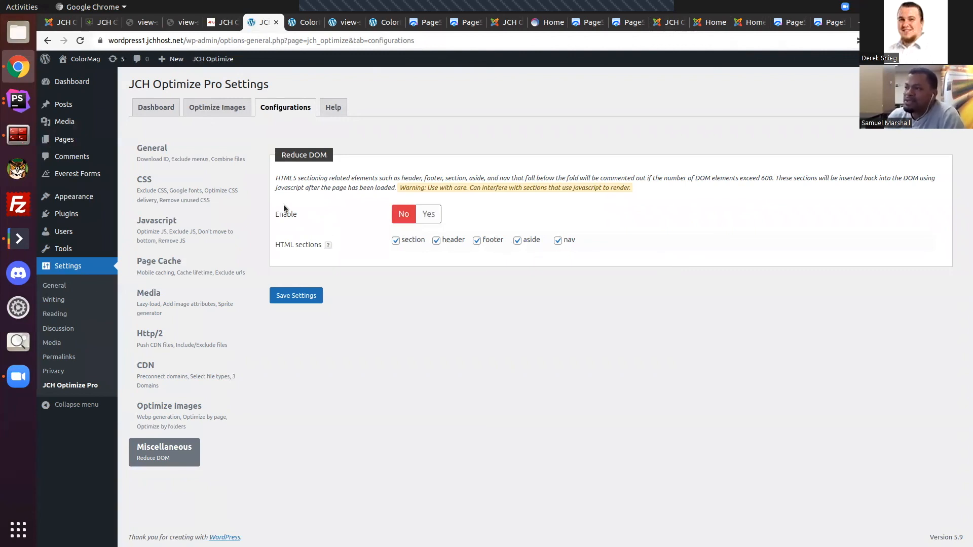
Step: Return to the ColorMag site's JCH Optimize Pro dashboard and review the Reduce DOM feature under Advanced Settings
click(147, 109)
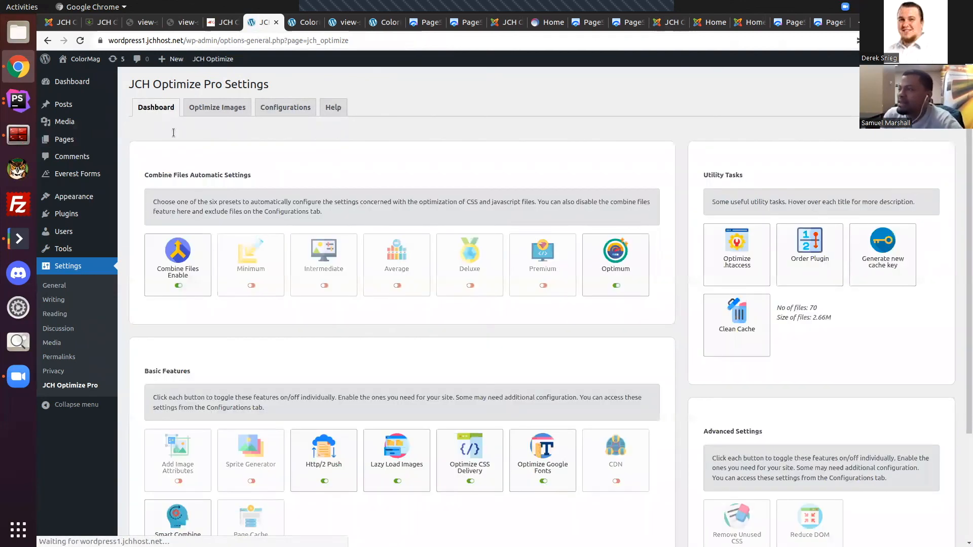
scroll(686, 423, down, 5)
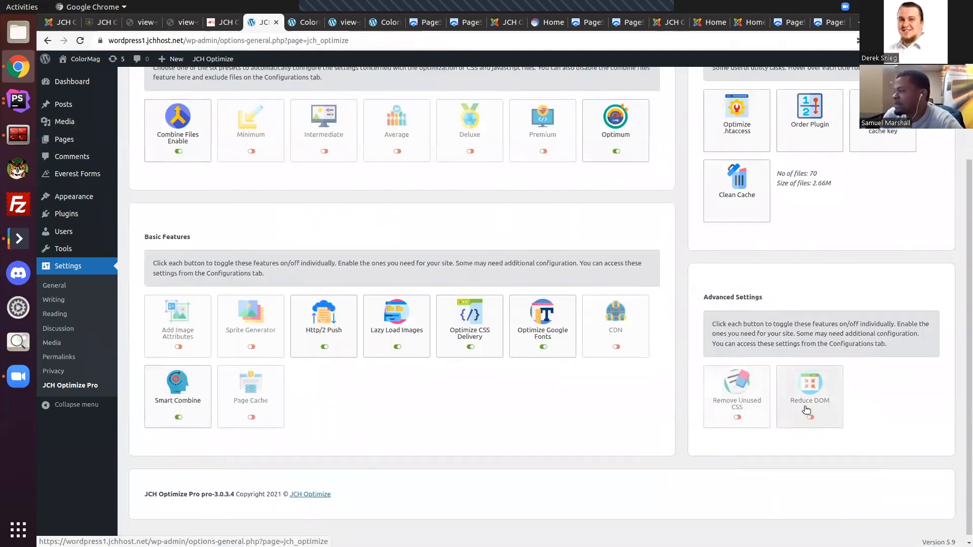
mouse_move(807, 405)
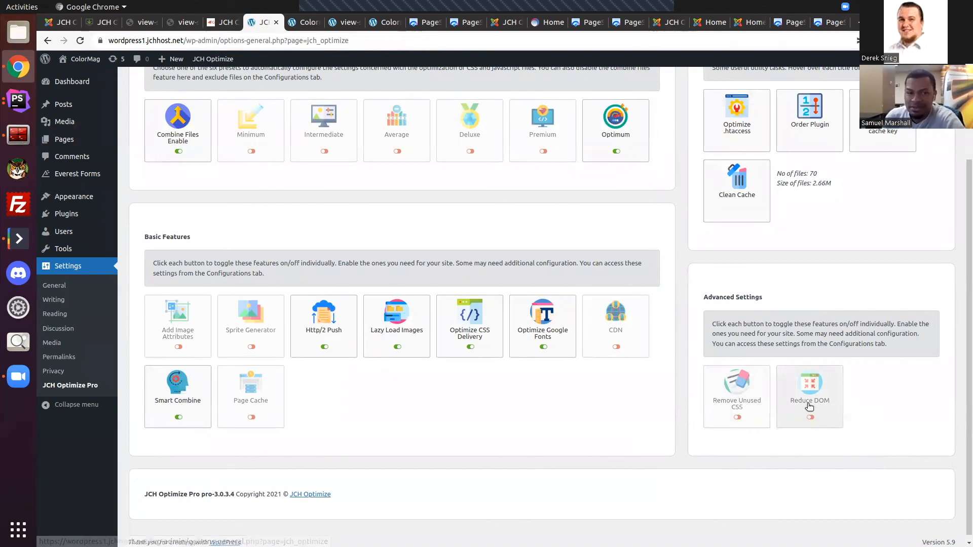
Step: Run the Optimize .htaccess utility task on the ColorMag site to add the browser caching and gzip compression codes
scroll(809, 407, up, 2)
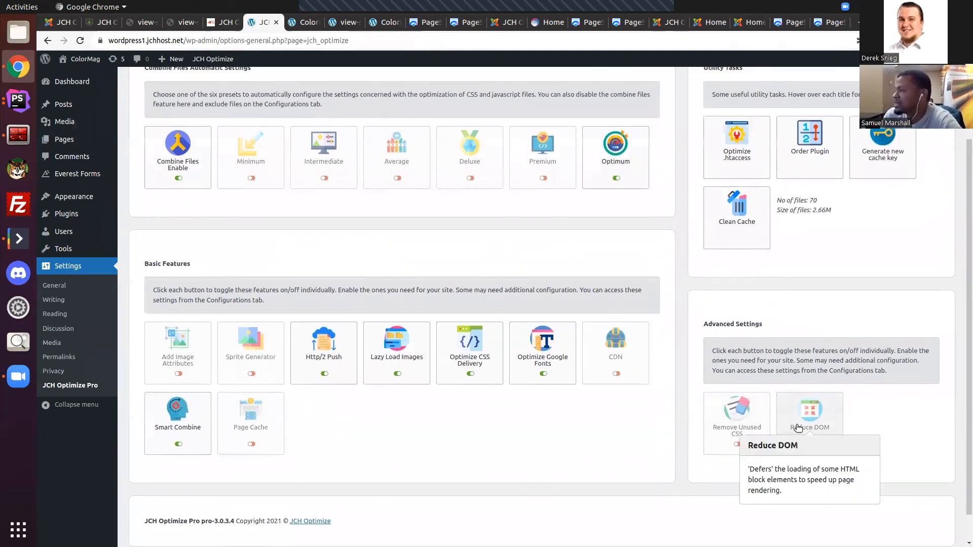
scroll(886, 372, up, 2)
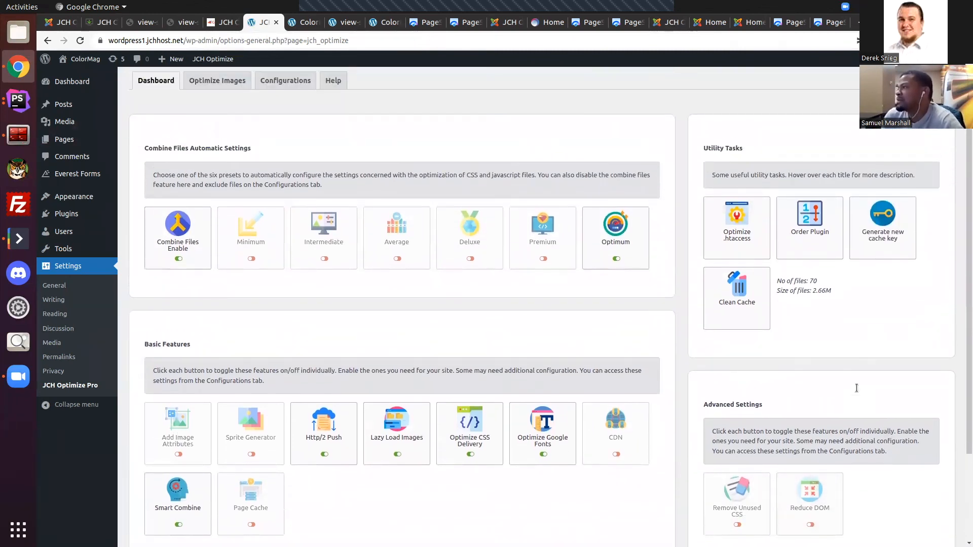
mouse_move(722, 229)
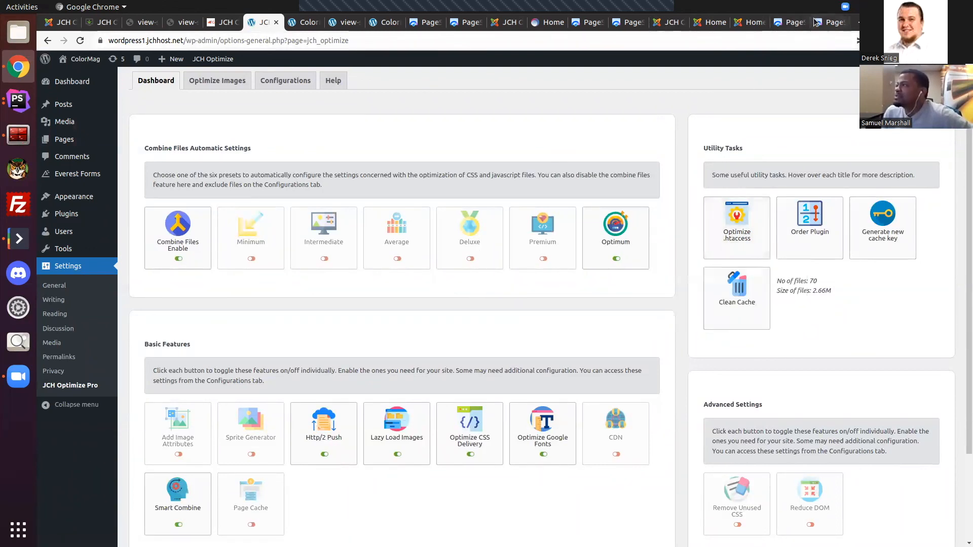
click(746, 240)
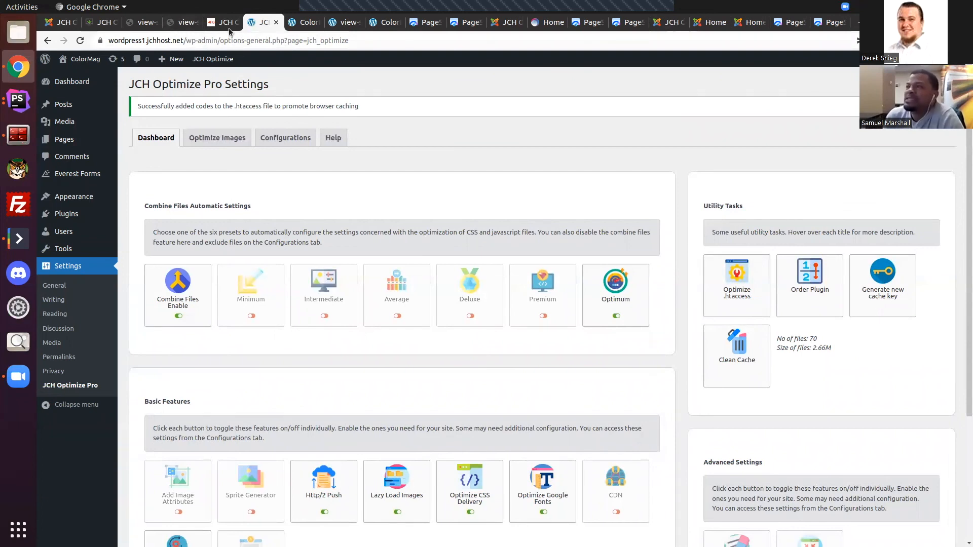
Step: Open the Leverage Browser Caching article in the JCH Optimize website's documentation
click(101, 22)
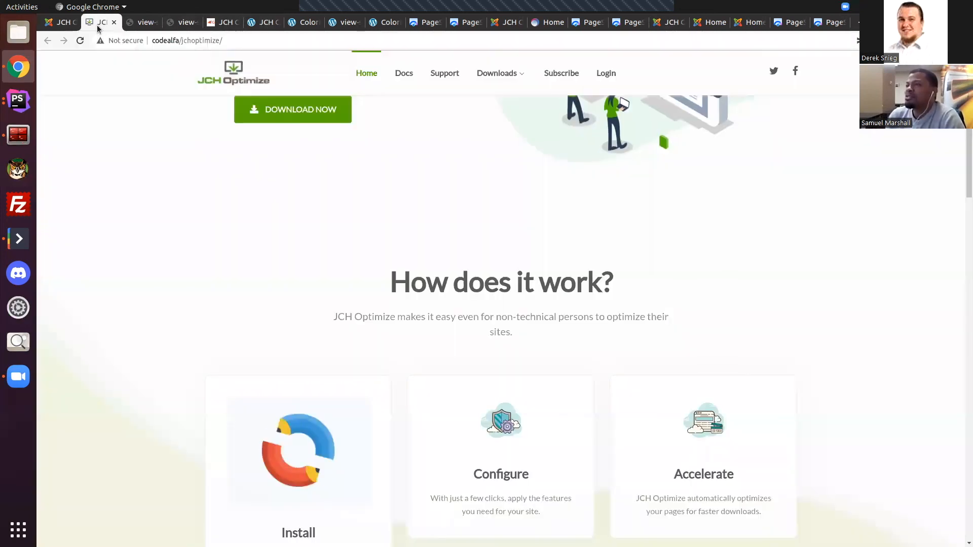
click(404, 75)
scroll(463, 253, down, 6)
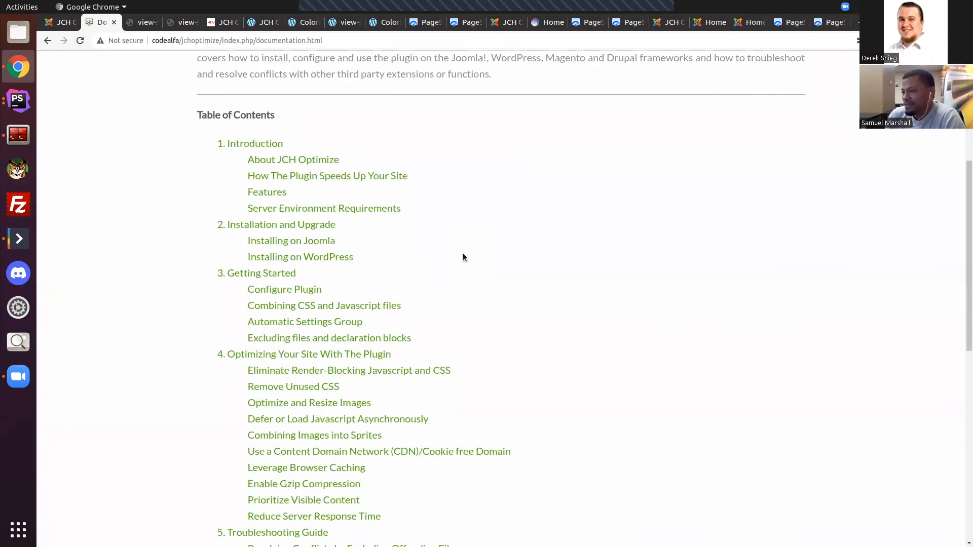
scroll(452, 267, down, 3)
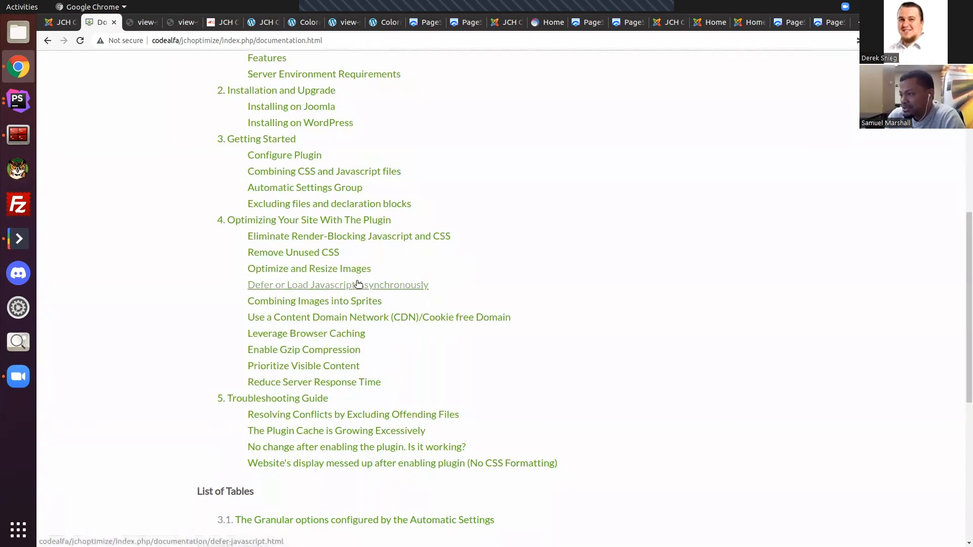
click(331, 336)
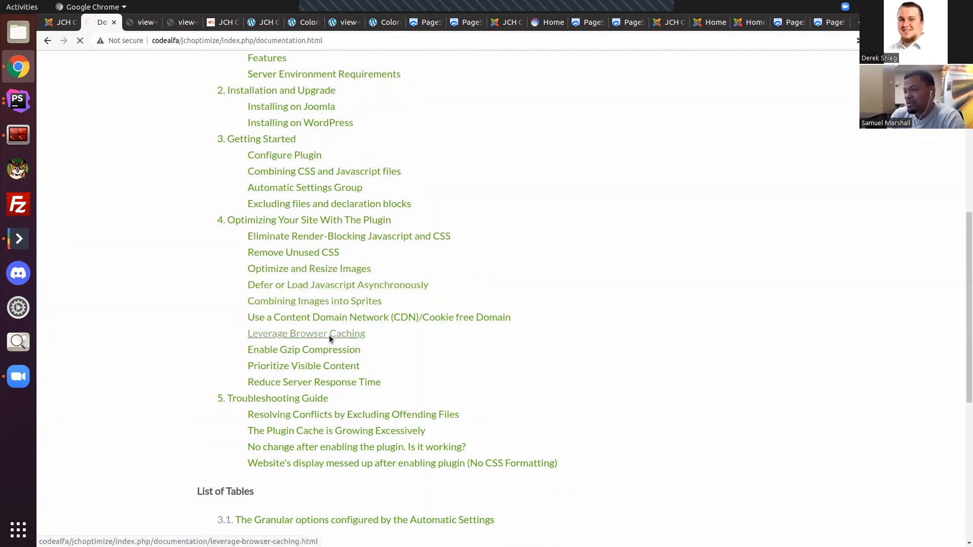
Step: Examine the article's .htaccess browser caching codes, including the expiry rules for media, web fonts, CSS and JavaScript
scroll(533, 342, down, 1)
scroll(528, 350, down, 13)
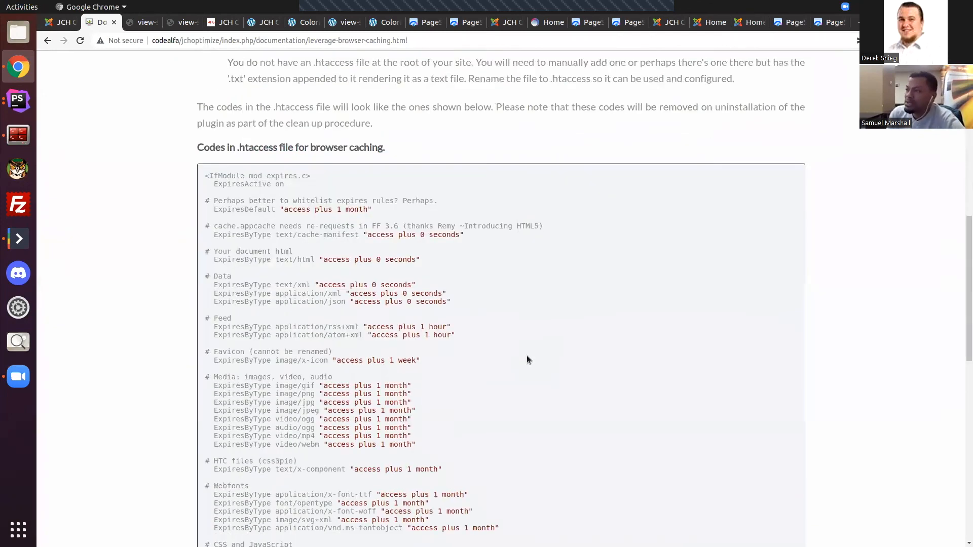
scroll(527, 359, up, 1)
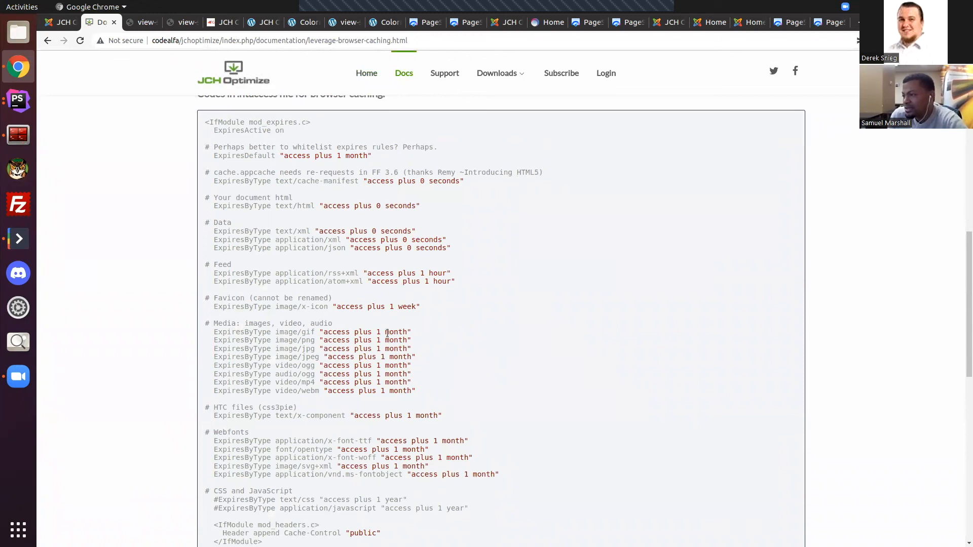
scroll(387, 332, down, 3)
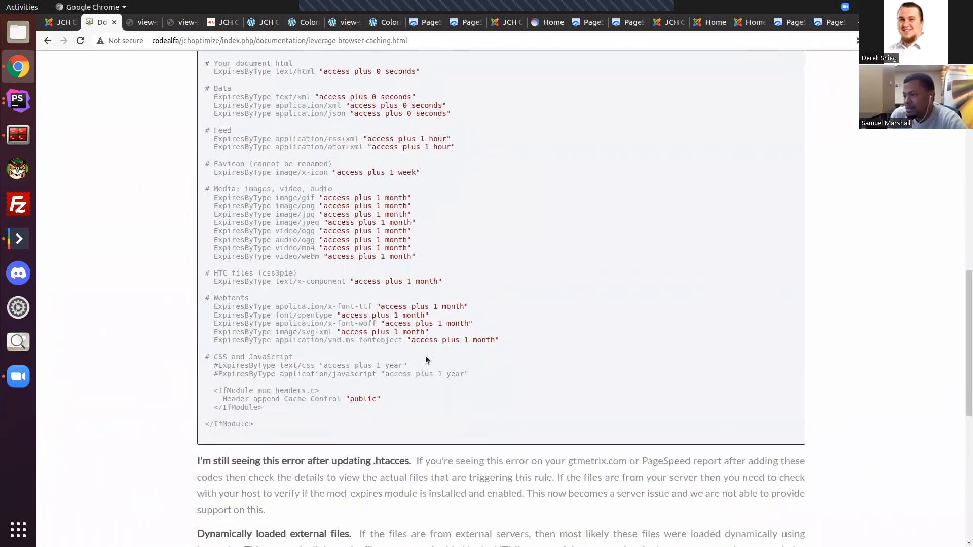
scroll(424, 359, down, 1)
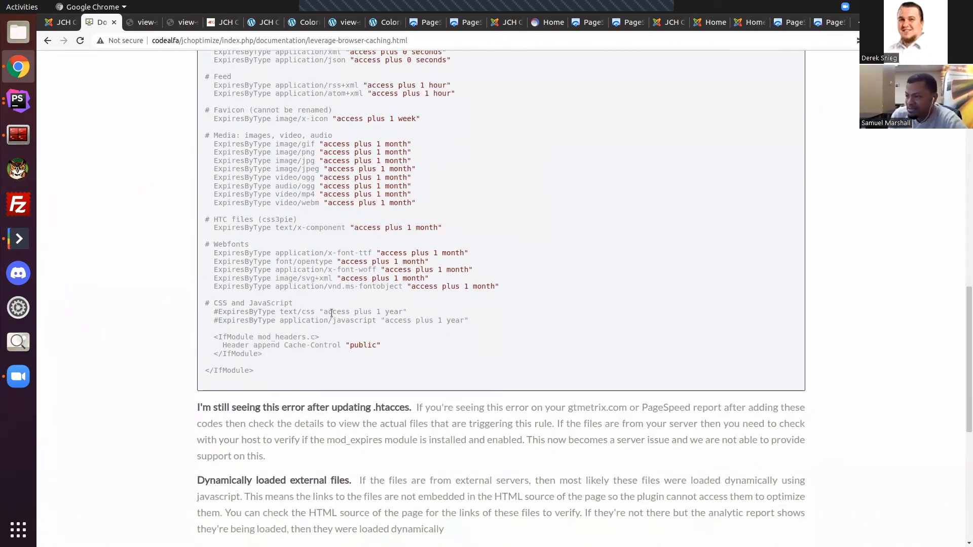
scroll(361, 274, down, 1)
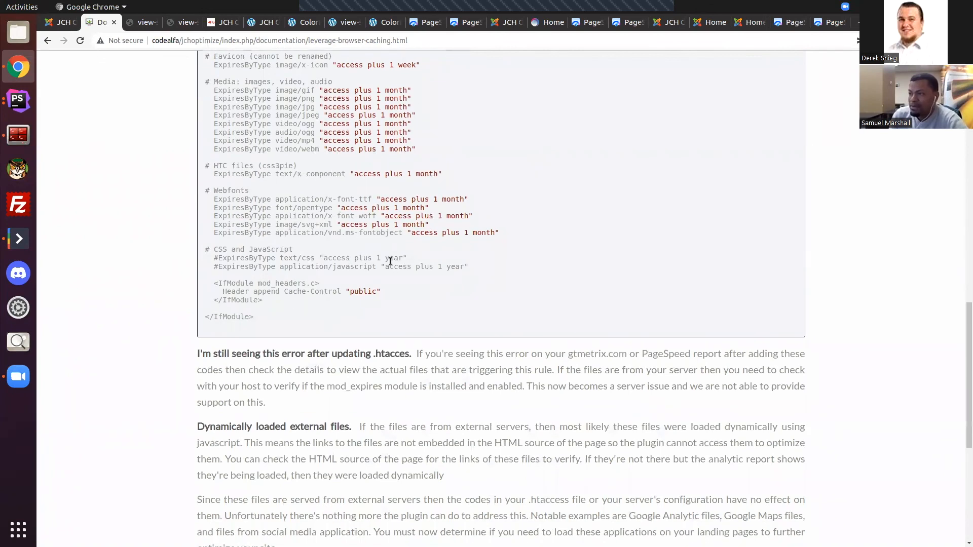
scroll(480, 269, up, 5)
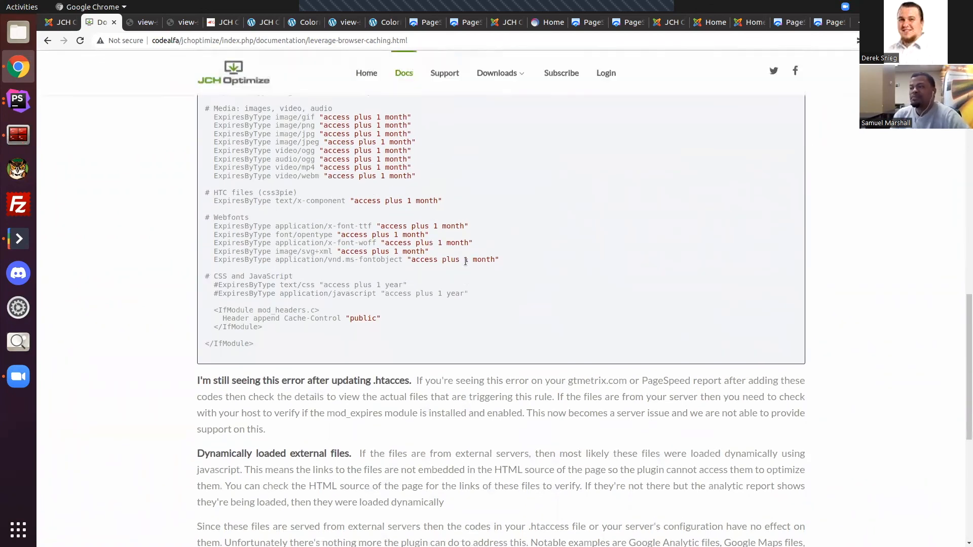
Step: Return to the Joomla JCH Optimize Pro dashboard and run the Order plugin utility task
click(46, 25)
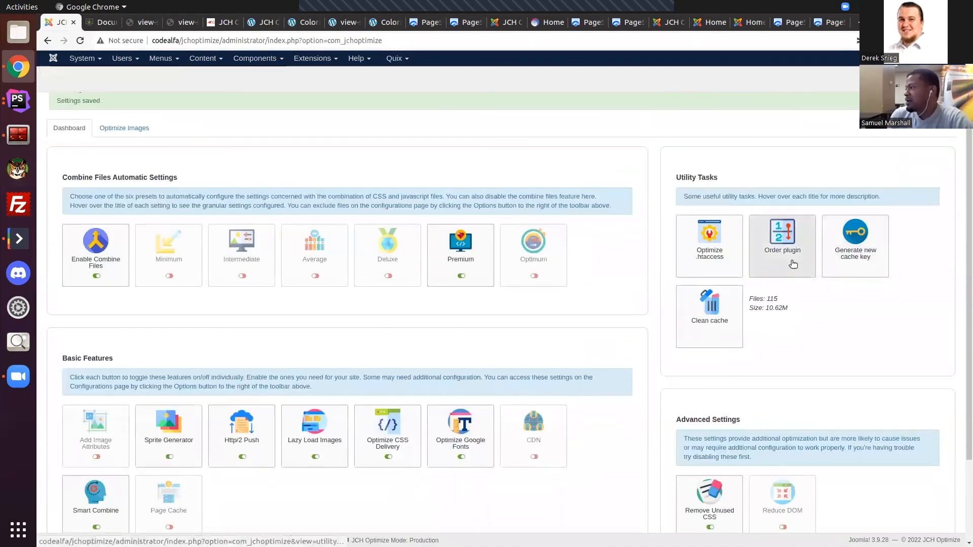
scroll(792, 264, up, 2)
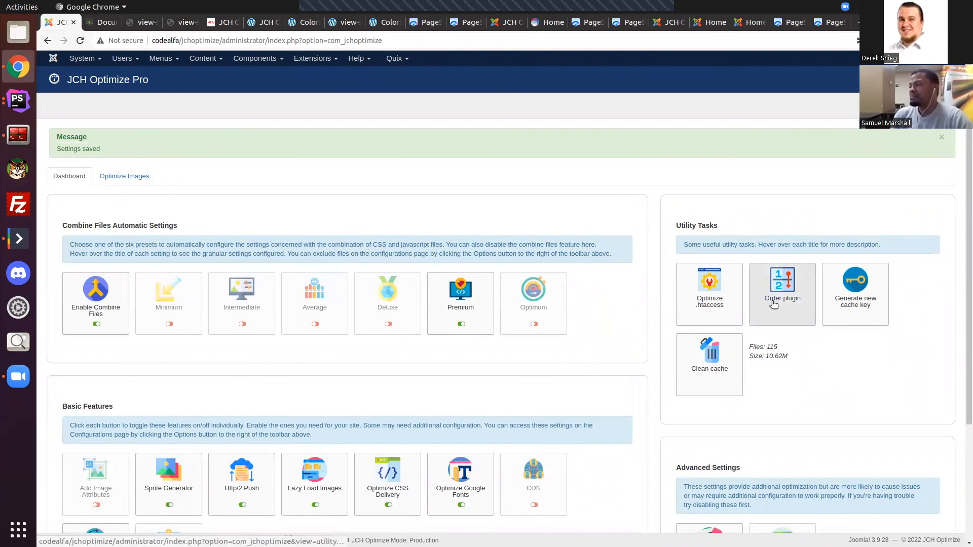
mouse_move(773, 304)
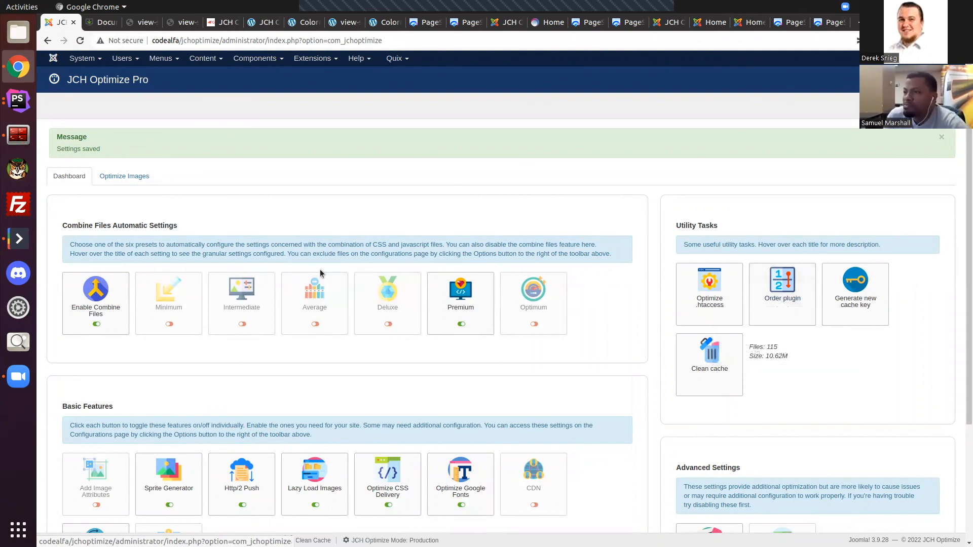
scroll(332, 266, down, 5)
scroll(479, 415, up, 4)
scroll(476, 412, up, 1)
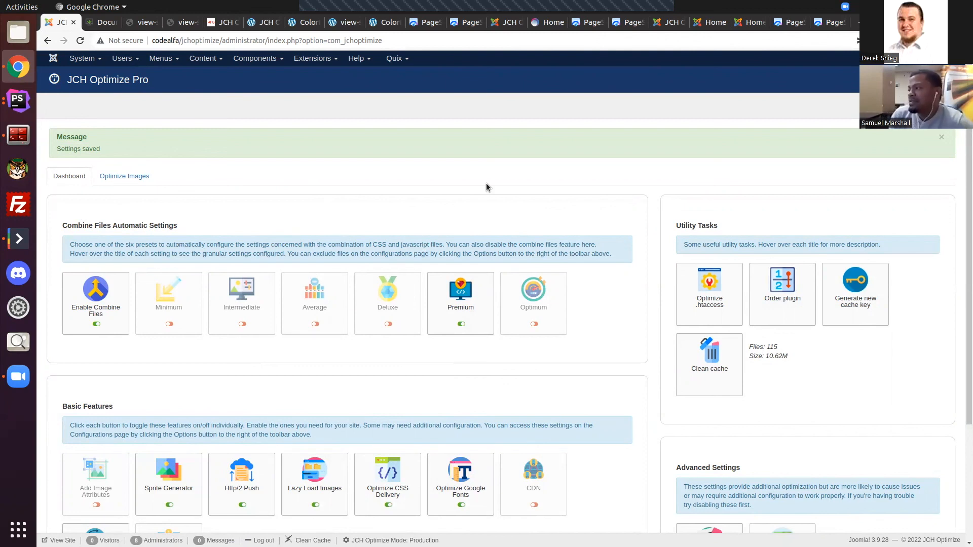
click(782, 293)
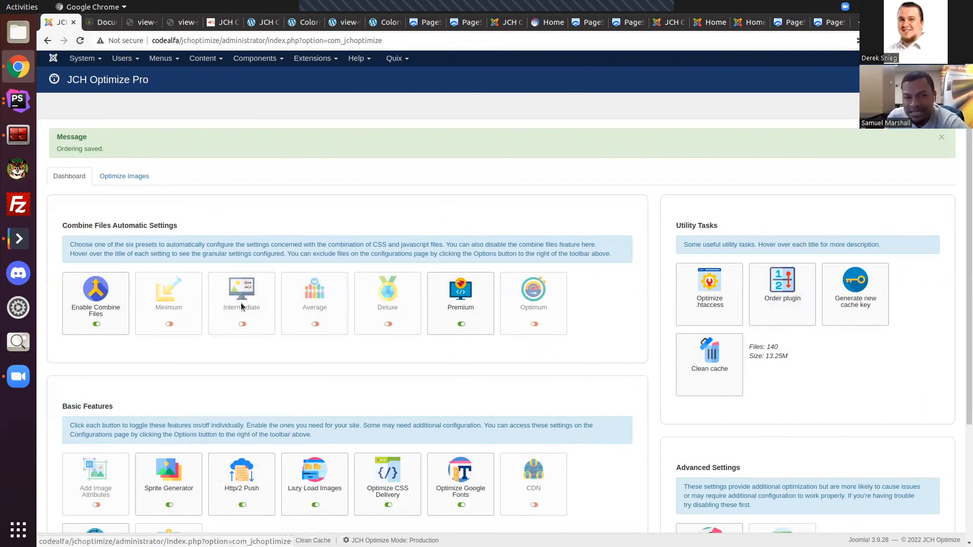
Step: Review the Generate new cache key and Clean cache utility tasks on the Joomla dashboard
mouse_move(868, 309)
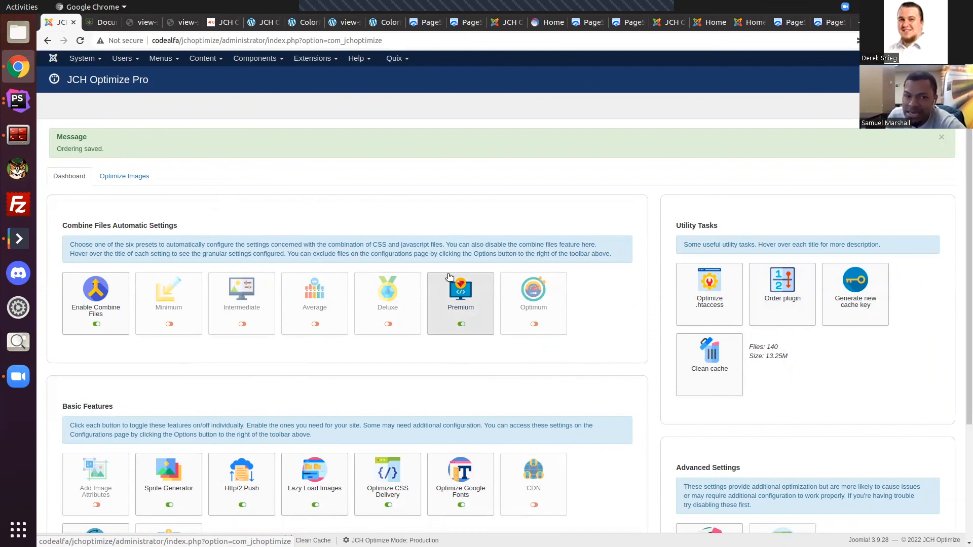
click(103, 25)
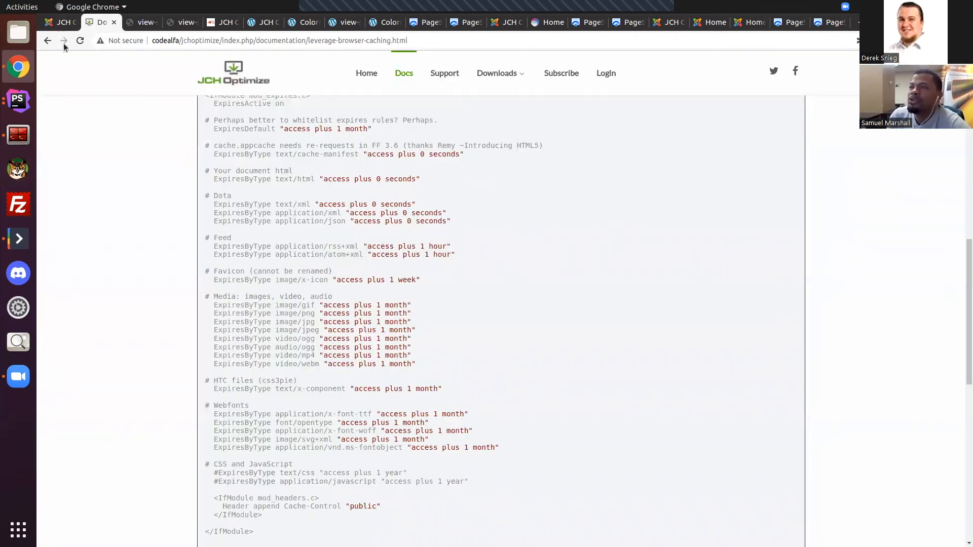
click(63, 25)
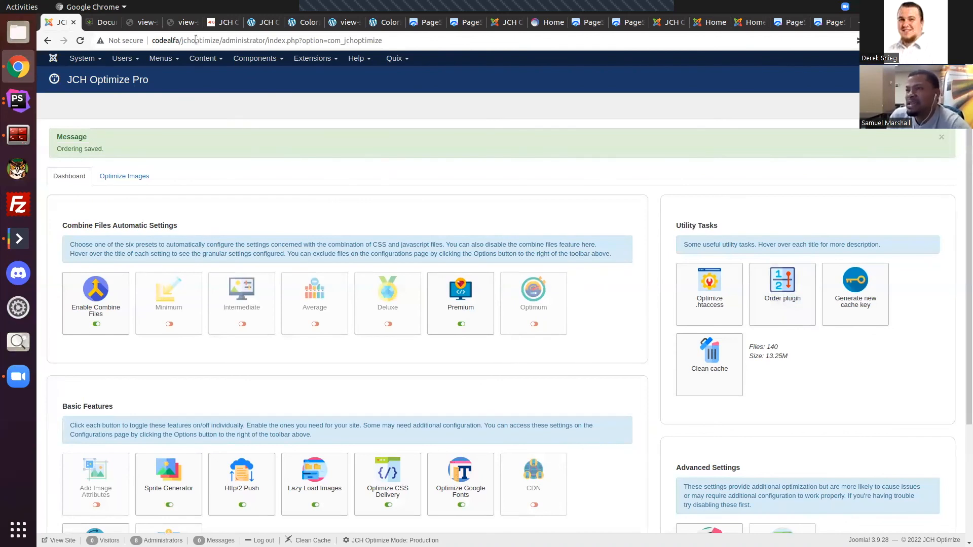
mouse_move(706, 370)
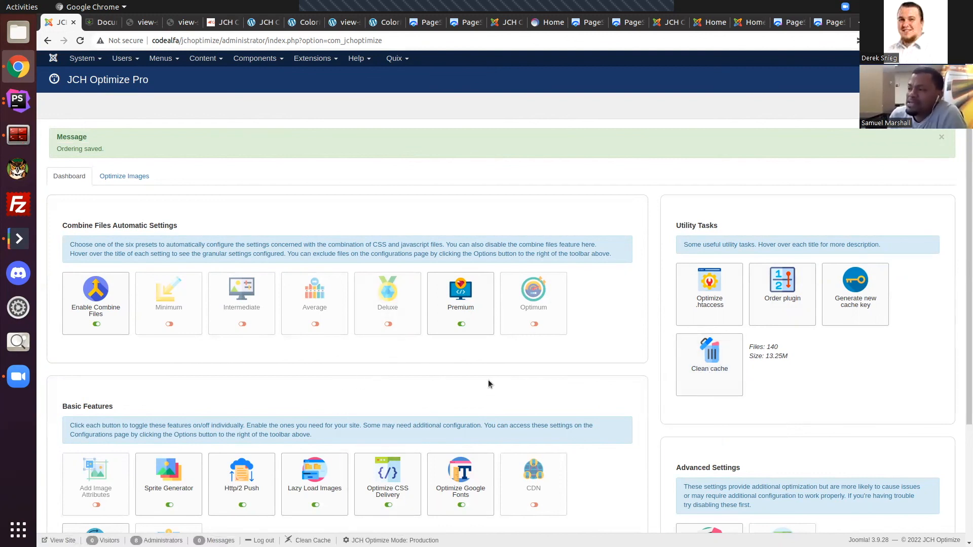
scroll(457, 327, down, 3)
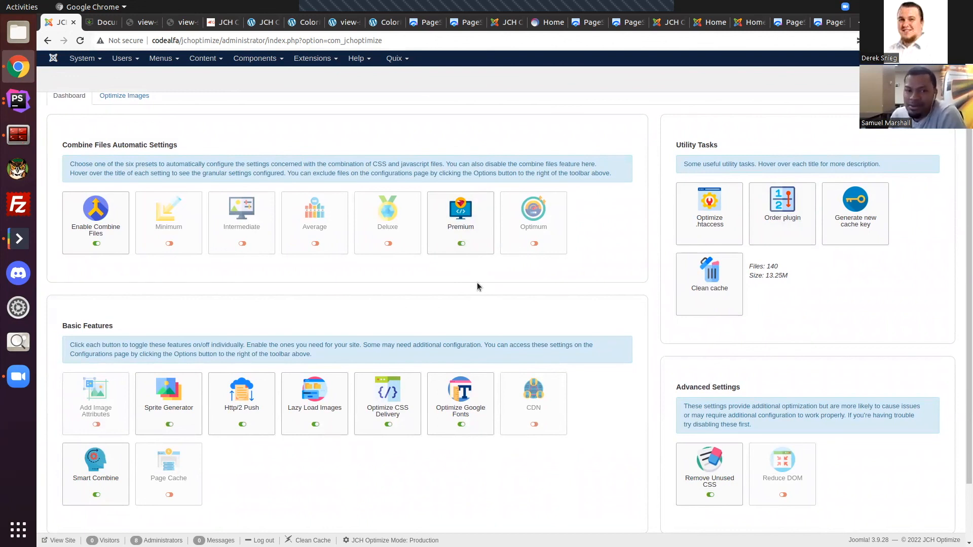
scroll(470, 336, up, 3)
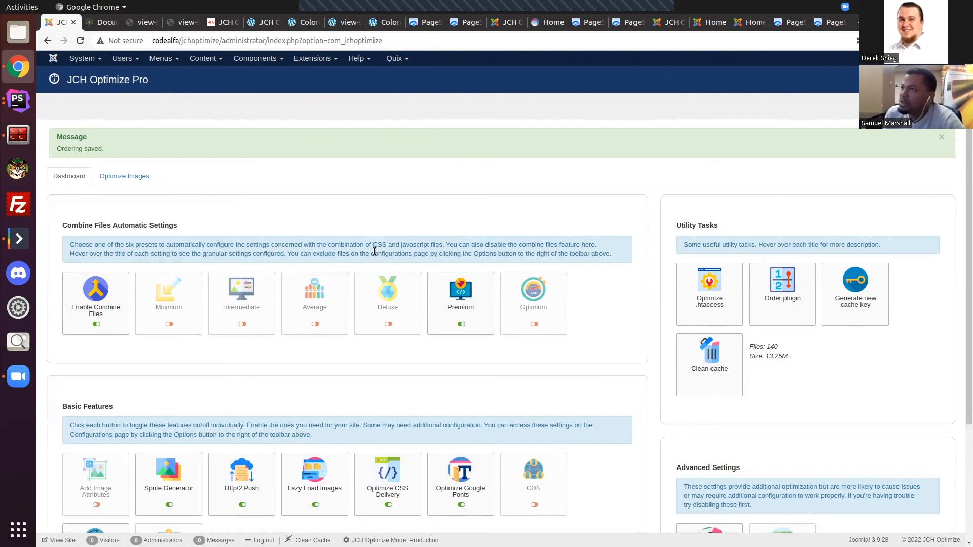
scroll(400, 350, down, 3)
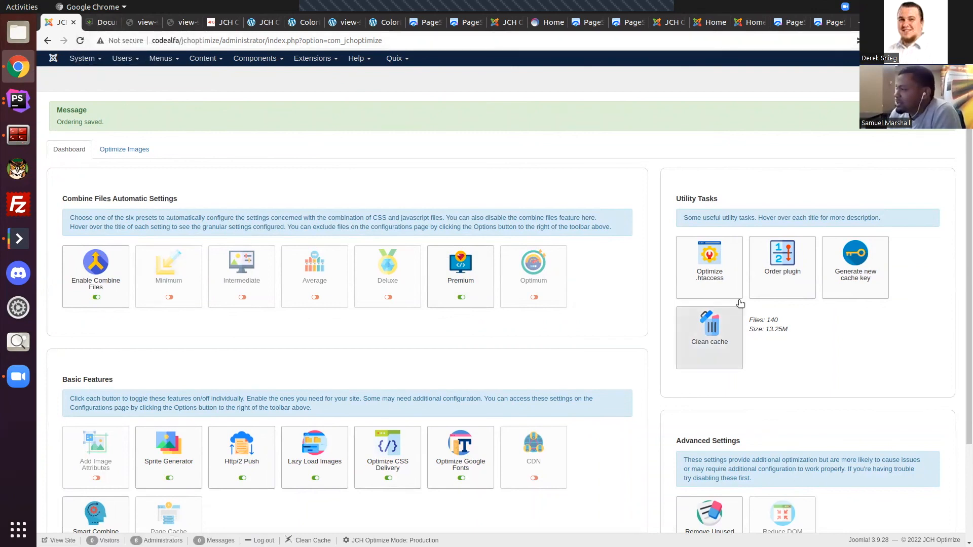
scroll(745, 311, down, 1)
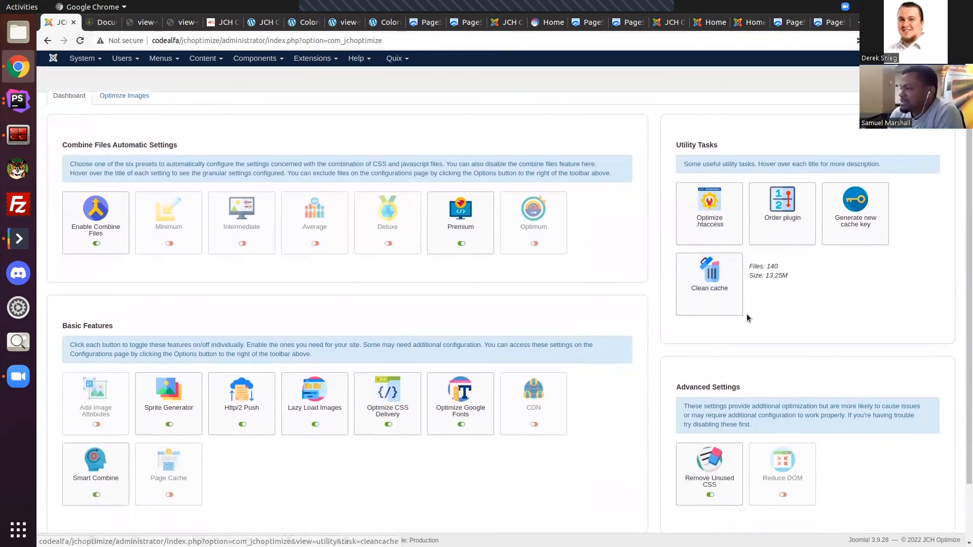
mouse_move(707, 290)
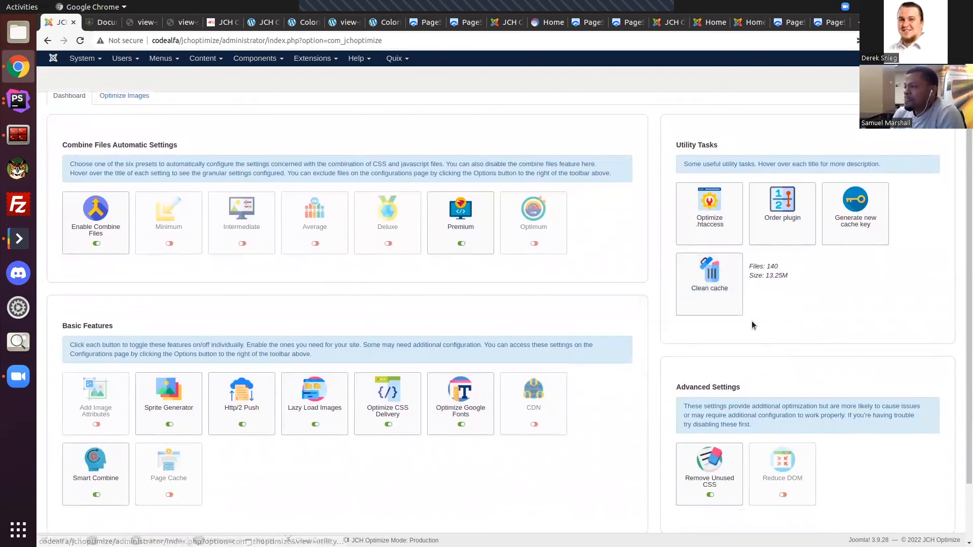
click(690, 279)
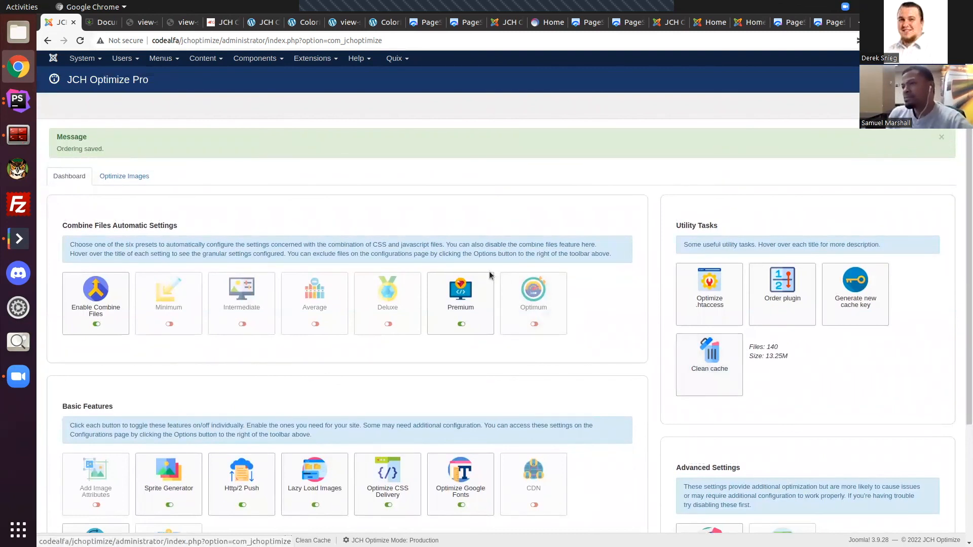
Step: Open the Optimize Images page and review its utility settings and its automatic and manual image optimization options
click(149, 178)
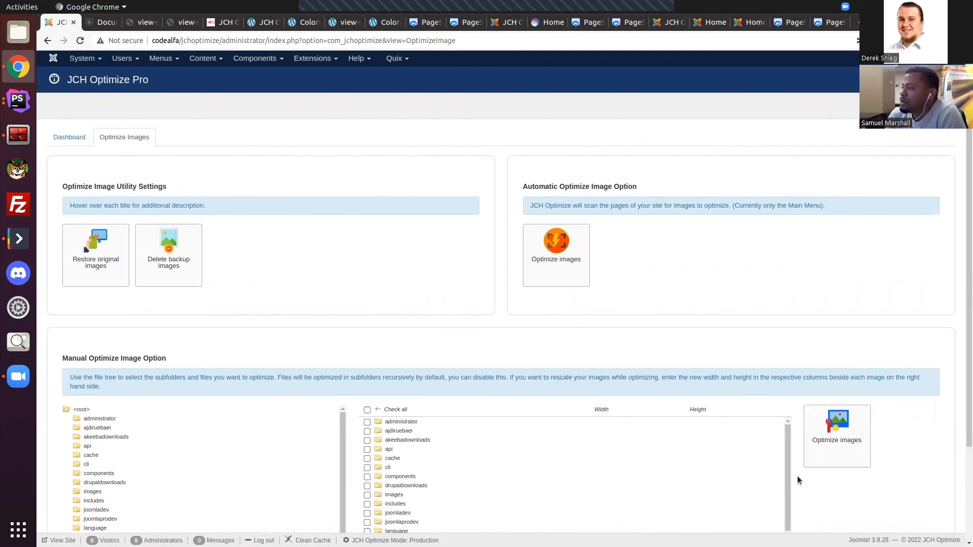
scroll(929, 476, down, 3)
scroll(928, 478, up, 3)
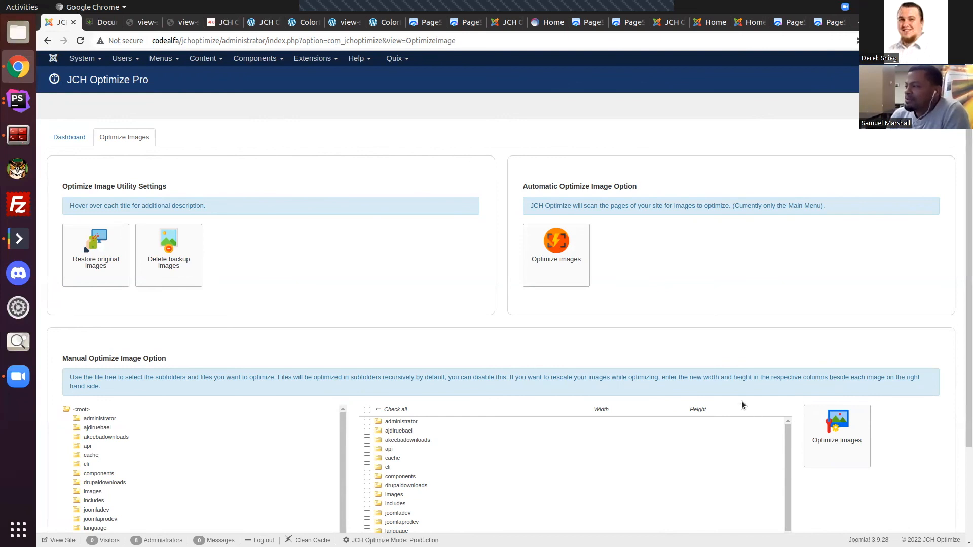
scroll(740, 403, down, 3)
scroll(740, 399, up, 3)
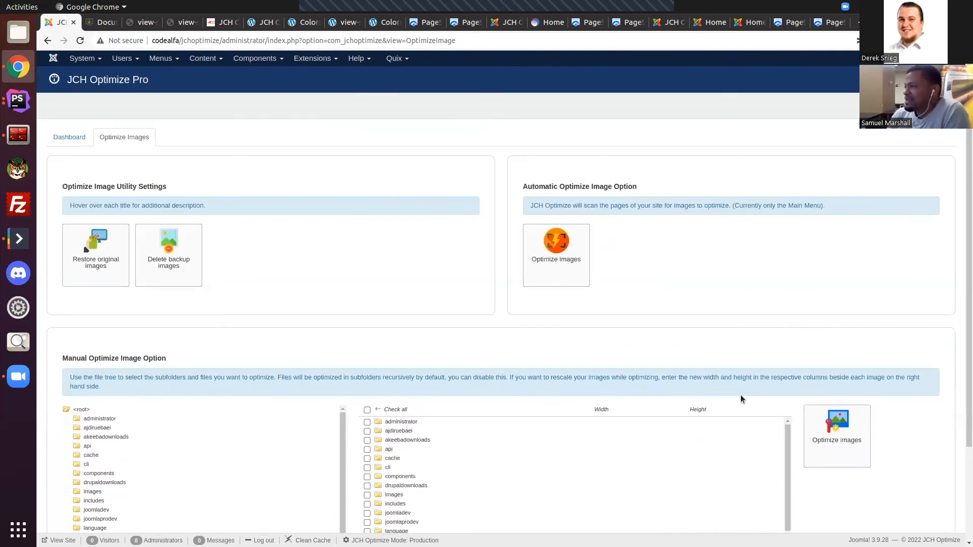
scroll(122, 186, down, 3)
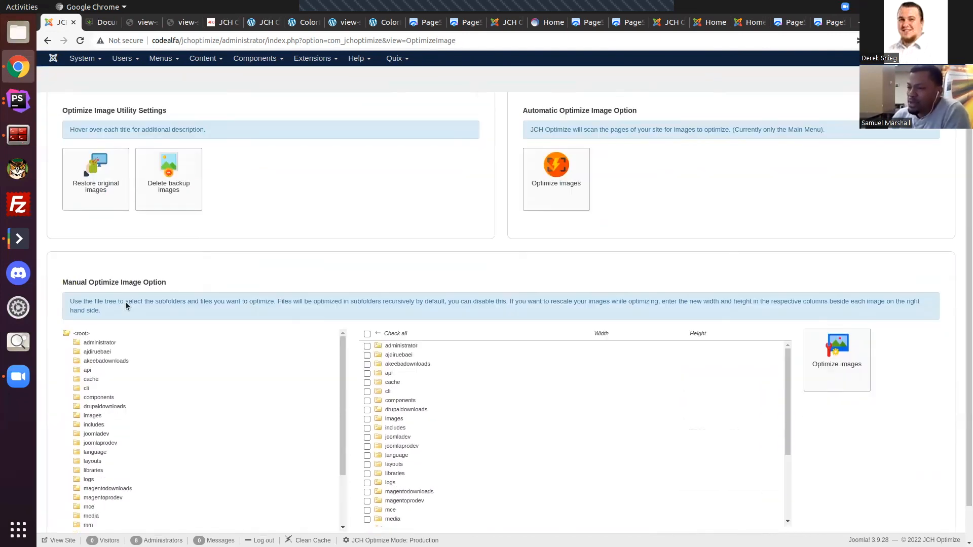
scroll(152, 185, up, 3)
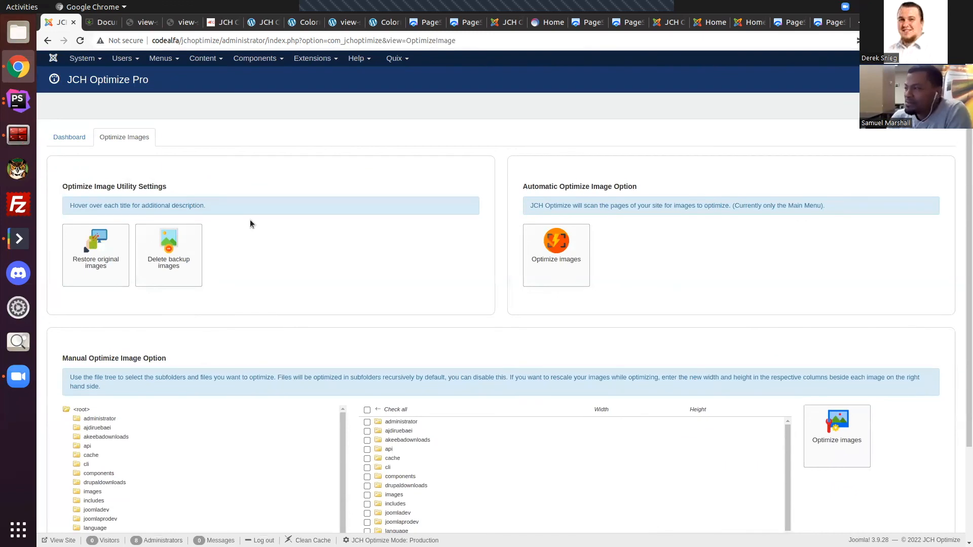
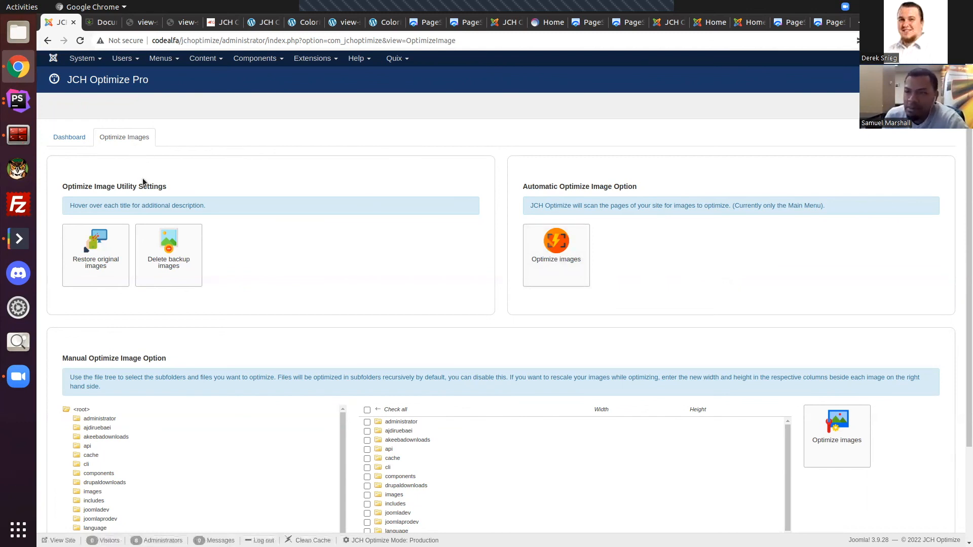
Step: Review the Delete backup images and Restore original images utilities on the Optimize Images page
scroll(400, 217, down, 3)
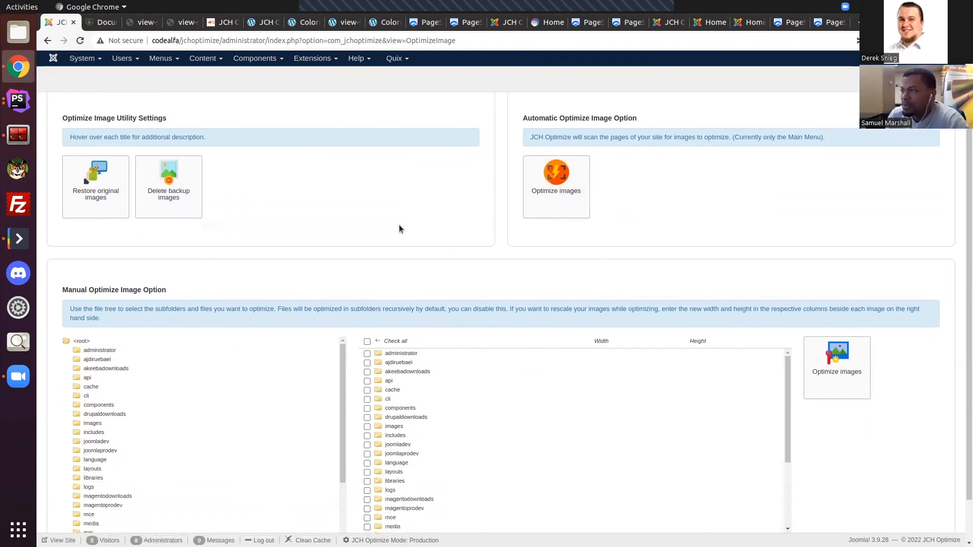
scroll(365, 214, up, 2)
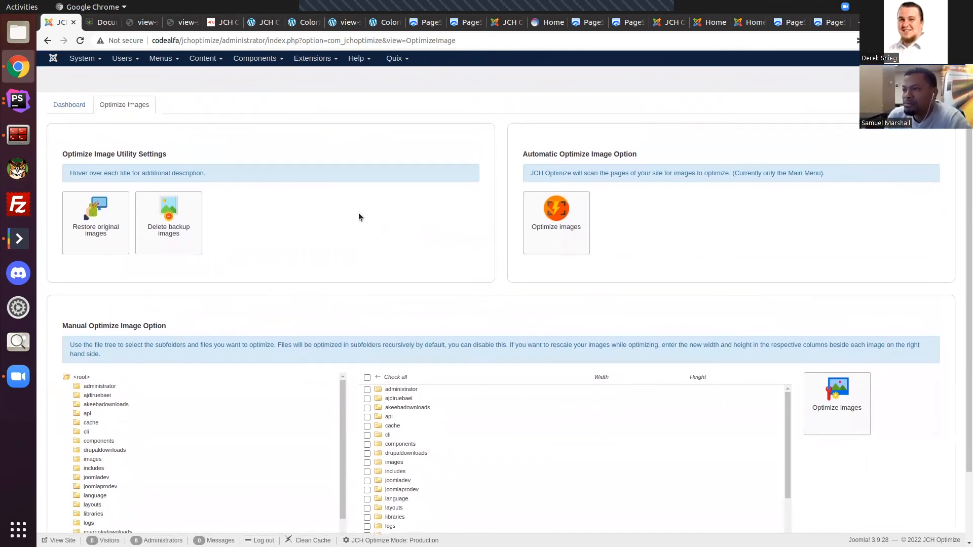
scroll(355, 192, up, 1)
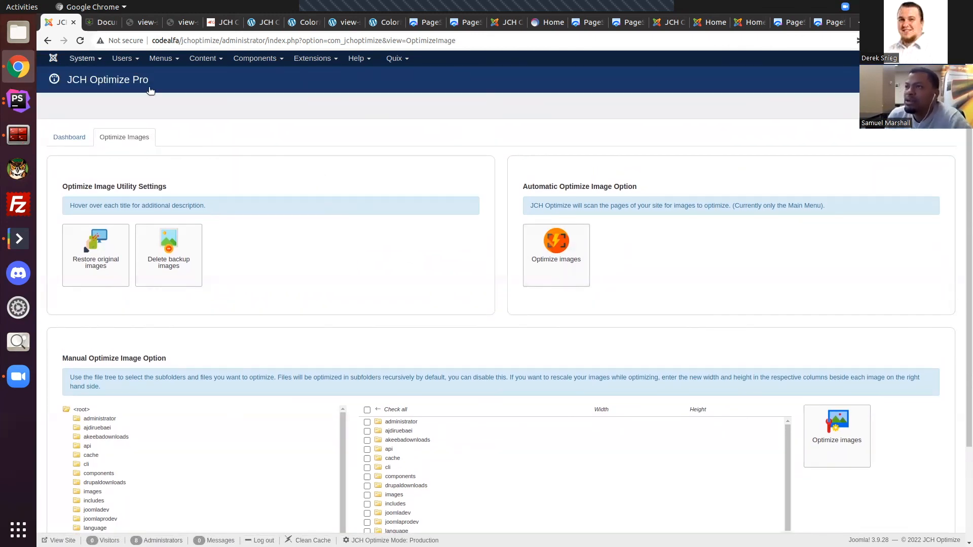
click(102, 22)
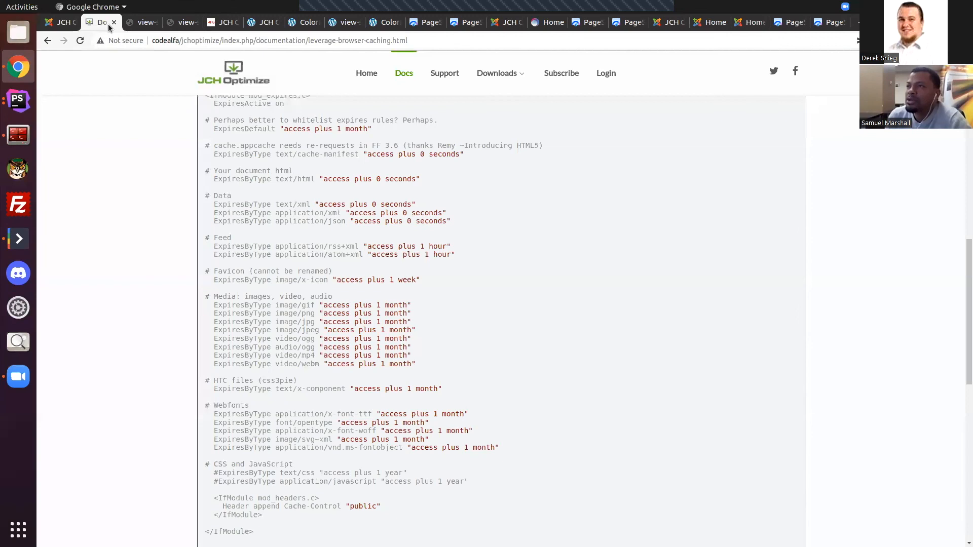
click(63, 23)
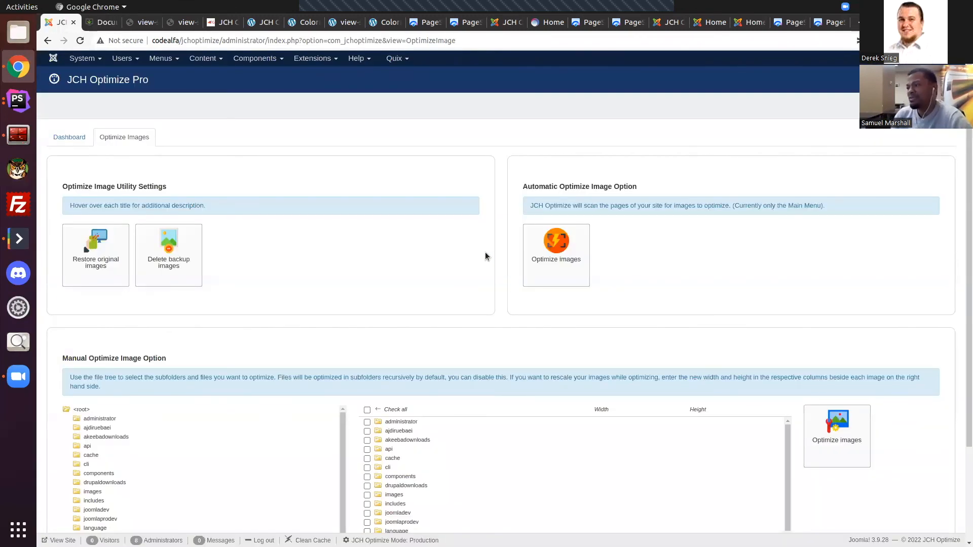
mouse_move(169, 264)
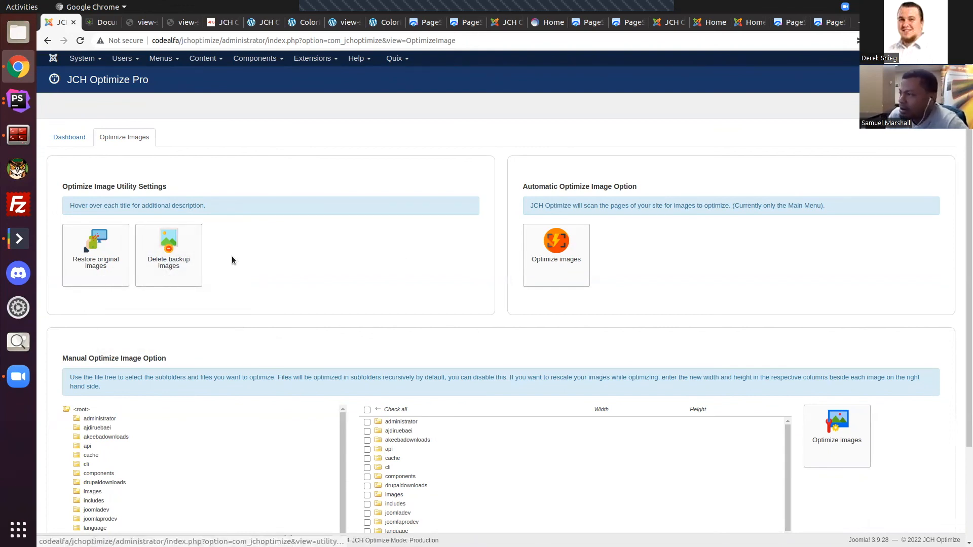
mouse_move(88, 261)
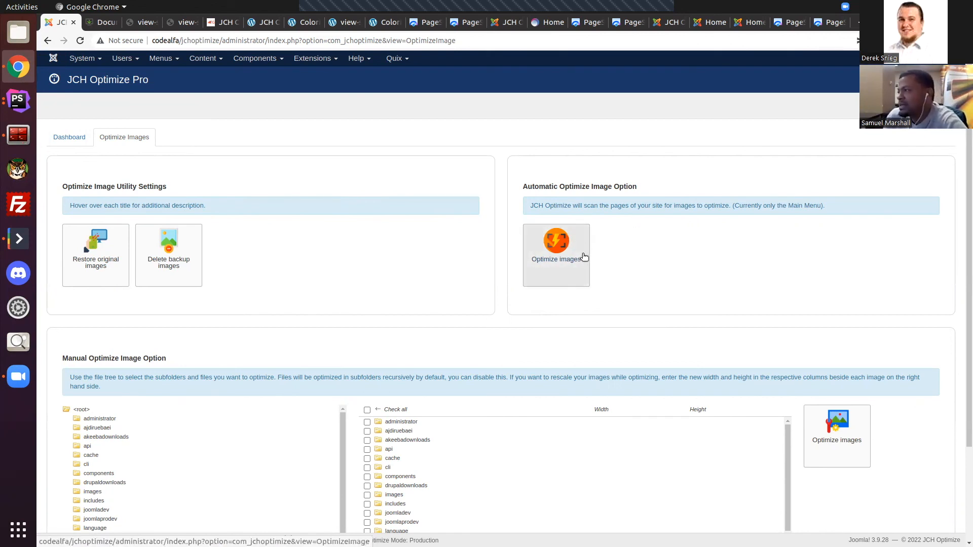
Step: Open the images folder in the manual optimization file tree and browse its subfolders and image files
scroll(682, 246, down, 2)
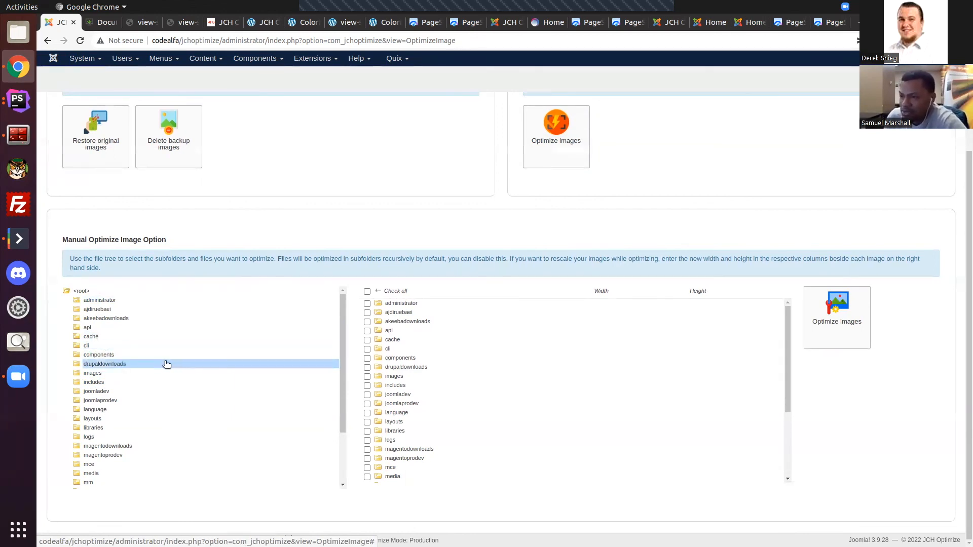
scroll(378, 344, down, 1)
scroll(306, 338, up, 3)
scroll(353, 300, down, 3)
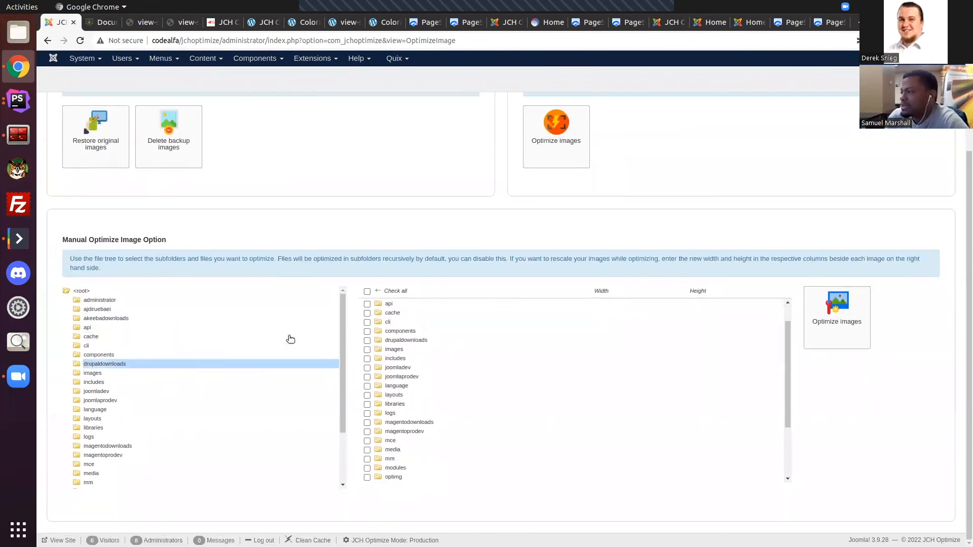
click(94, 376)
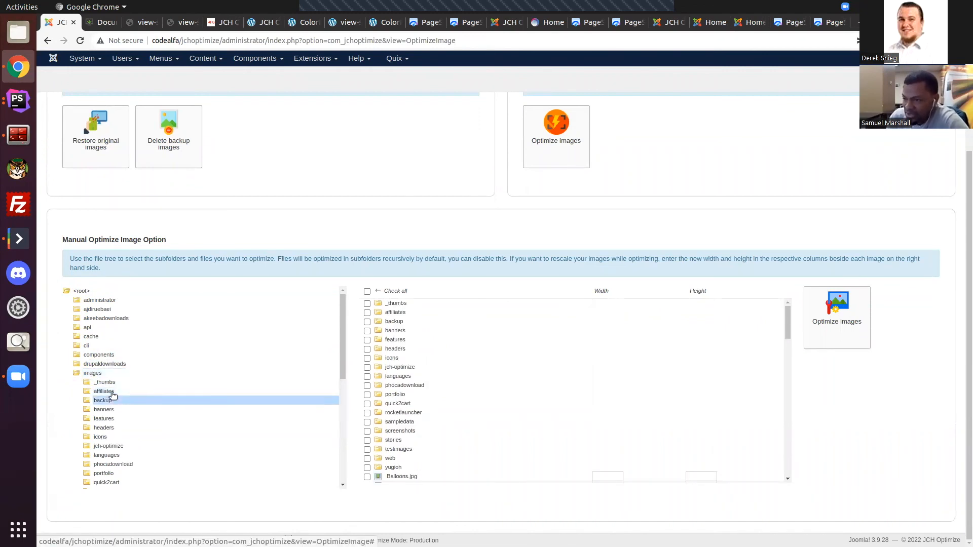
scroll(596, 378, down, 2)
scroll(593, 375, up, 3)
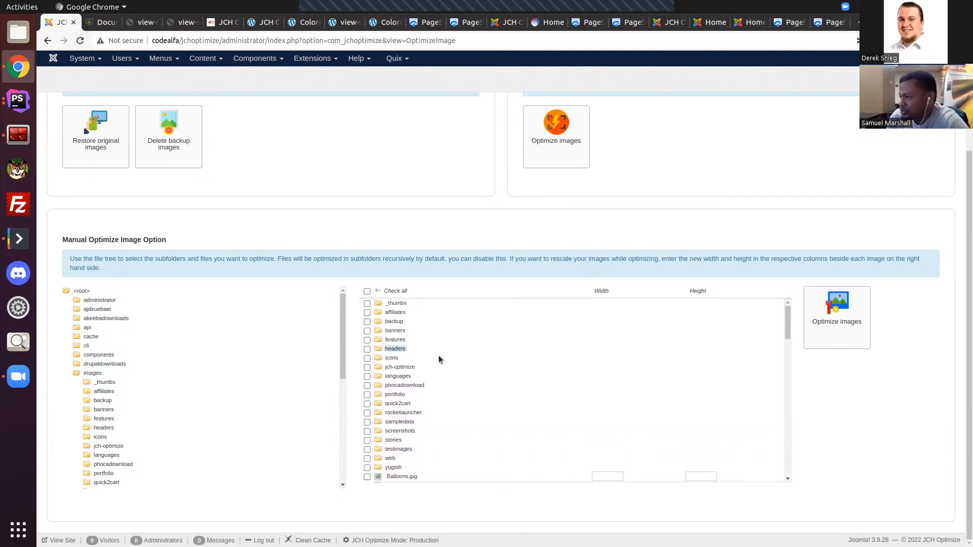
scroll(420, 334, down, 4)
scroll(394, 401, down, 8)
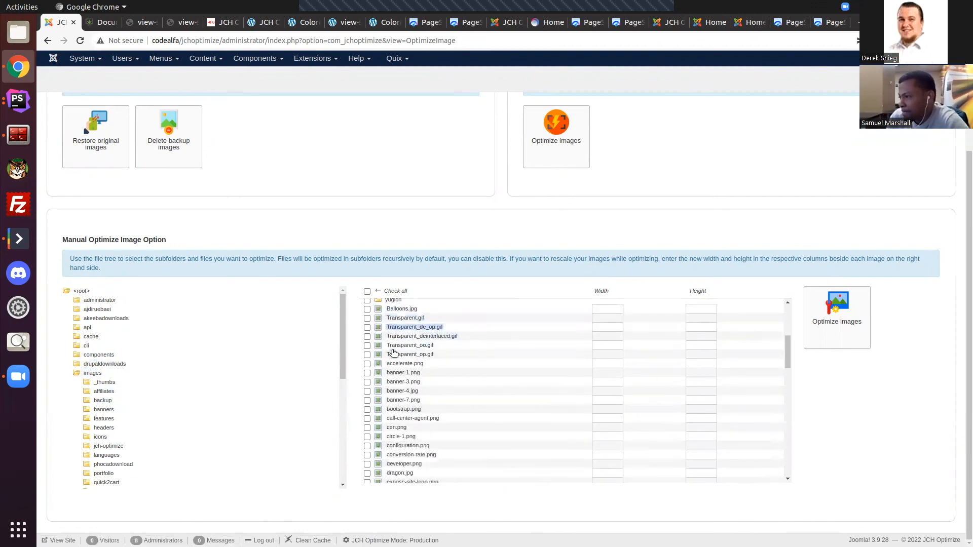
scroll(394, 402, up, 10)
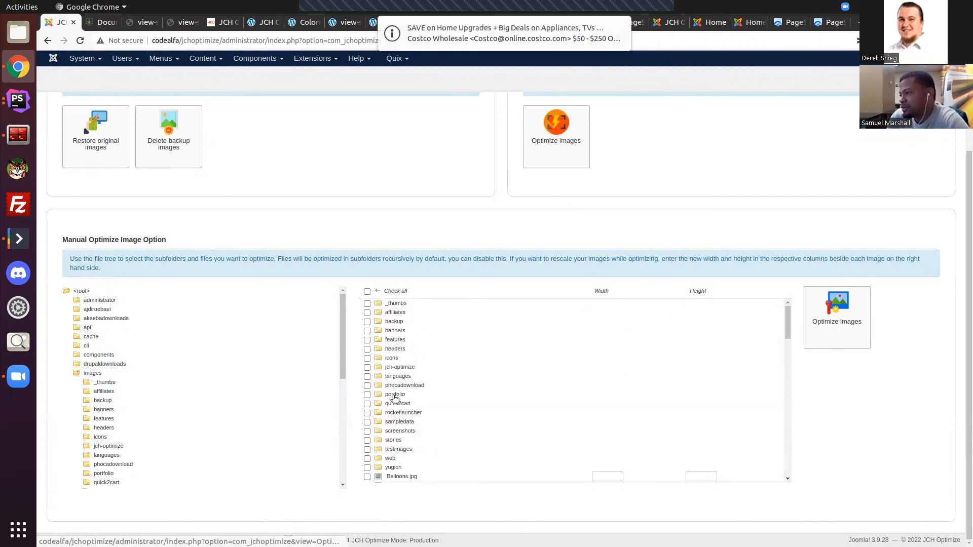
Step: Select Balloons.jpg, Transparent.gif and Transparent_de_op.gif for manual optimization
scroll(378, 388, down, 4)
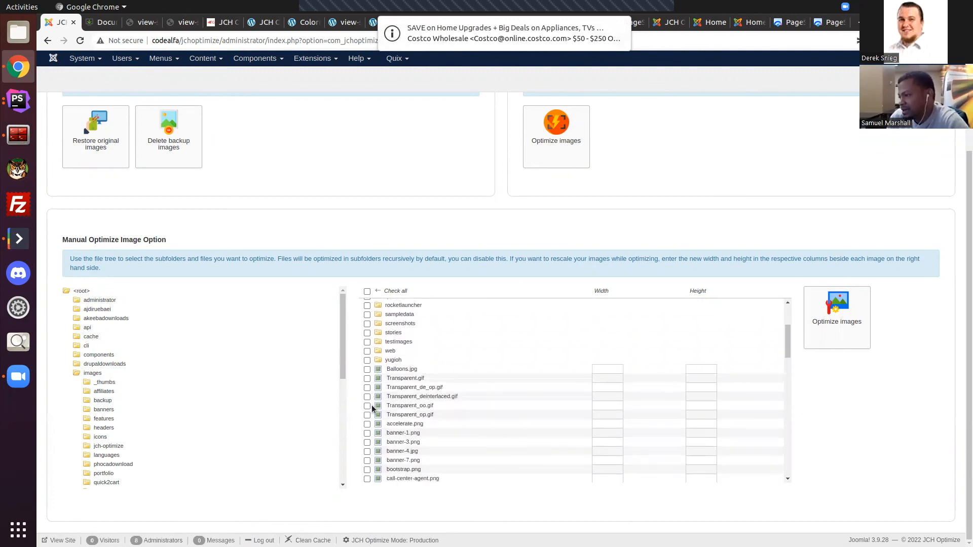
click(367, 370)
click(367, 379)
click(366, 388)
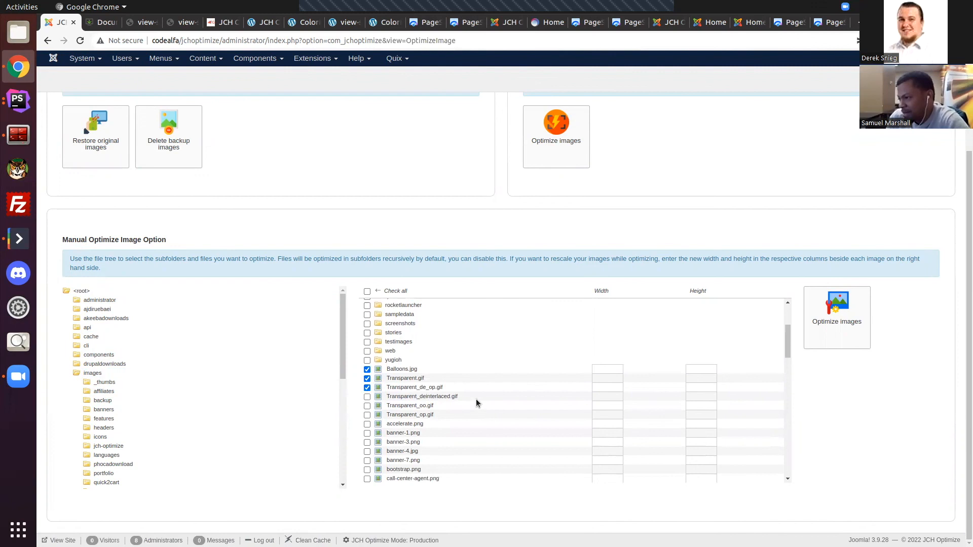
Step: Set the rescale width and height of Balloons.jpg to 45 each
click(617, 368)
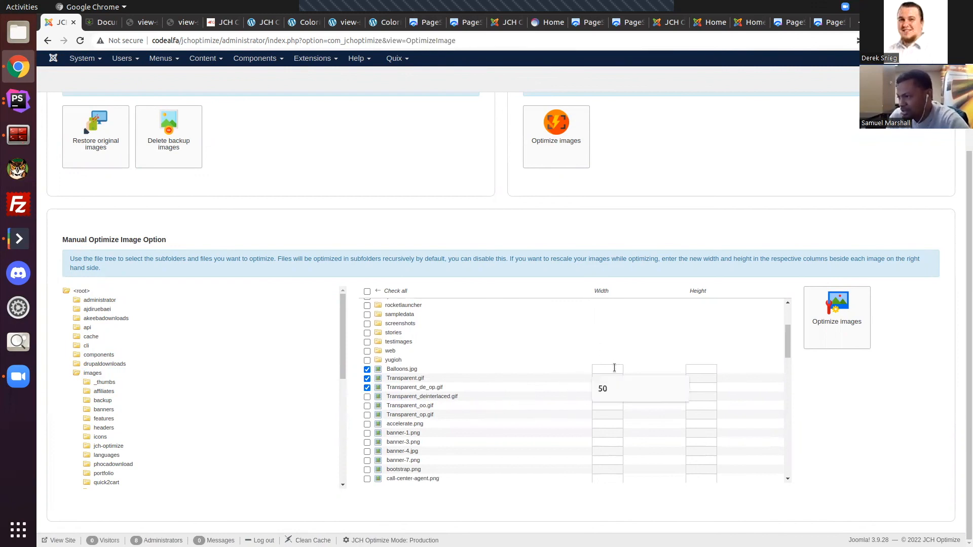
text(45)
click(696, 367)
text(45)
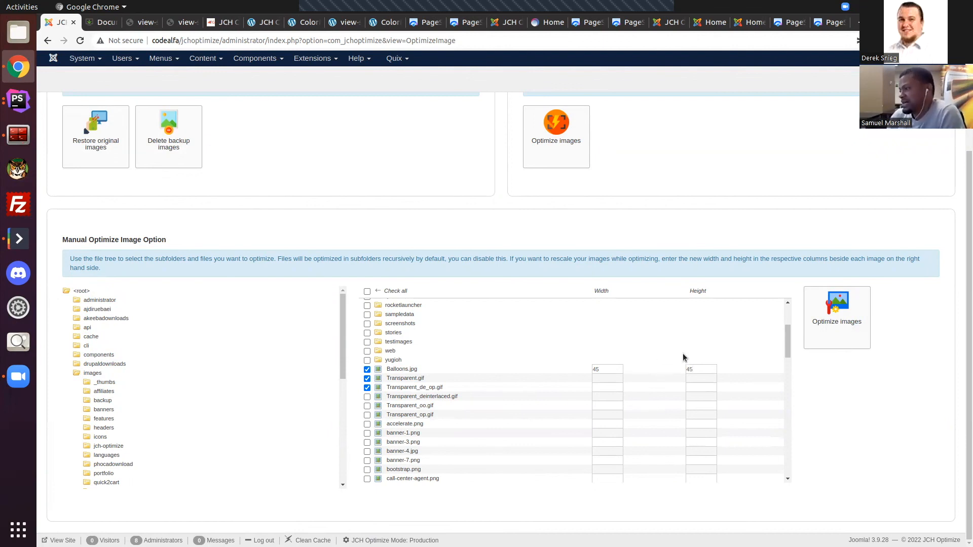
scroll(780, 402, up, 3)
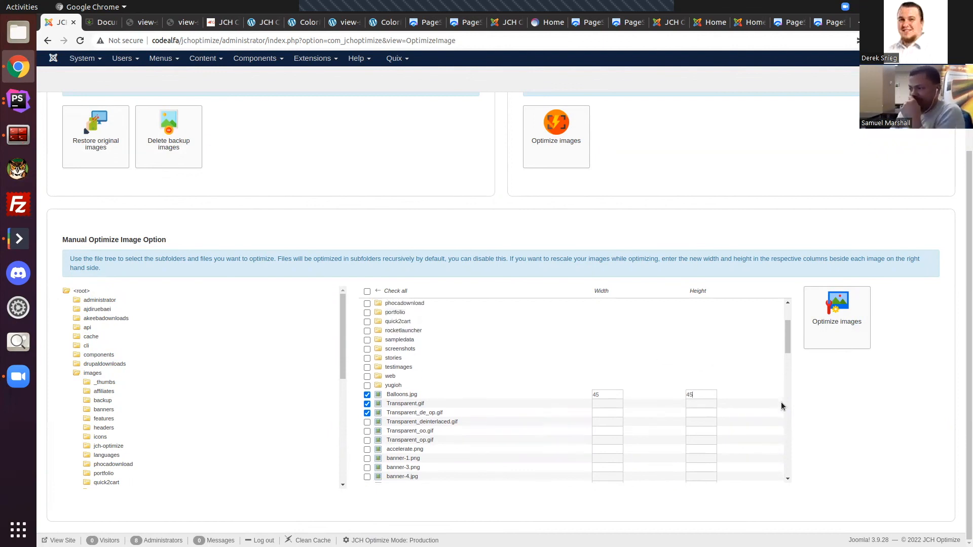
scroll(673, 321, up, 3)
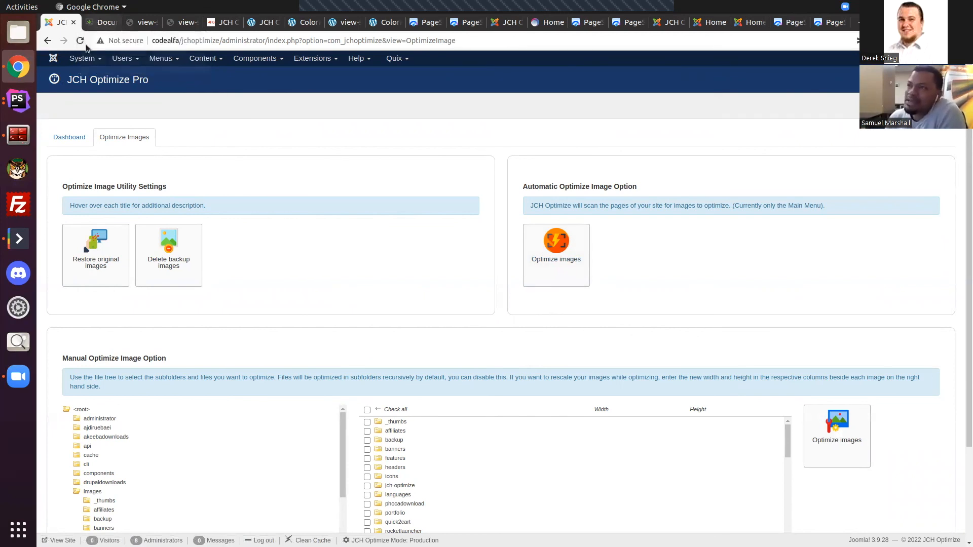
Step: Open the JCH Optimize options and look through the CSS settings
click(99, 23)
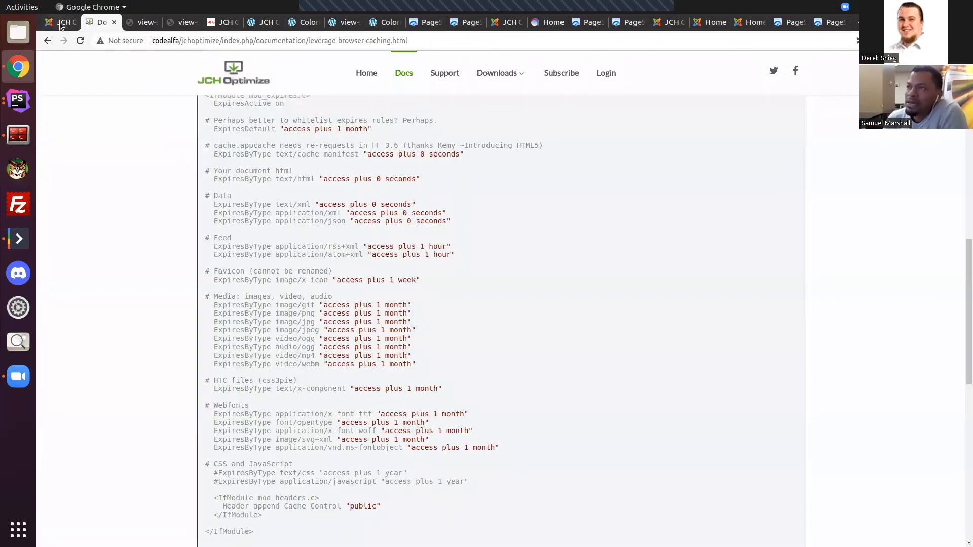
click(76, 22)
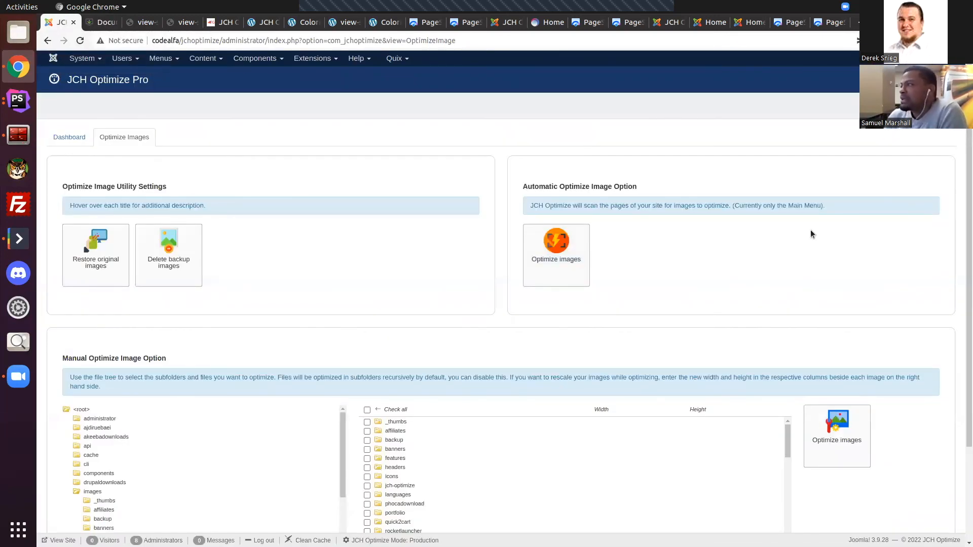
click(933, 106)
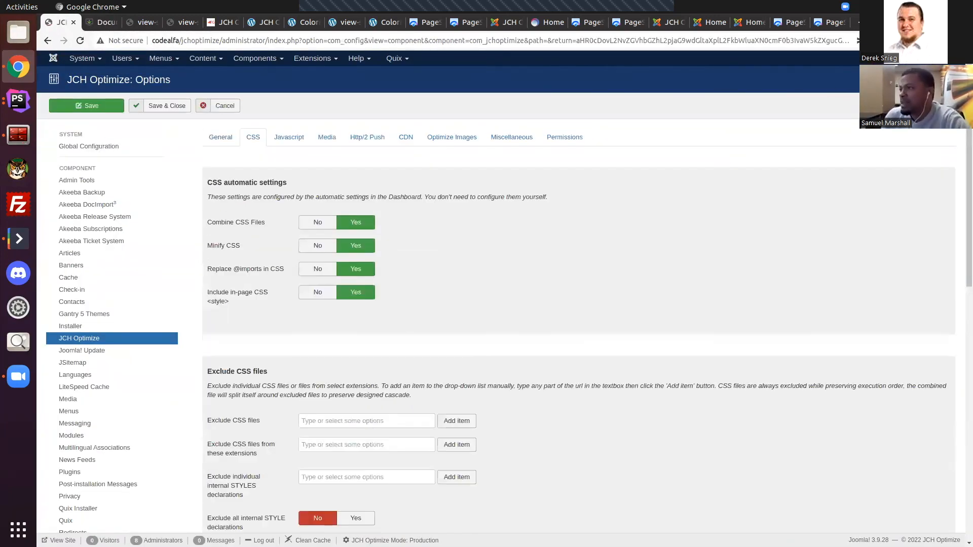
scroll(497, 245, down, 5)
scroll(497, 245, down, 12)
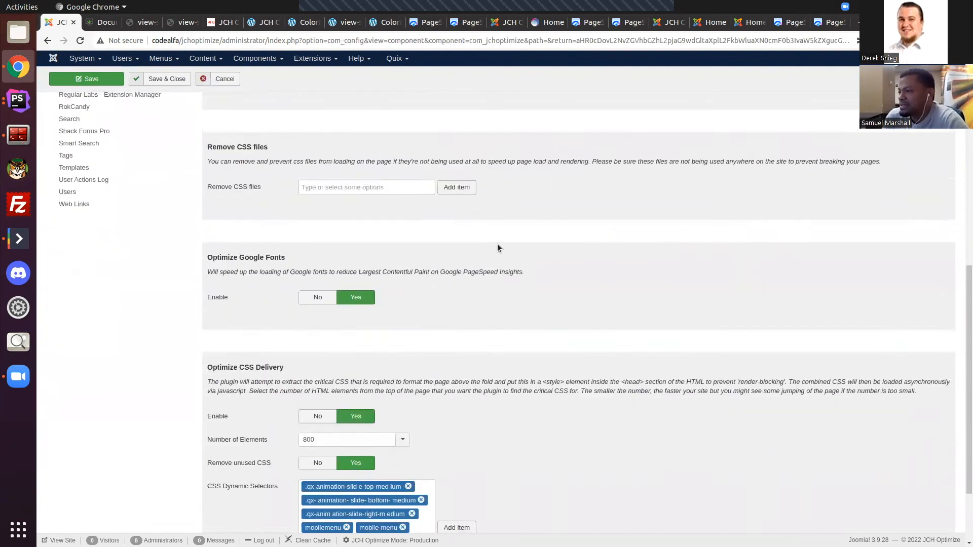
scroll(497, 245, up, 15)
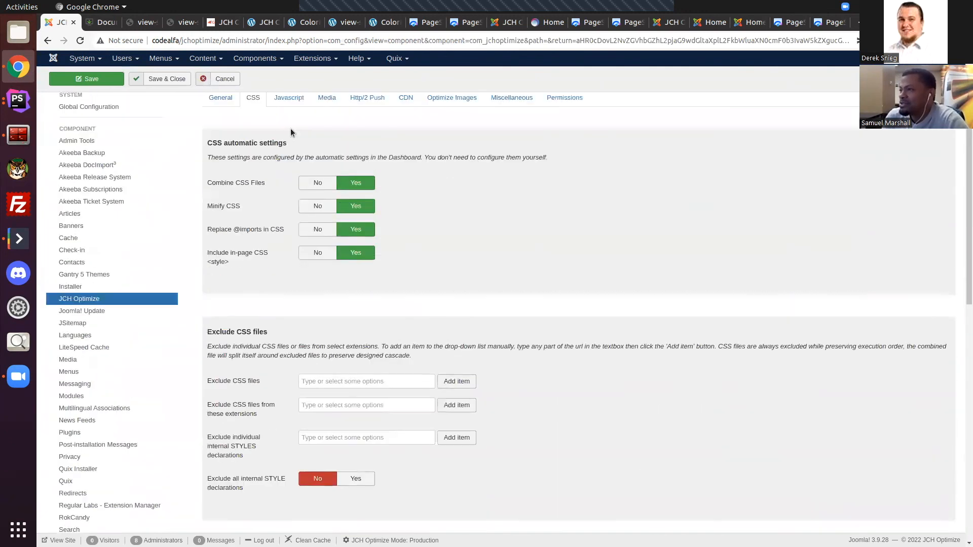
Step: Look through the Javascript settings, from the automatic settings to the file exclusion sections
click(288, 98)
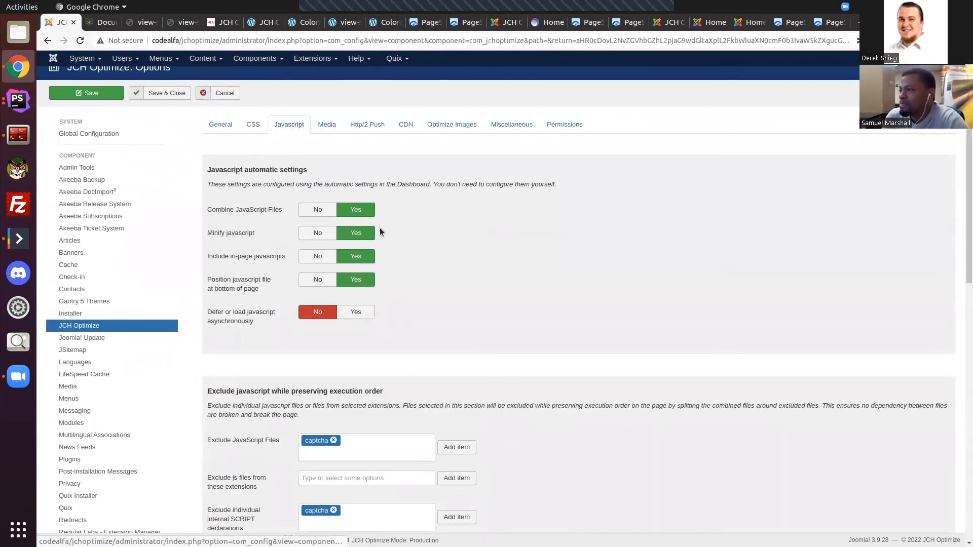
scroll(381, 276, down, 4)
scroll(389, 357, down, 10)
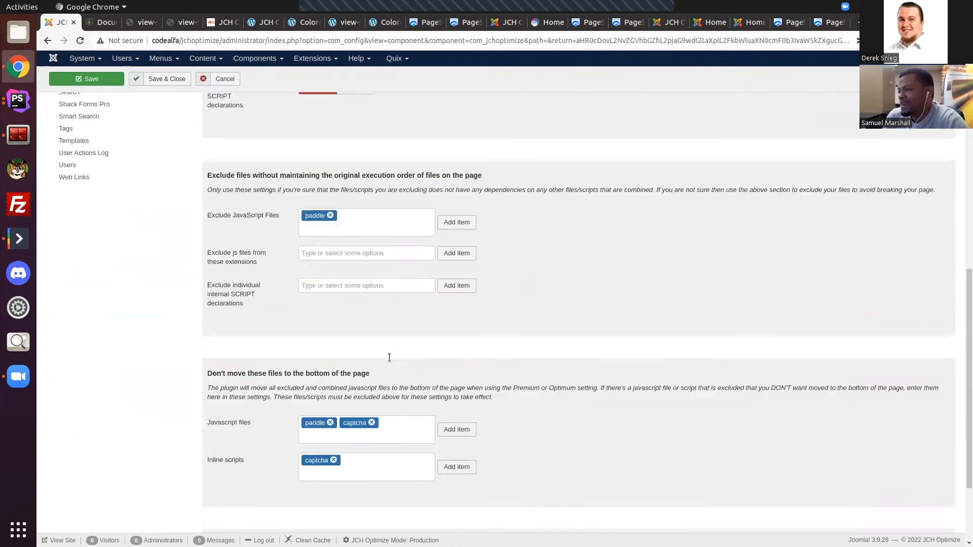
scroll(390, 358, up, 15)
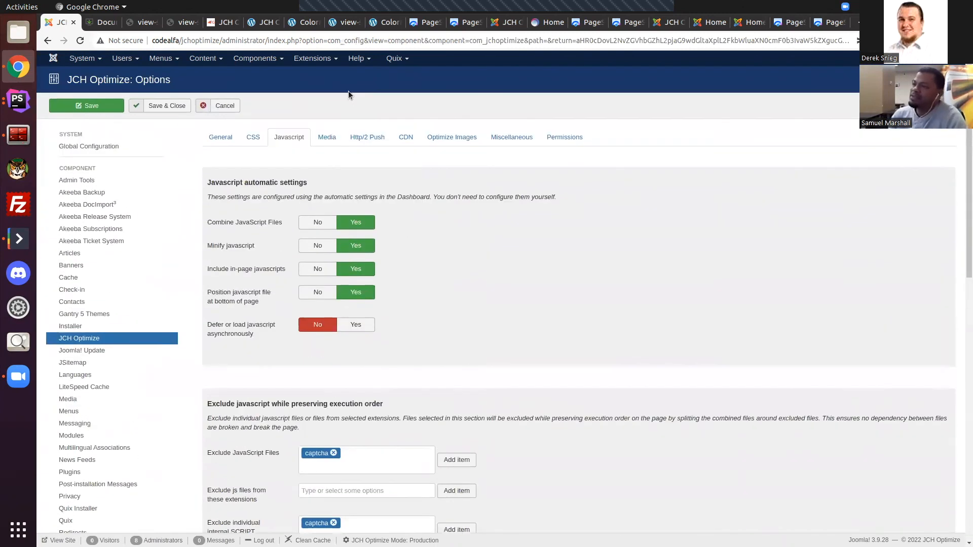
click(337, 143)
Step: Return to the CSS settings and view the files available for the Exclude CSS files option
click(253, 137)
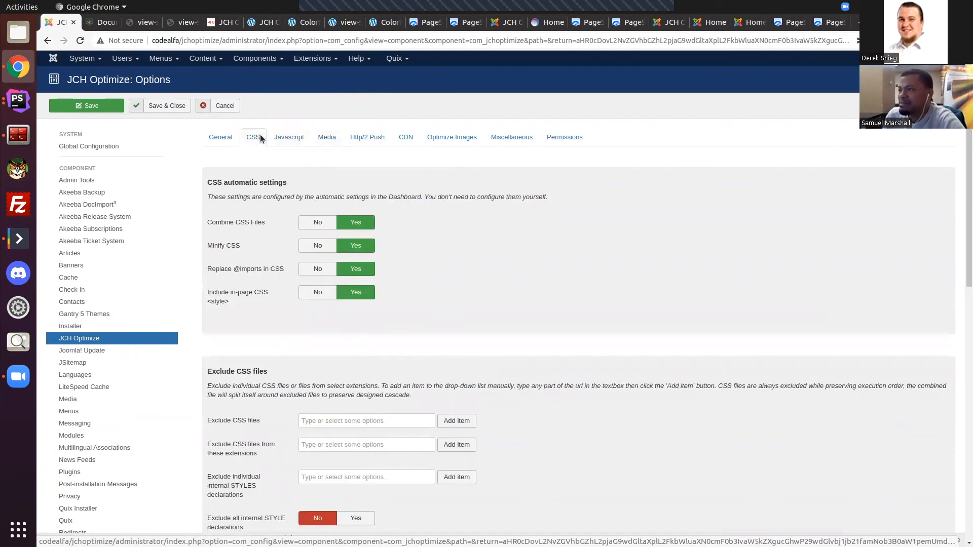
scroll(304, 216, down, 1)
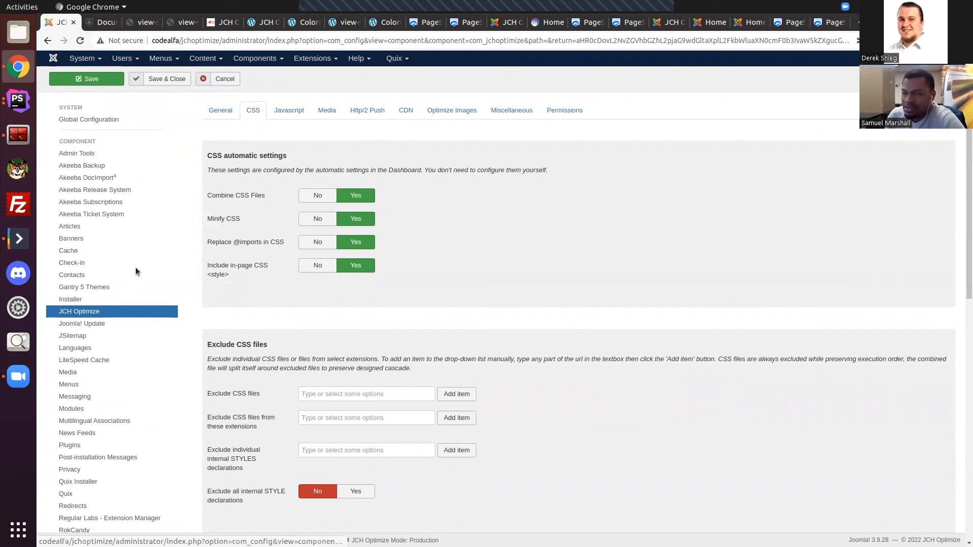
scroll(495, 298, down, 5)
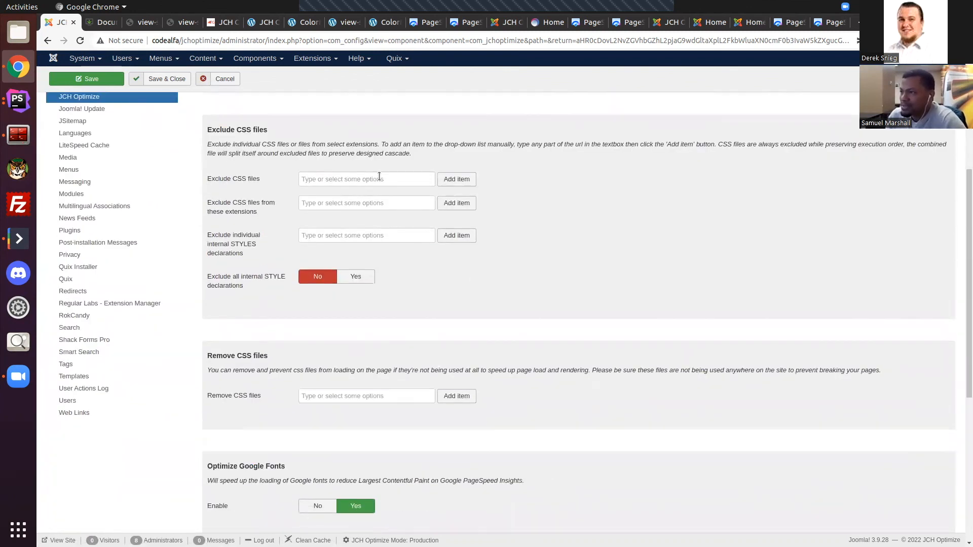
click(378, 179)
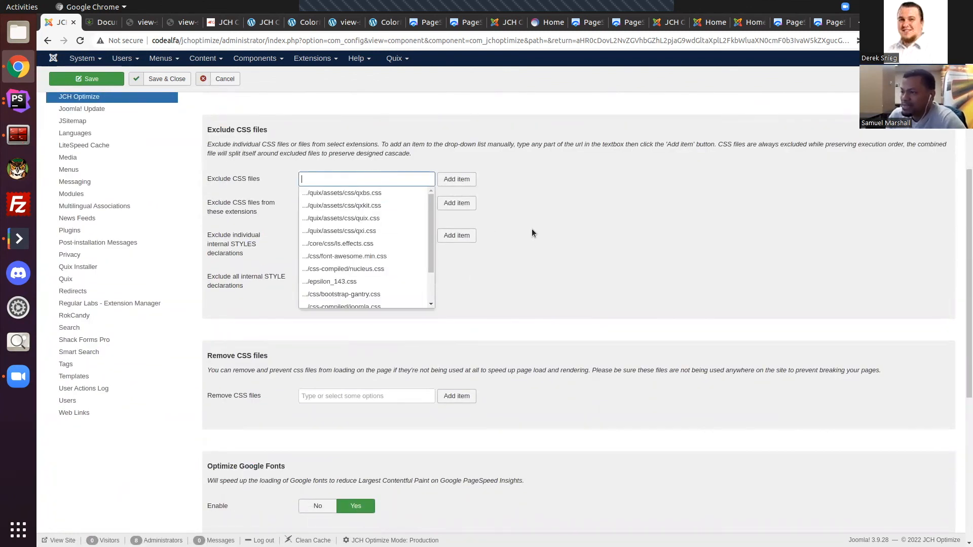
scroll(556, 254, down, 3)
click(552, 258)
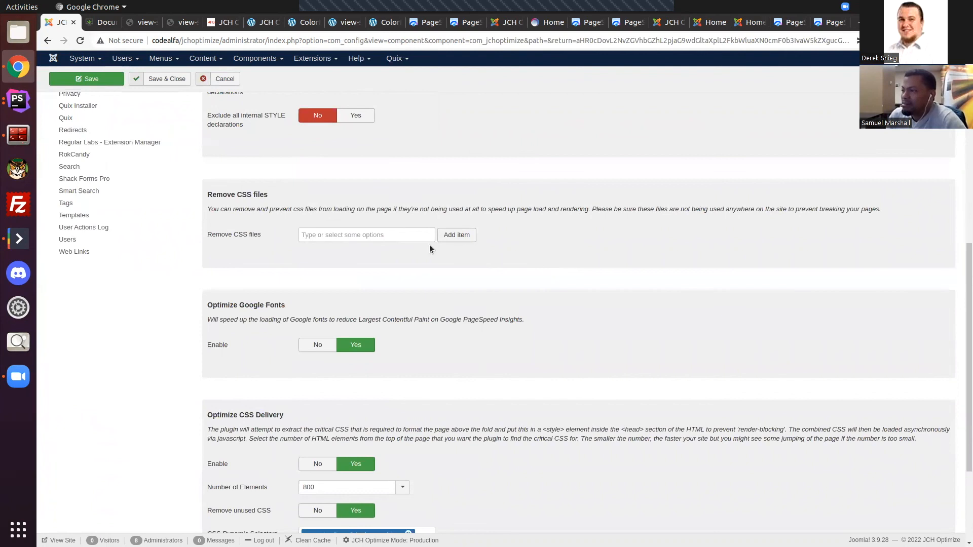
Step: View the files available for Remove CSS files and review the Google Fonts and CSS delivery settings
click(363, 234)
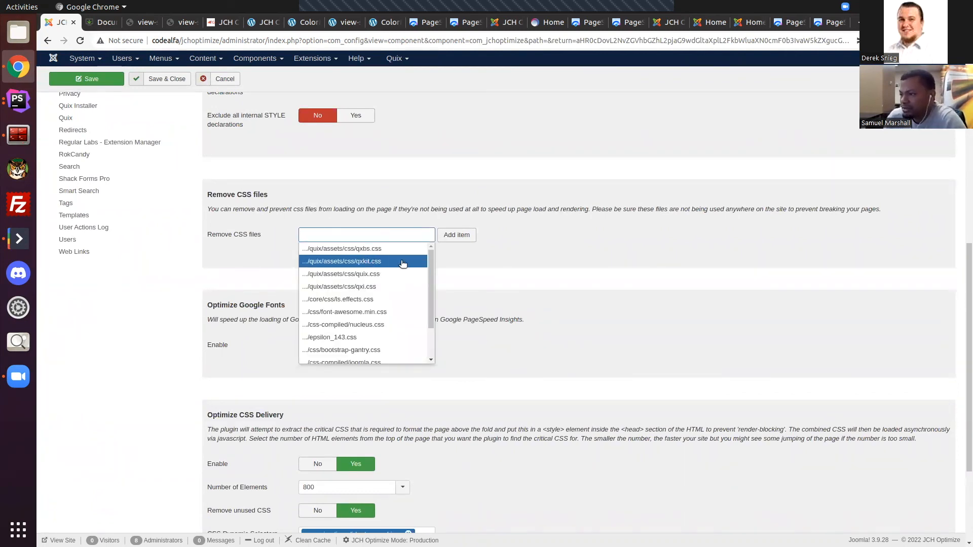
click(567, 251)
scroll(630, 260, down, 3)
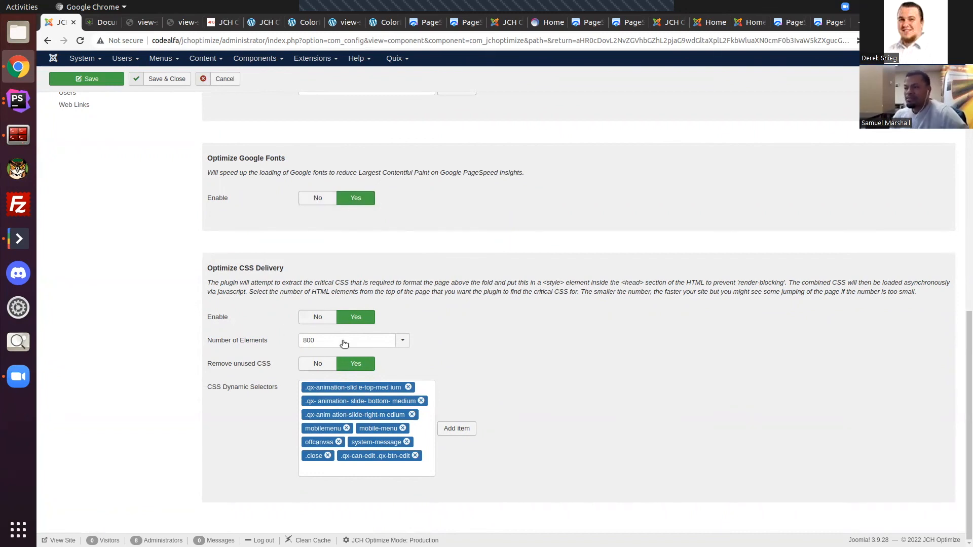
scroll(533, 350, up, 10)
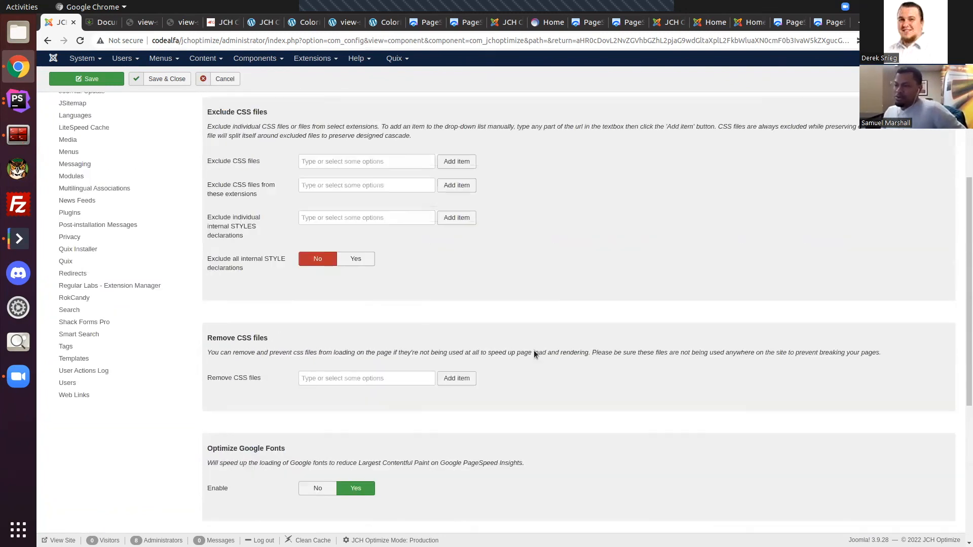
Step: Review the Javascript settings for excluding files with and without preserving execution order and for files not moved to the page bottom
click(288, 136)
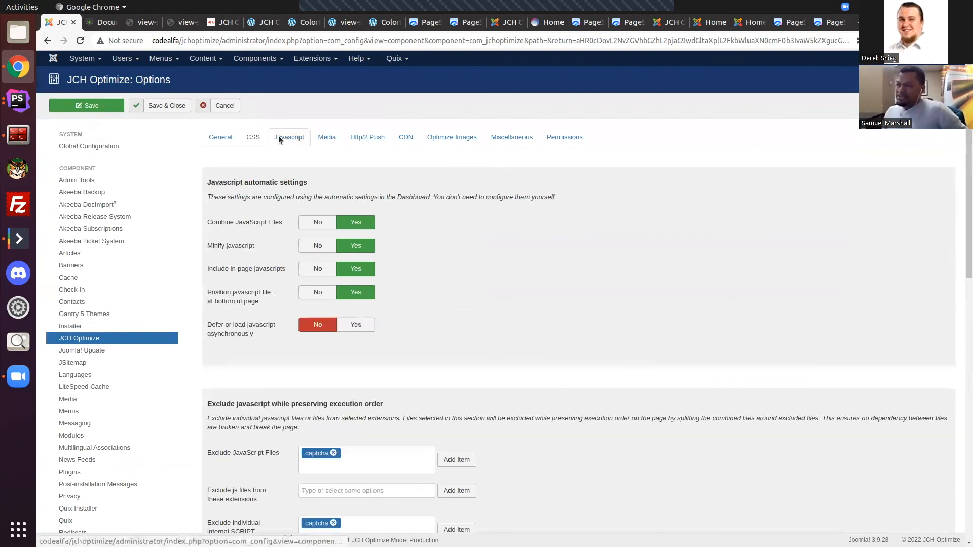
scroll(388, 202, down, 5)
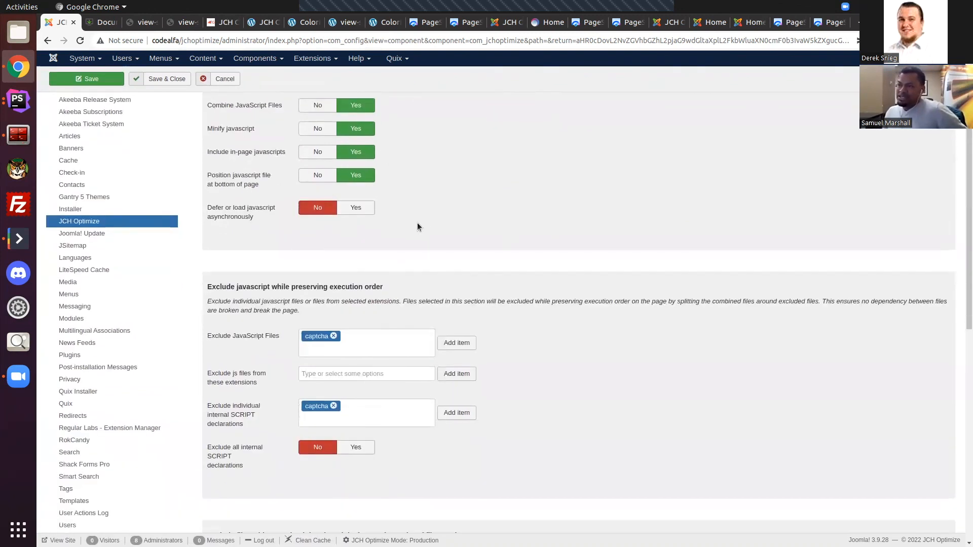
scroll(445, 235, down, 10)
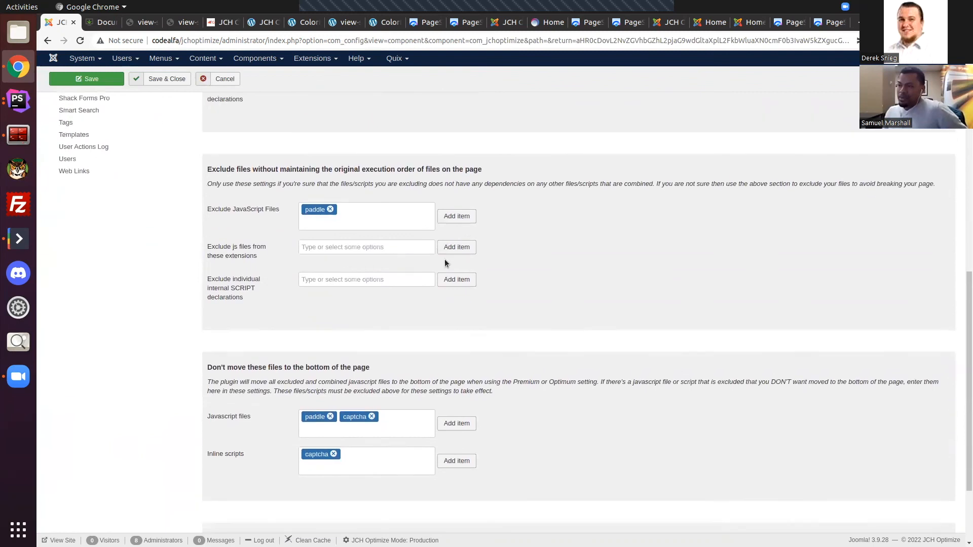
scroll(409, 334, up, 6)
scroll(409, 334, down, 6)
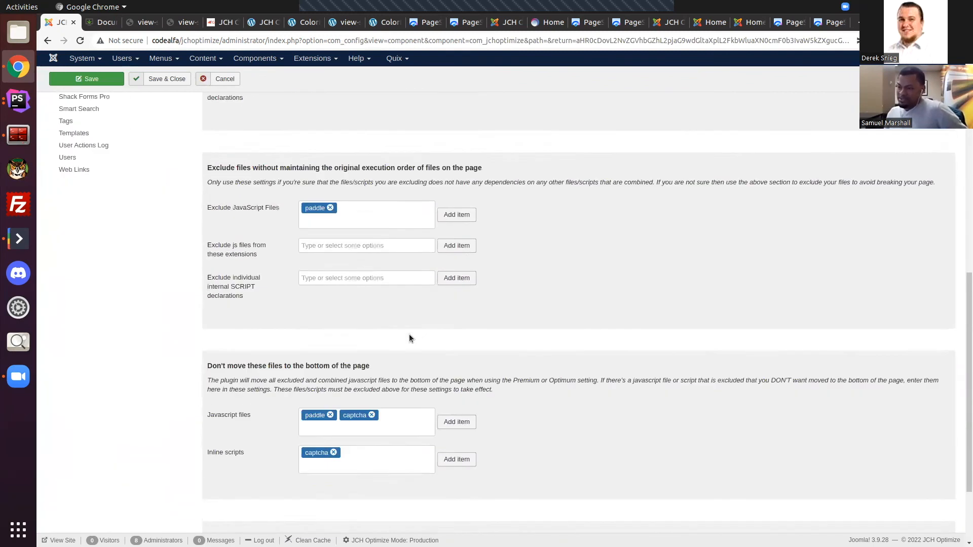
click(321, 470)
scroll(600, 396, up, 15)
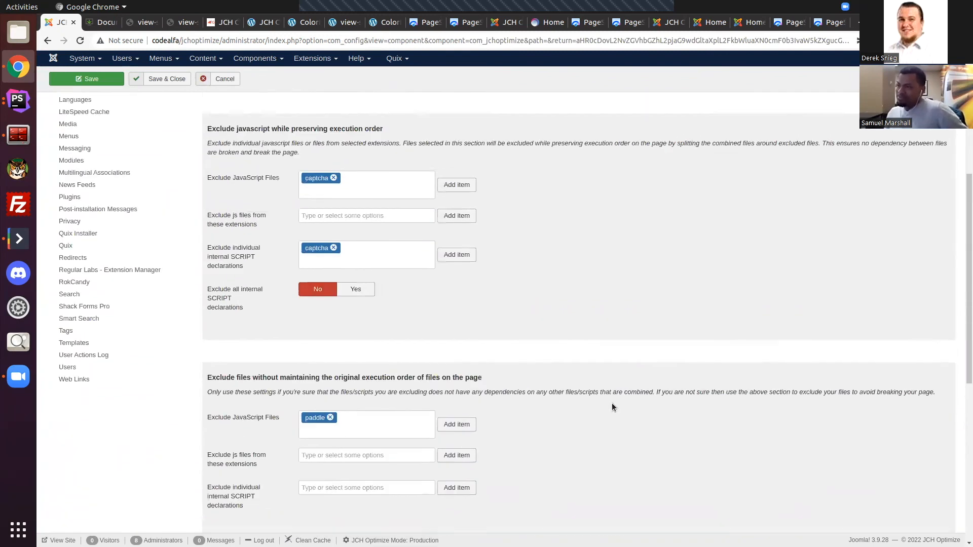
Step: Look through the Media settings for image attributes, sprite generator and lazy loading, and view the images available for Exclude these images
click(337, 137)
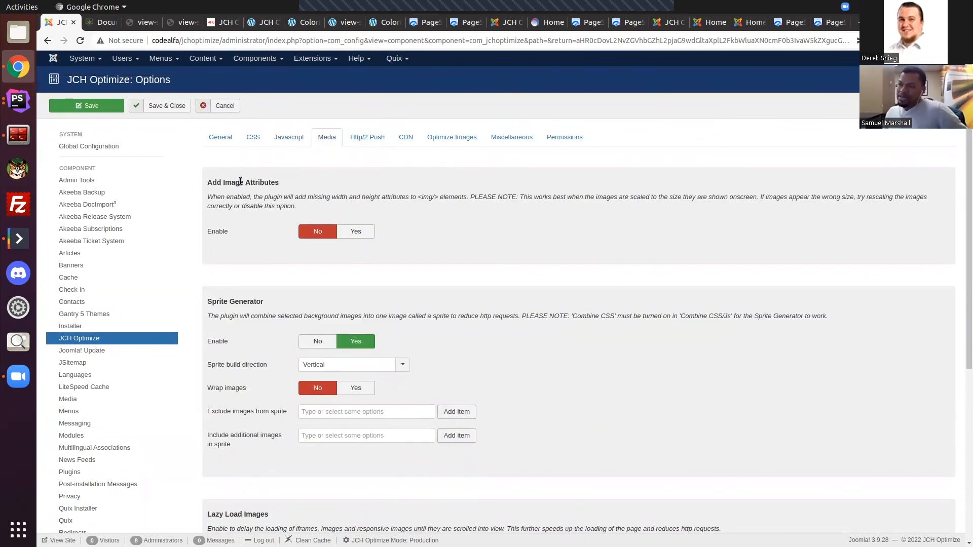
scroll(397, 261, down, 5)
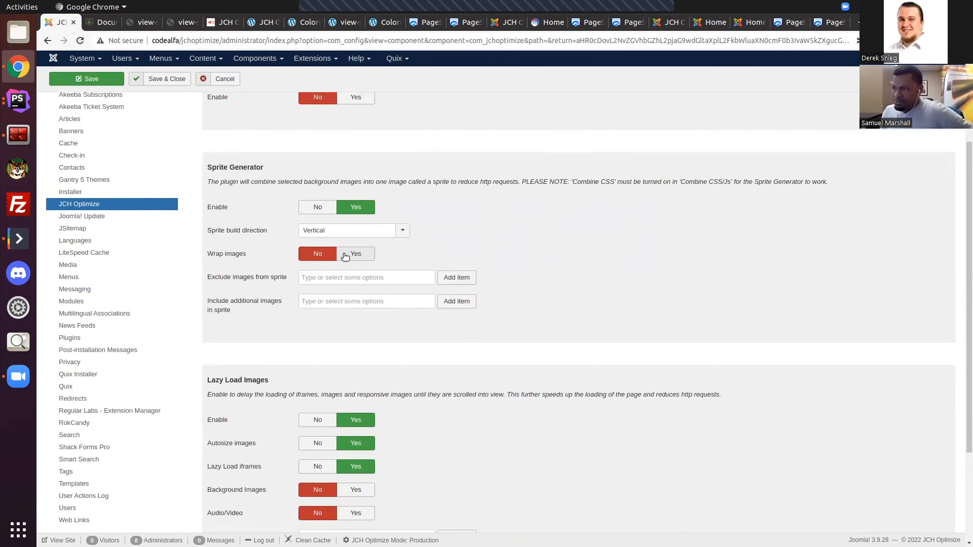
scroll(441, 256, down, 5)
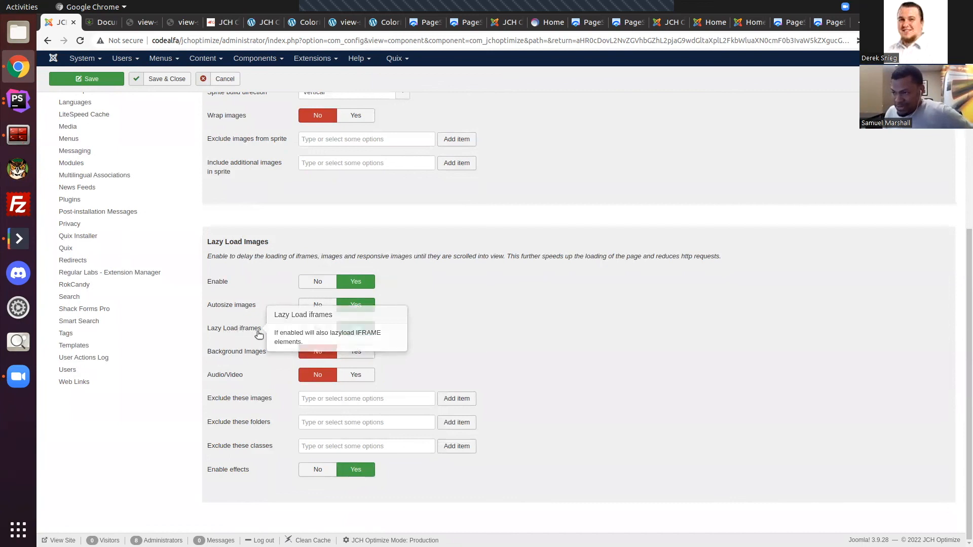
mouse_move(241, 354)
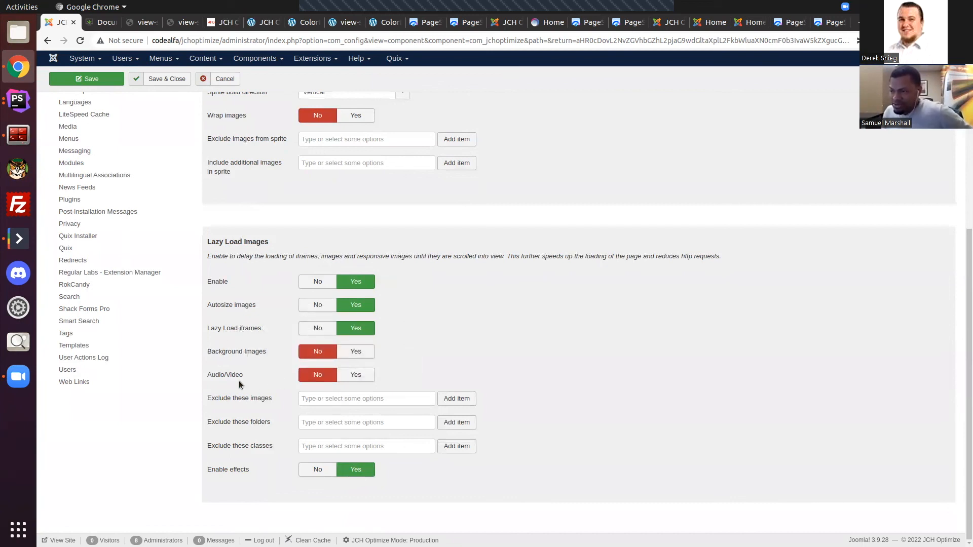
click(375, 395)
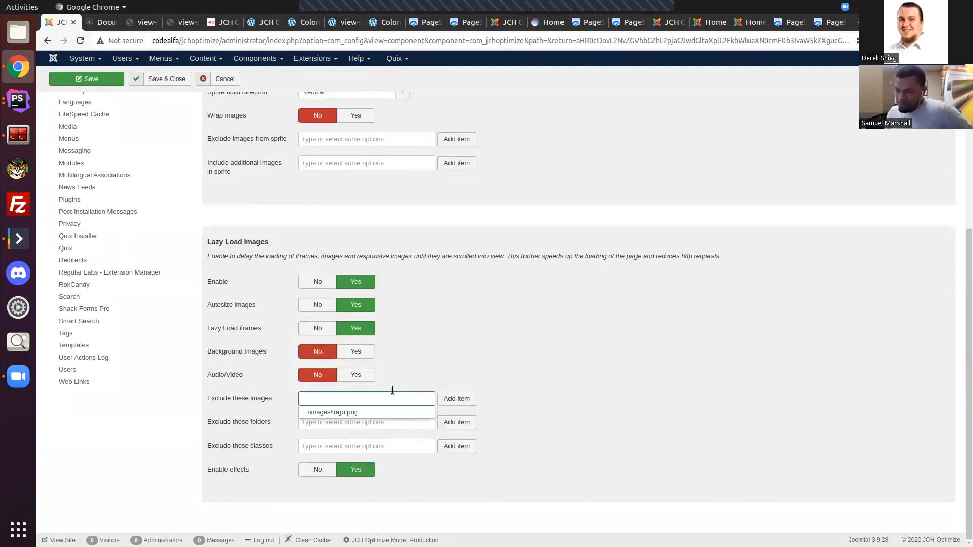
click(454, 356)
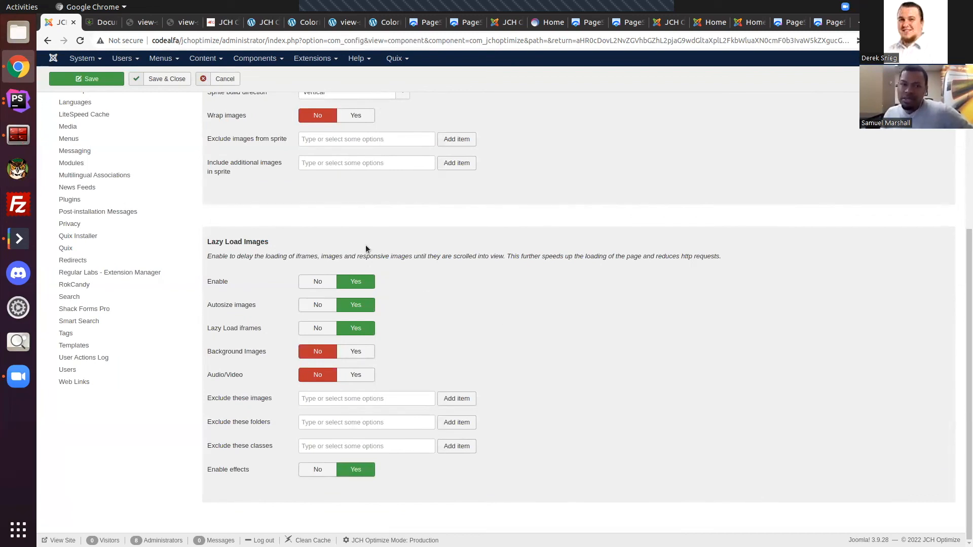
Step: Revisit the Sprite Generator section and examine the lazy-load exclusion options for images, folders and classes
scroll(567, 272, up, 2)
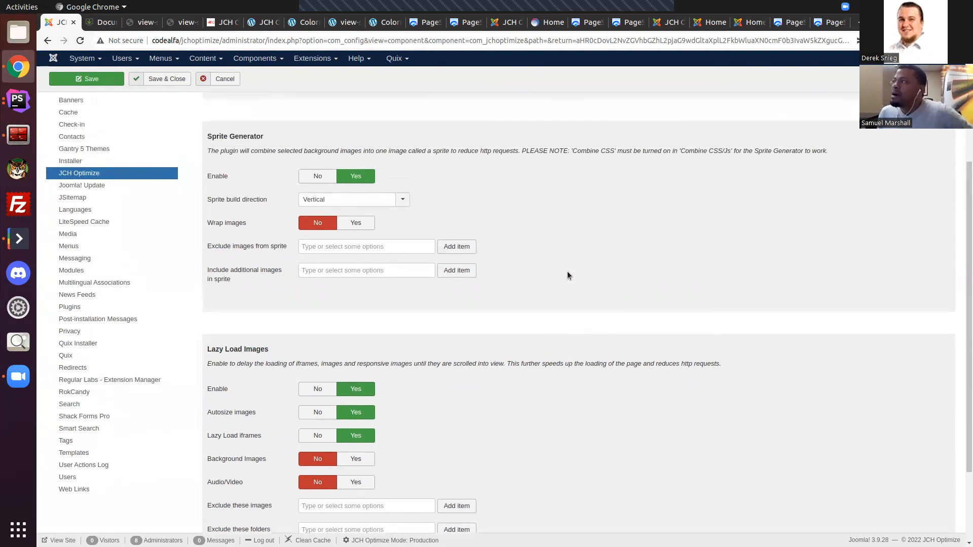
scroll(567, 272, down, 2)
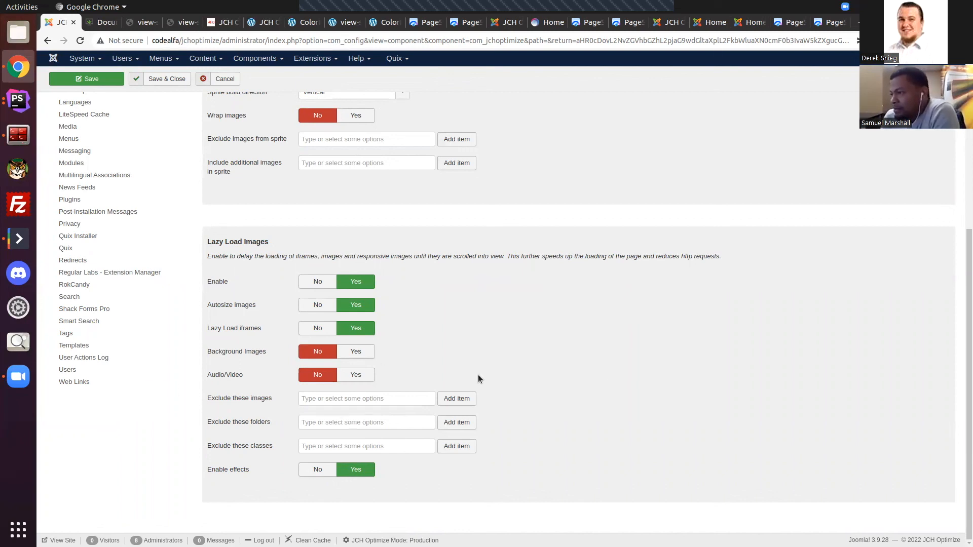
click(373, 398)
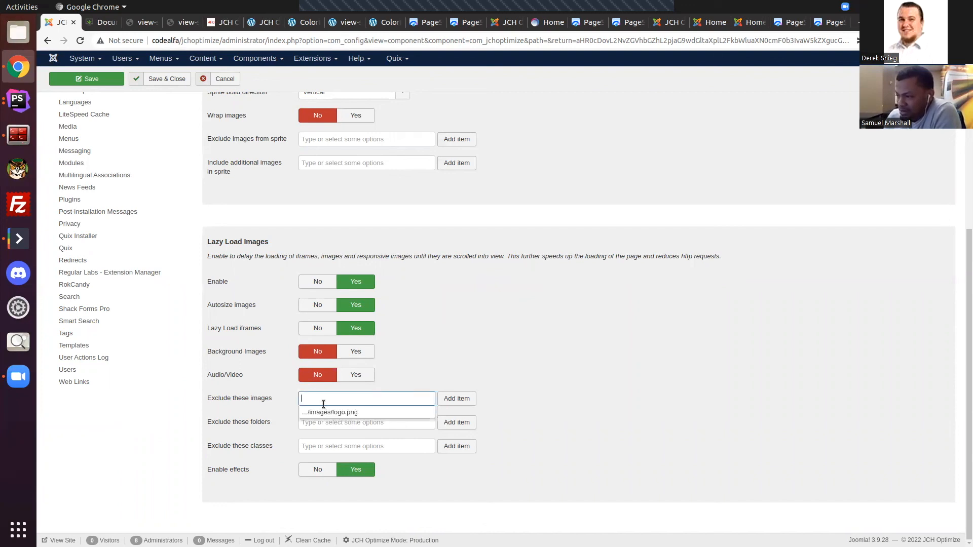
click(491, 355)
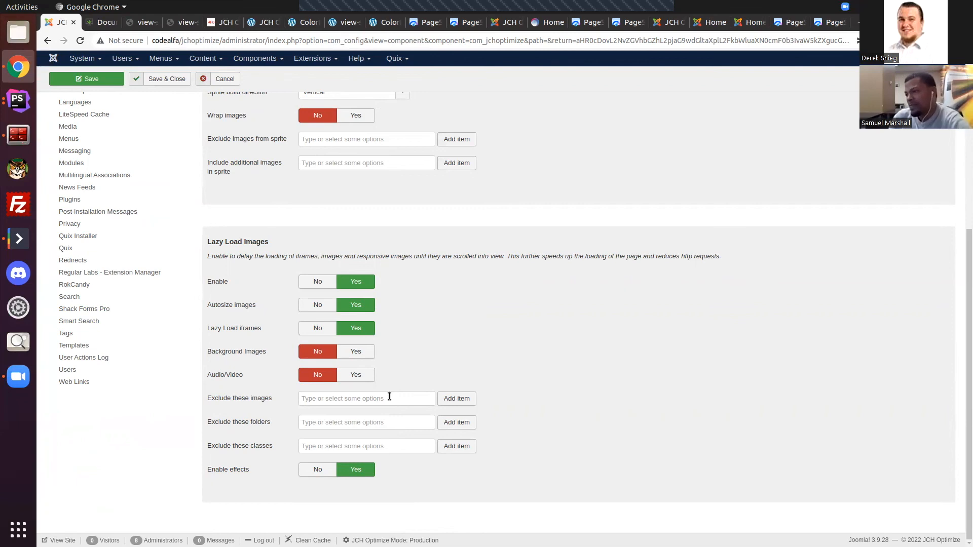
click(363, 422)
click(454, 521)
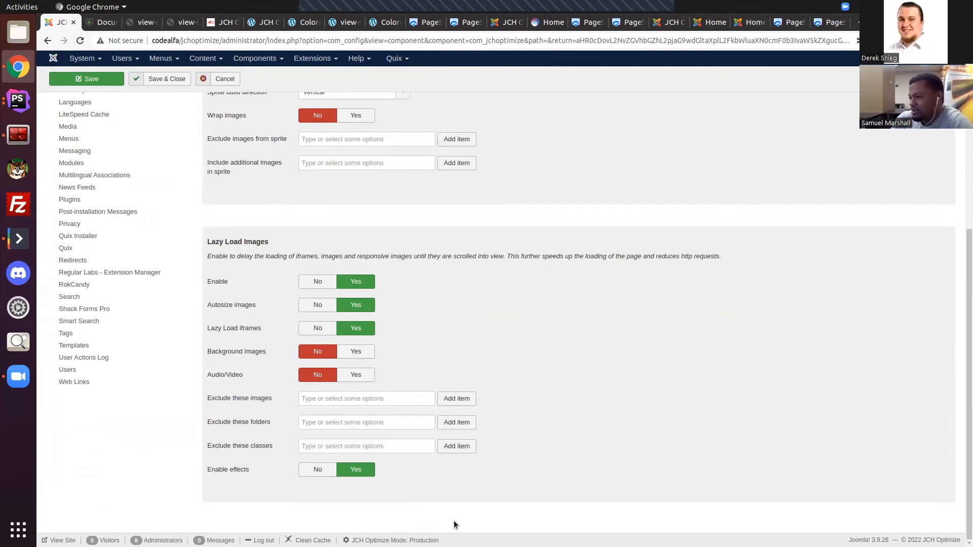
click(367, 444)
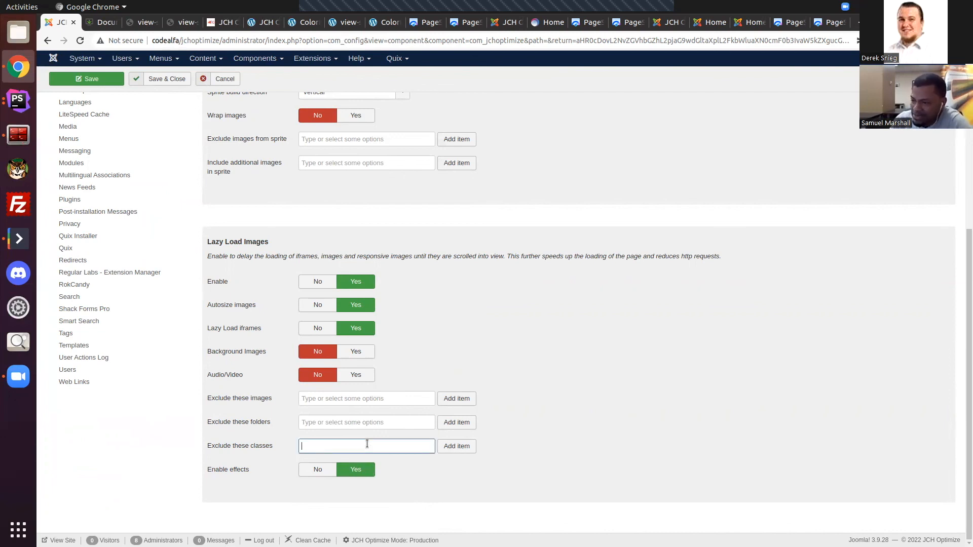
scroll(729, 327, up, 10)
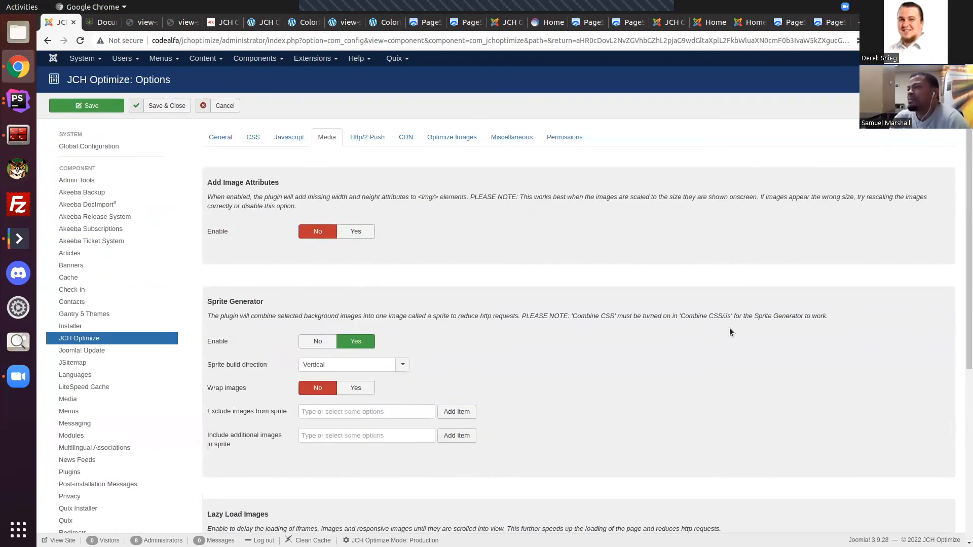
Step: Review the Http/2 Push settings and check the choices for the Include Files and Exclude Files options
click(376, 144)
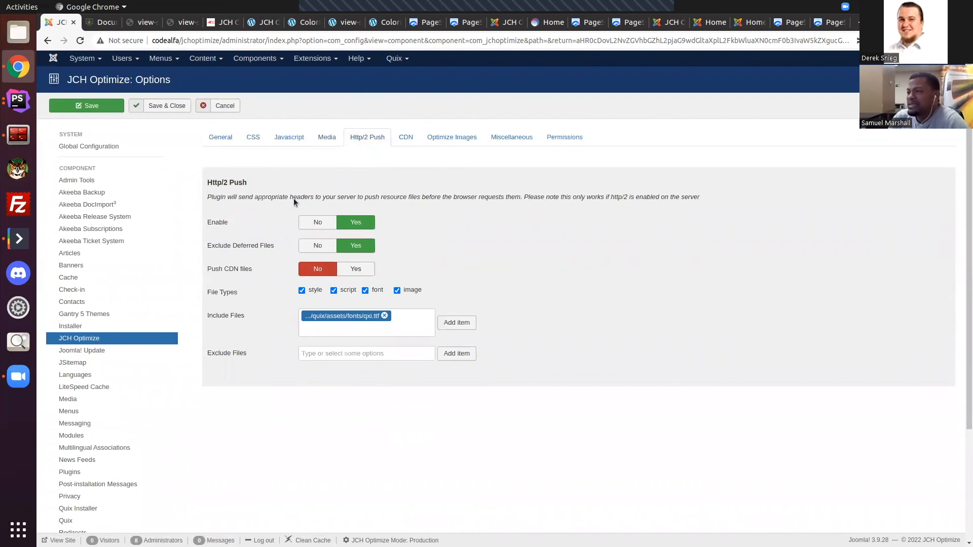
scroll(275, 289, down, 4)
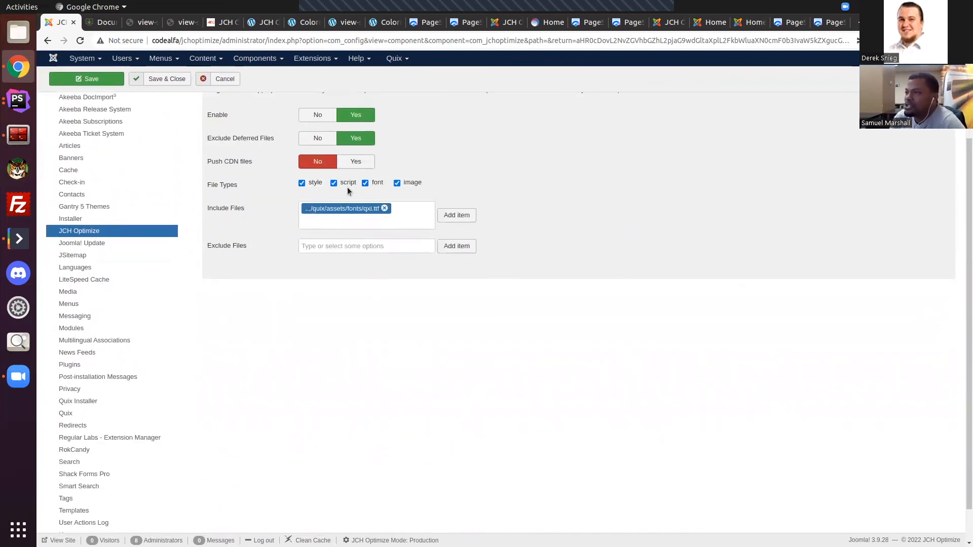
click(418, 214)
click(412, 249)
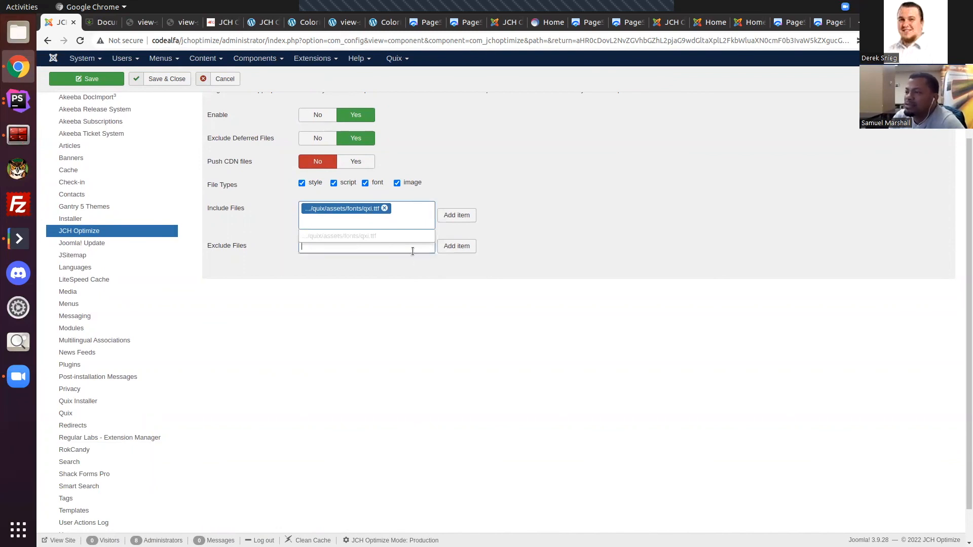
scroll(587, 215, up, 3)
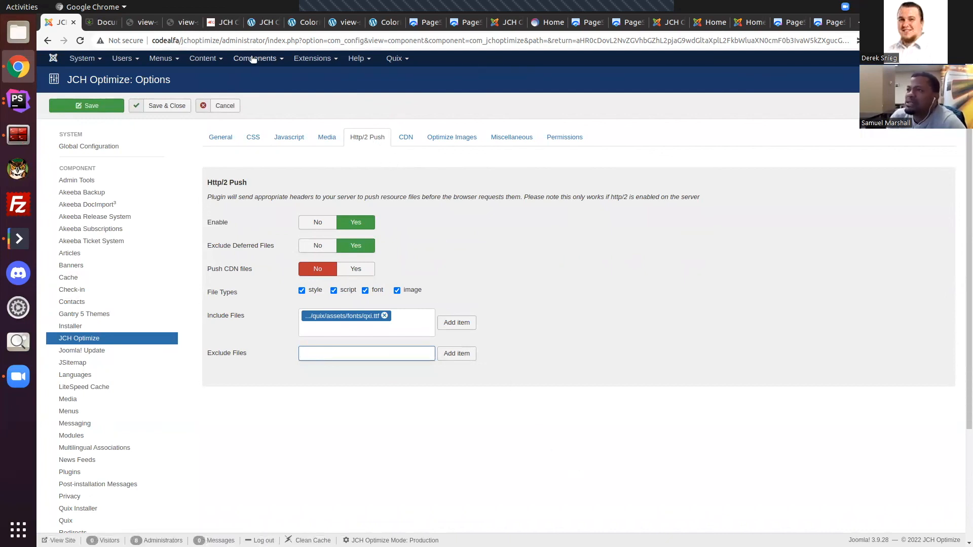
click(102, 23)
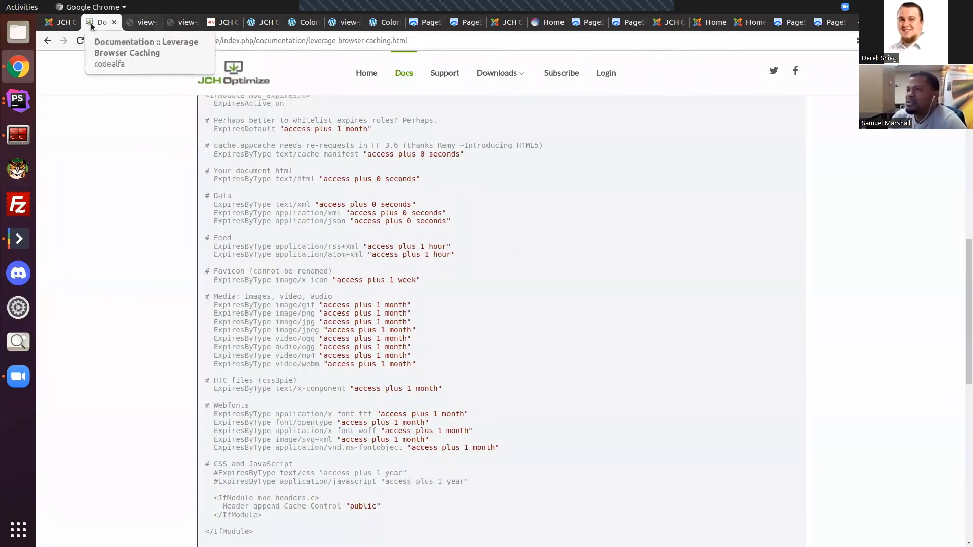
click(60, 23)
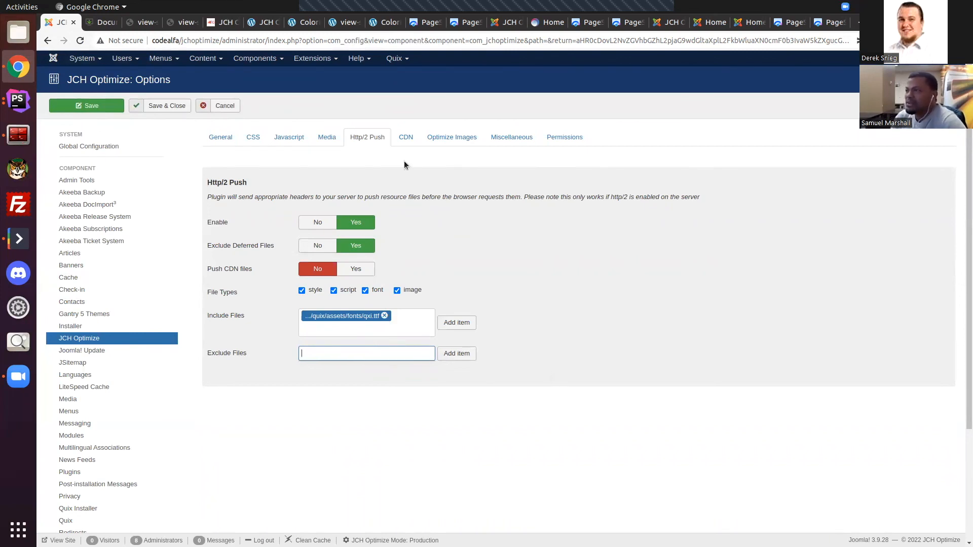
Step: Review the CDN/Cookieless Domain settings, including domains and static file types, and view the choices for Custom extensions 1
click(406, 137)
scroll(431, 214, down, 5)
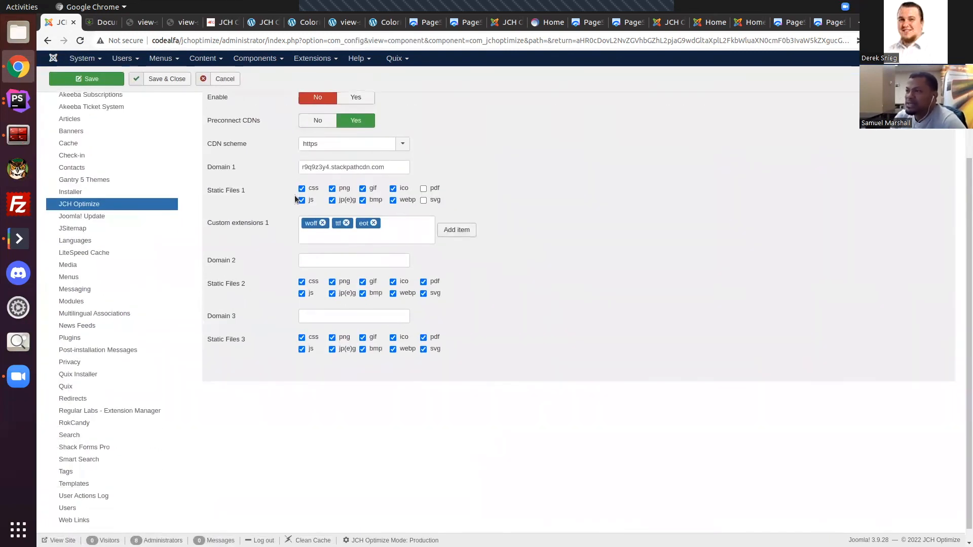
scroll(449, 244, up, 2)
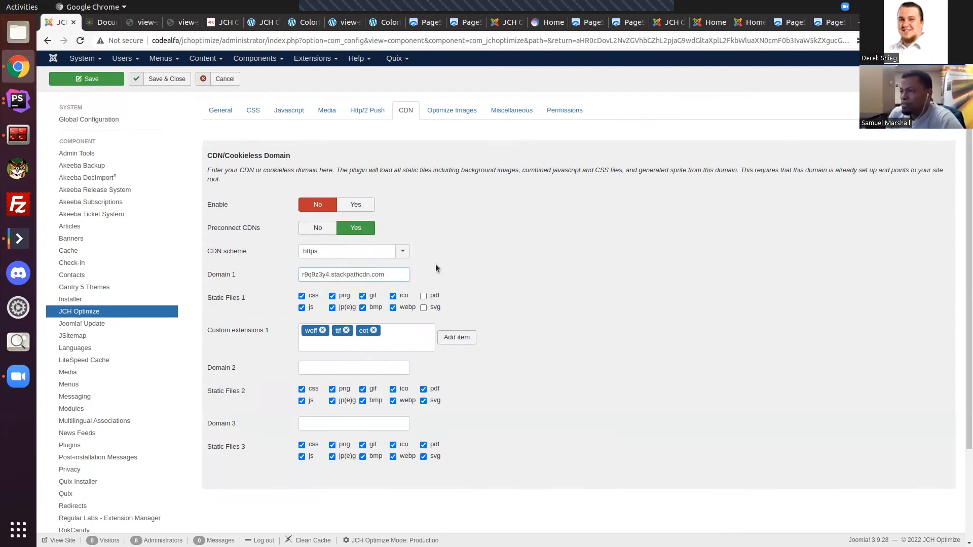
scroll(223, 247, down, 3)
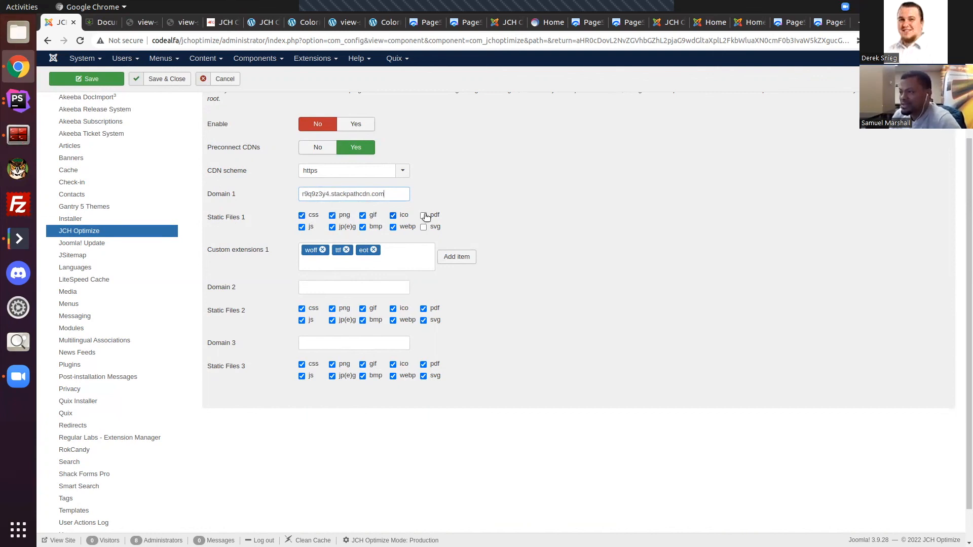
click(397, 250)
scroll(509, 281, up, 4)
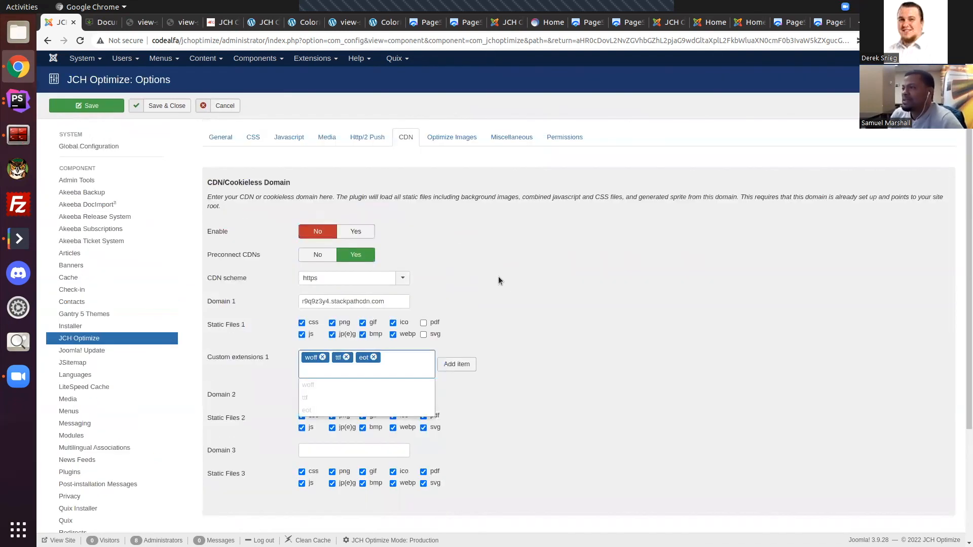
Step: Review the Optimize Images settings and read the descriptions of the Next-Gen Images, Support old browser and Optimization level options
click(446, 137)
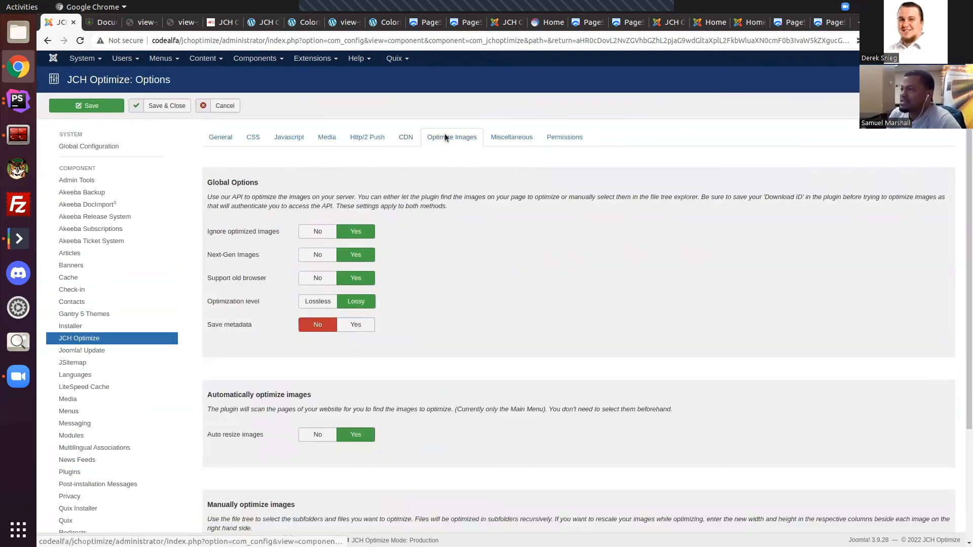
scroll(446, 241, down, 3)
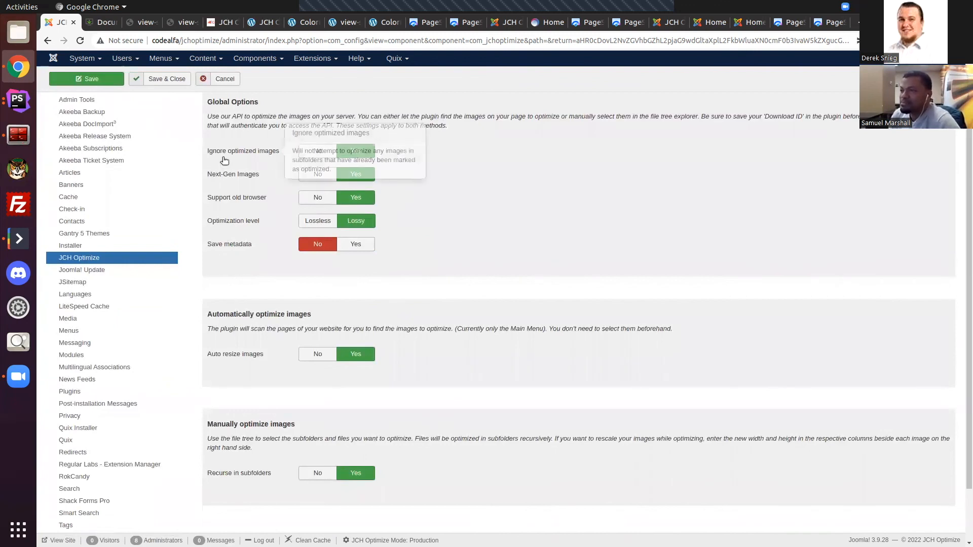
scroll(299, 148, up, 3)
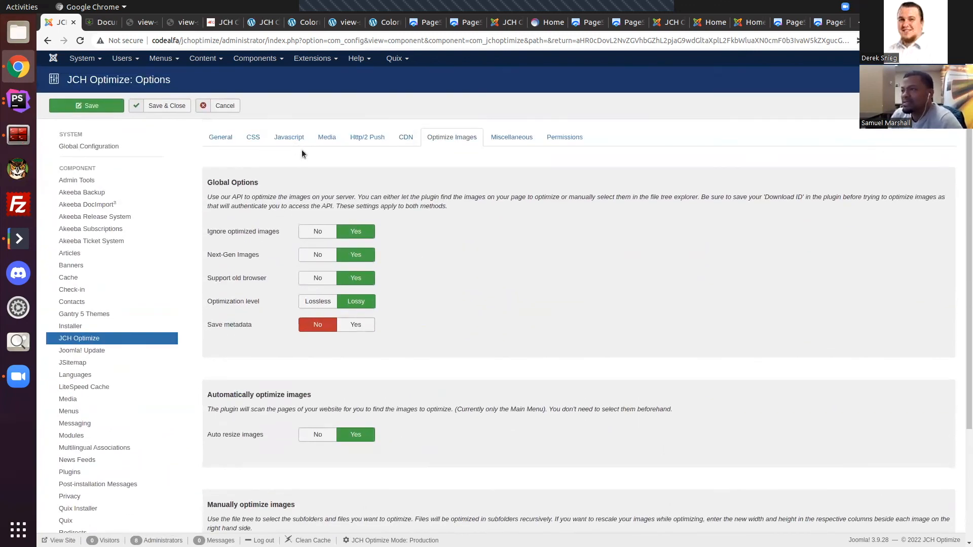
scroll(355, 187, down, 2)
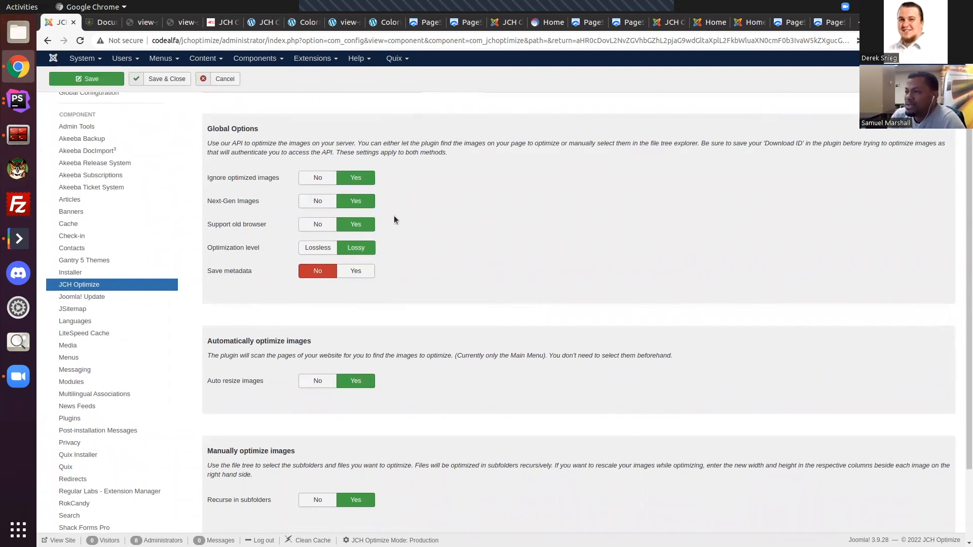
mouse_move(230, 205)
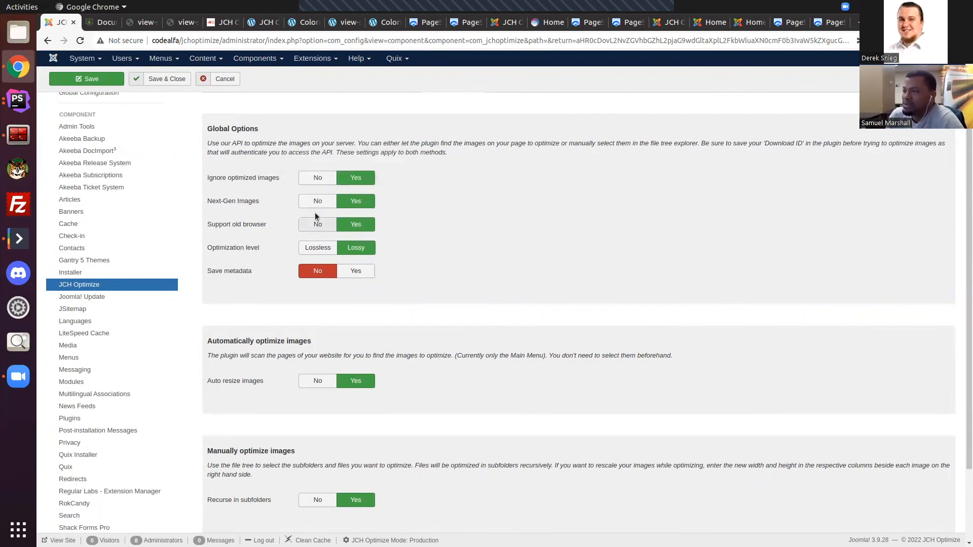
mouse_move(243, 225)
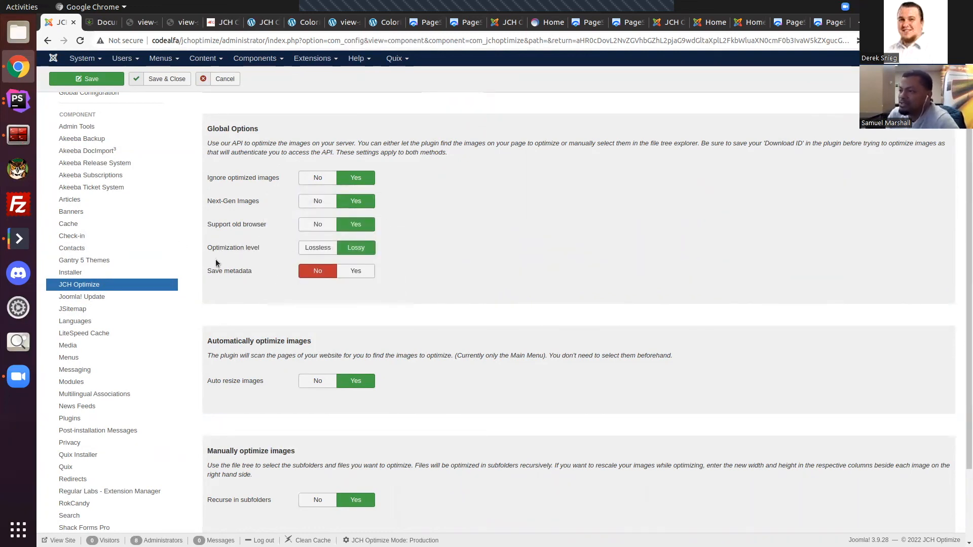
mouse_move(238, 249)
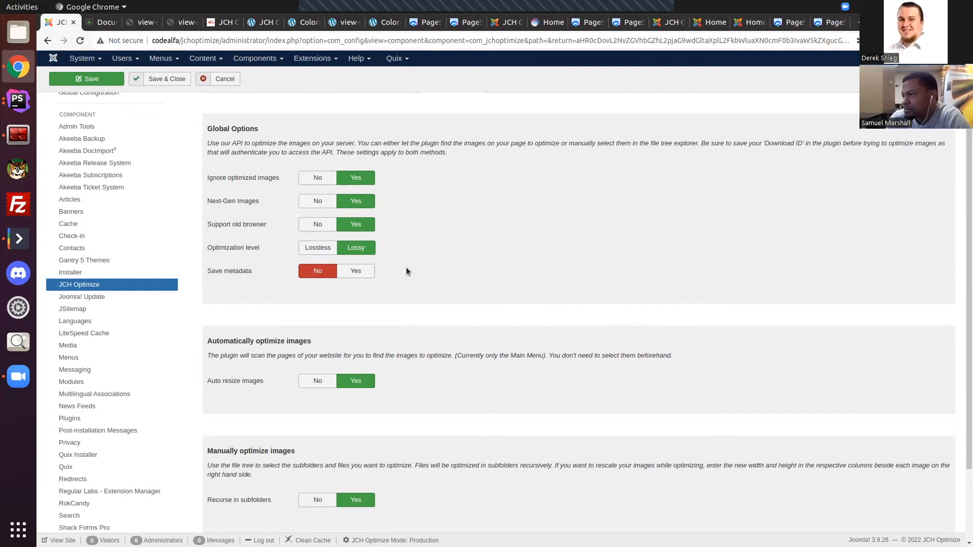
Step: Review the automatic and manual image optimization settings, and open the Miscellaneous options covering Reduce DOM size and Page cache
scroll(406, 269, down, 1)
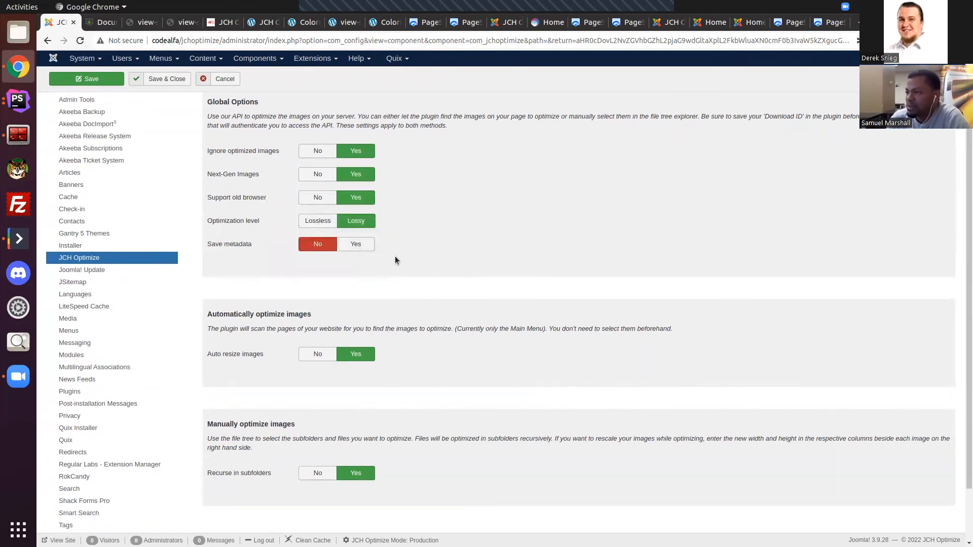
scroll(395, 258, down, 3)
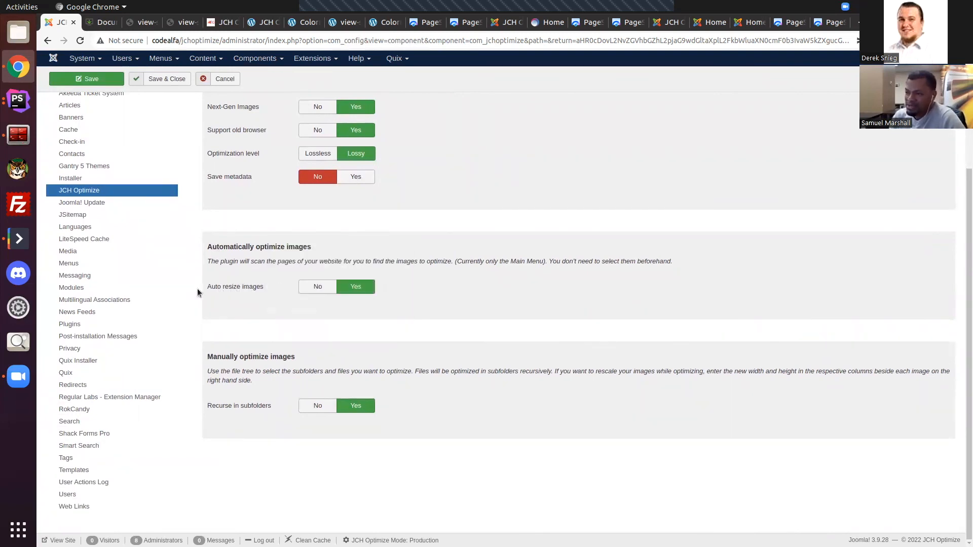
scroll(510, 311, up, 6)
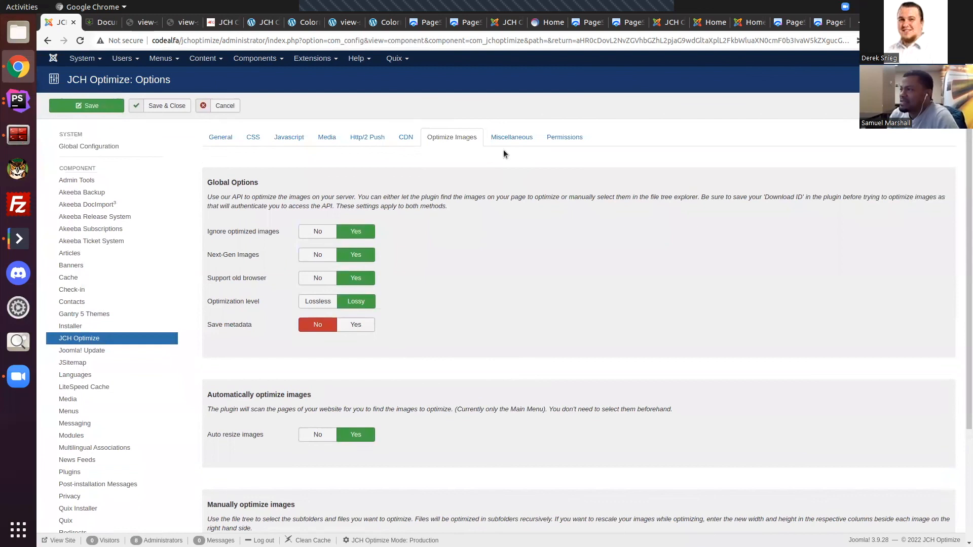
click(506, 144)
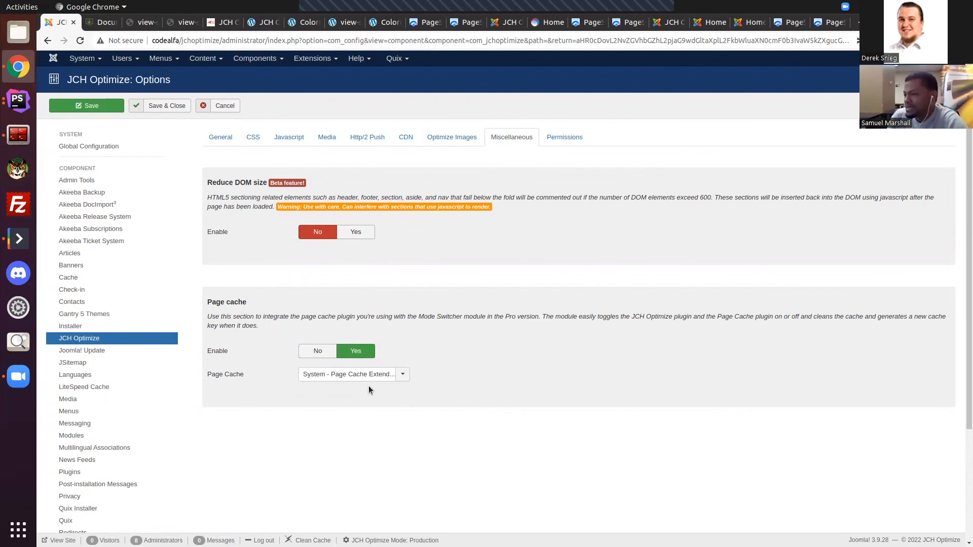
Step: Close the component options without saving and look over the dashboard's presets, features and advanced settings
click(229, 105)
scroll(619, 244, down, 4)
scroll(620, 244, up, 4)
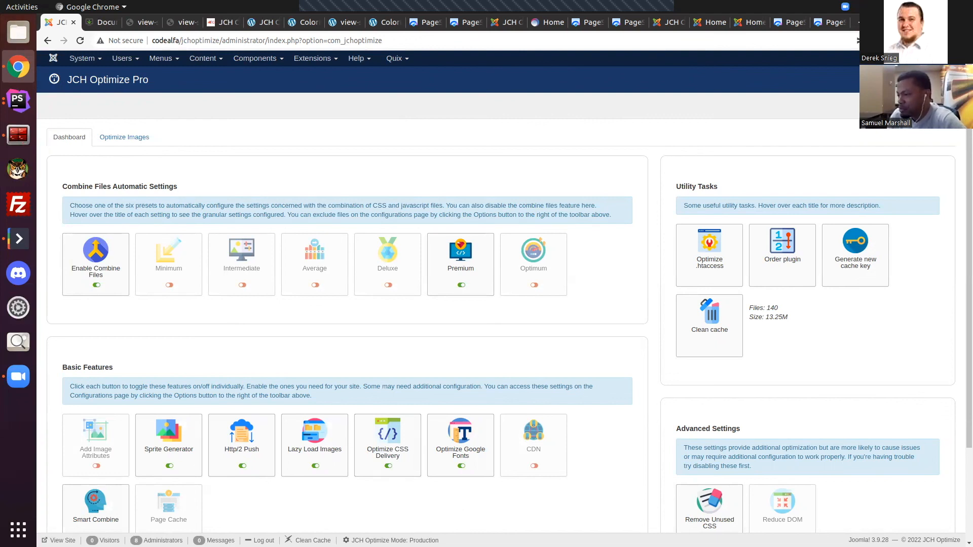
scroll(473, 514, down, 3)
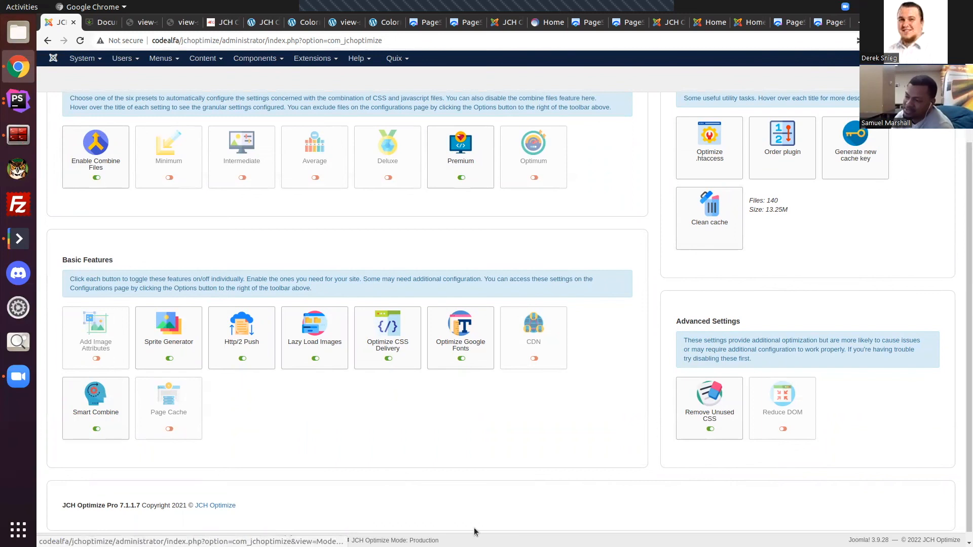
scroll(537, 479, up, 3)
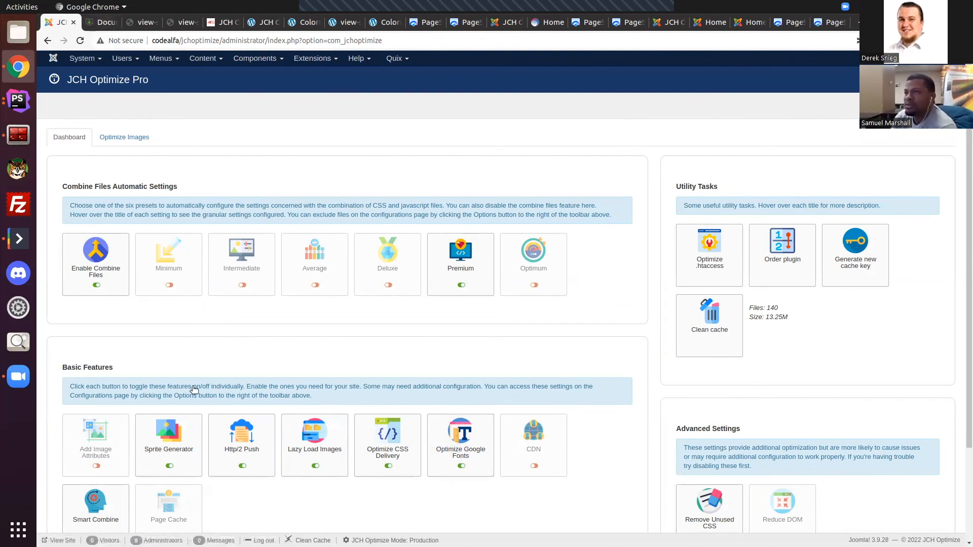
Step: Go from the caching documentation to the JCH Optimize site's home page and examine its optimized source code
click(101, 22)
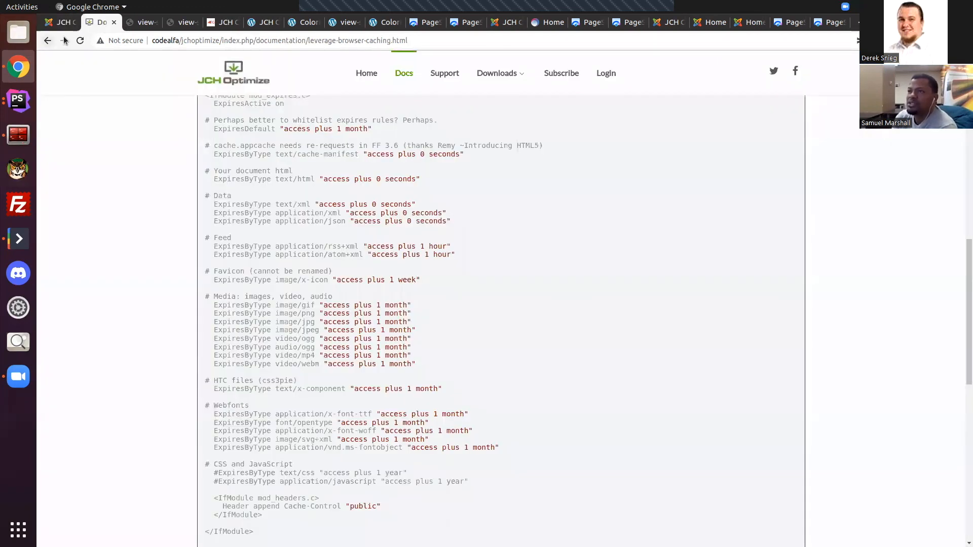
click(230, 71)
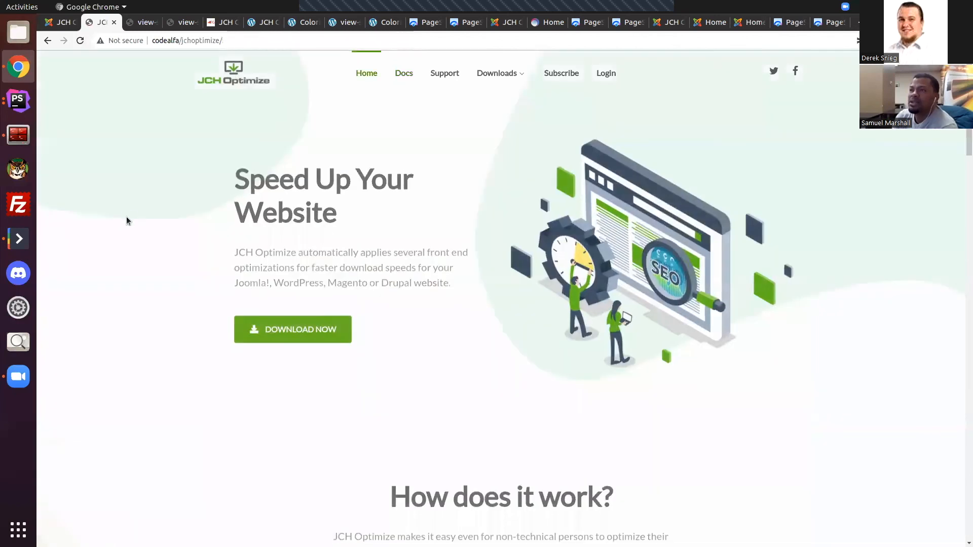
right_click(150, 165)
click(205, 317)
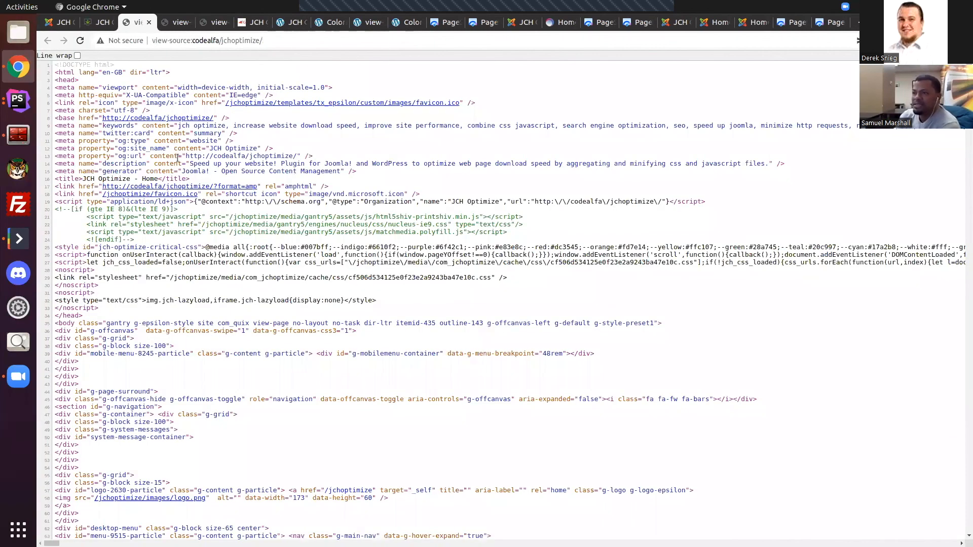
scroll(175, 152, down, 3)
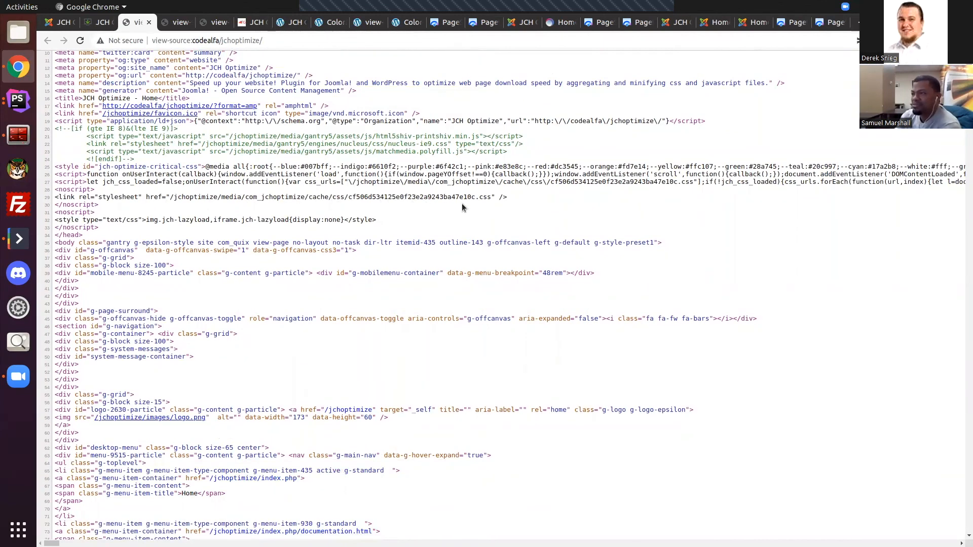
Step: Switch JCH Optimize in Joomla from production to development mode and view the home page's source code
click(62, 22)
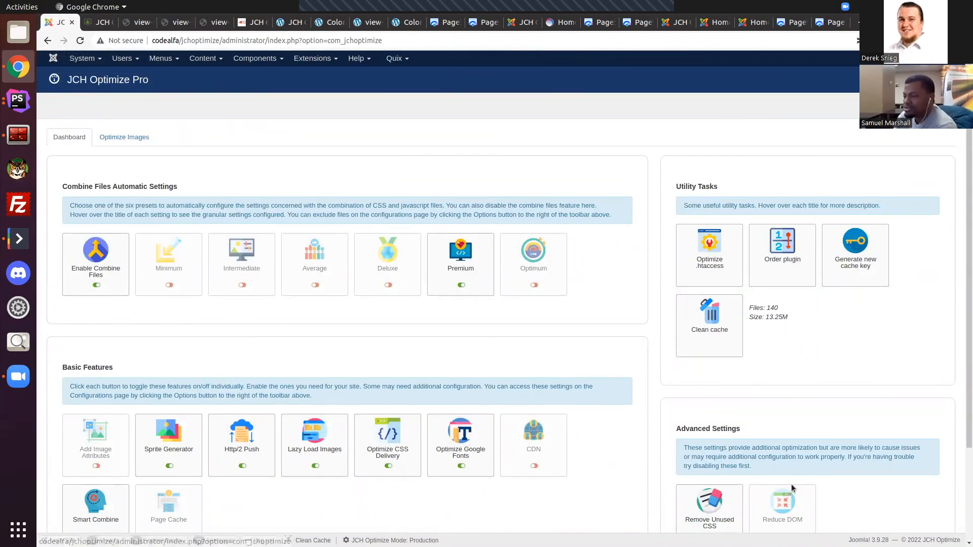
click(423, 541)
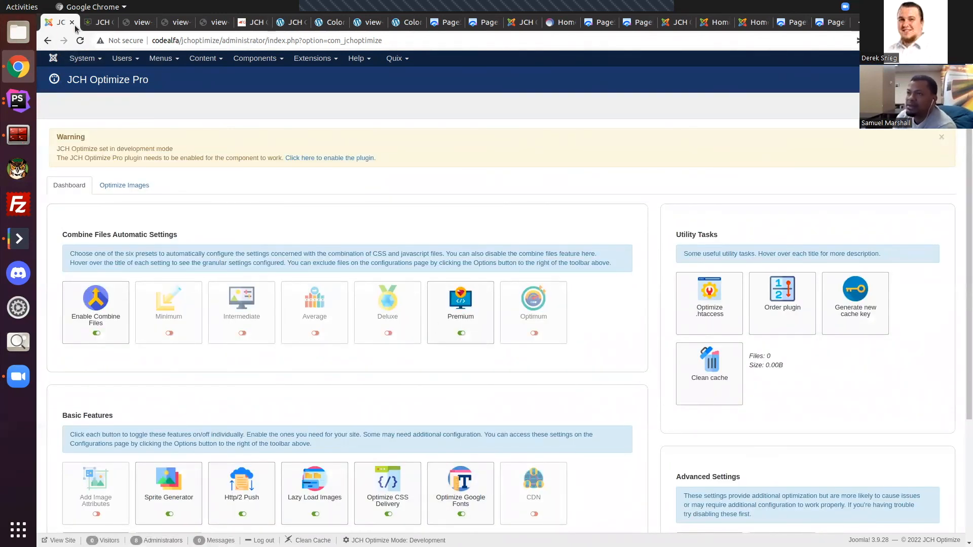
click(99, 22)
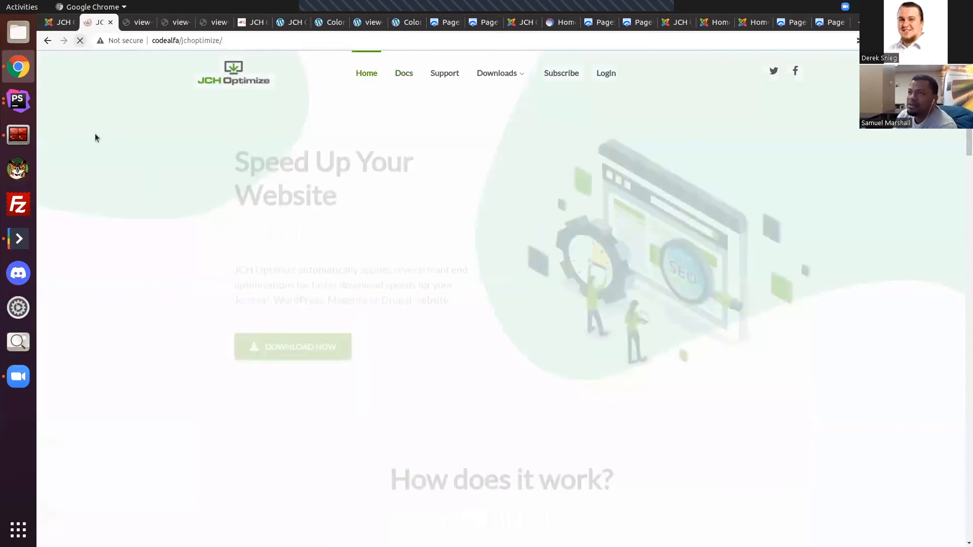
right_click(95, 133)
click(187, 288)
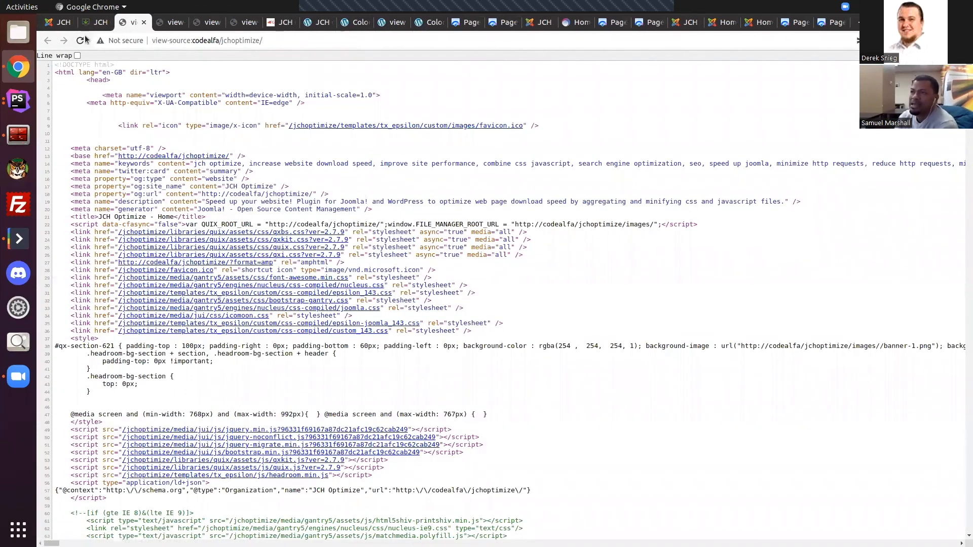
Step: Return to the Joomla dashboard and look over its settings in development mode
click(59, 23)
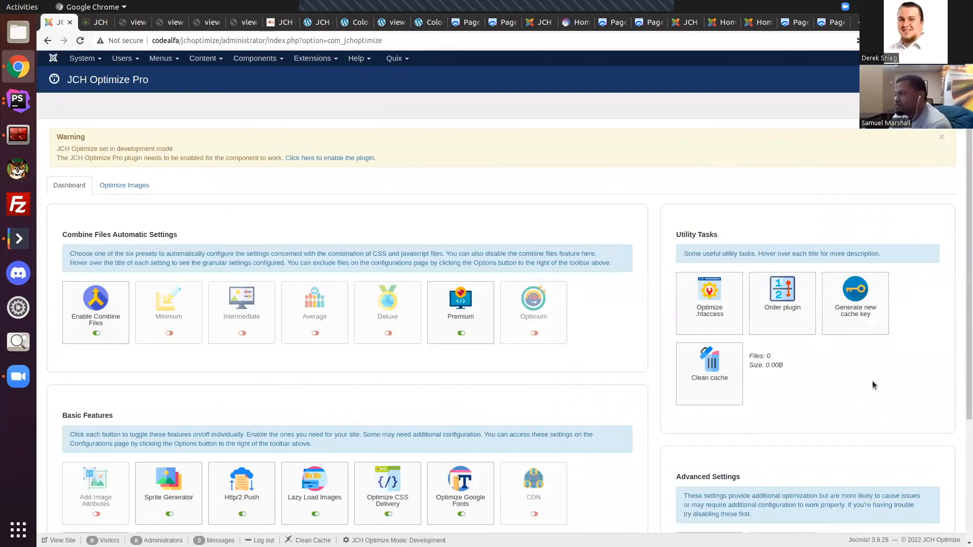
scroll(737, 408, down, 4)
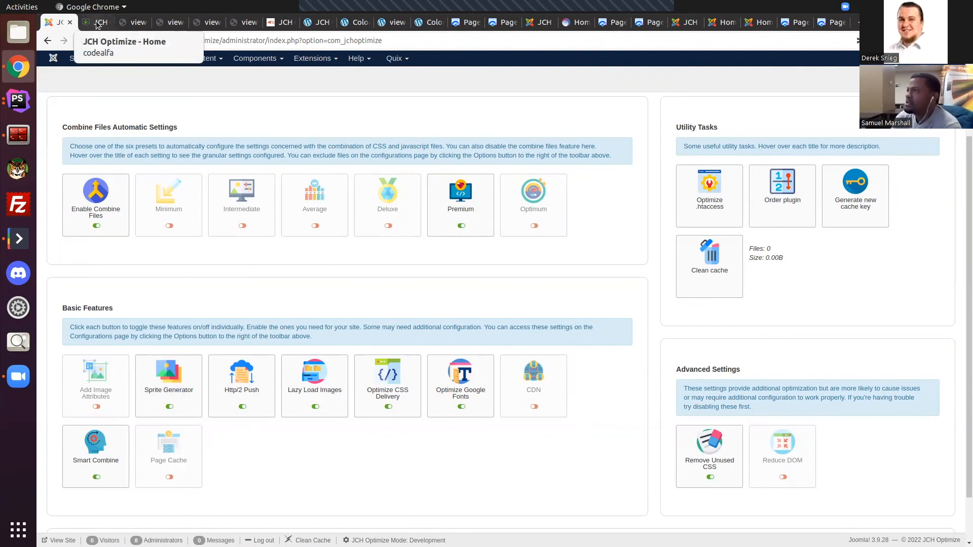
scroll(281, 215, up, 4)
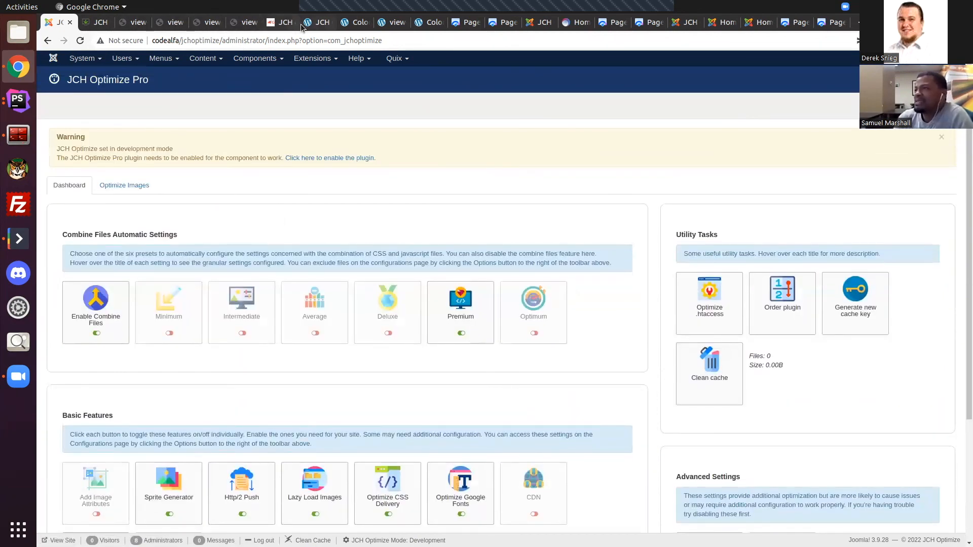
Step: Open the JCH Optimize Pro dashboard on the WordPress site and clean the cache from the JCH Optimize admin shortcuts
click(280, 23)
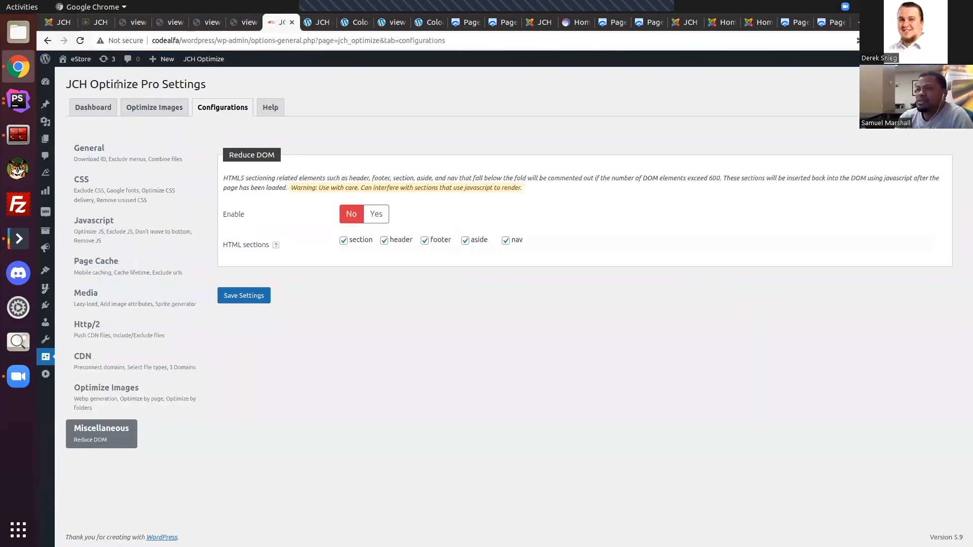
click(81, 107)
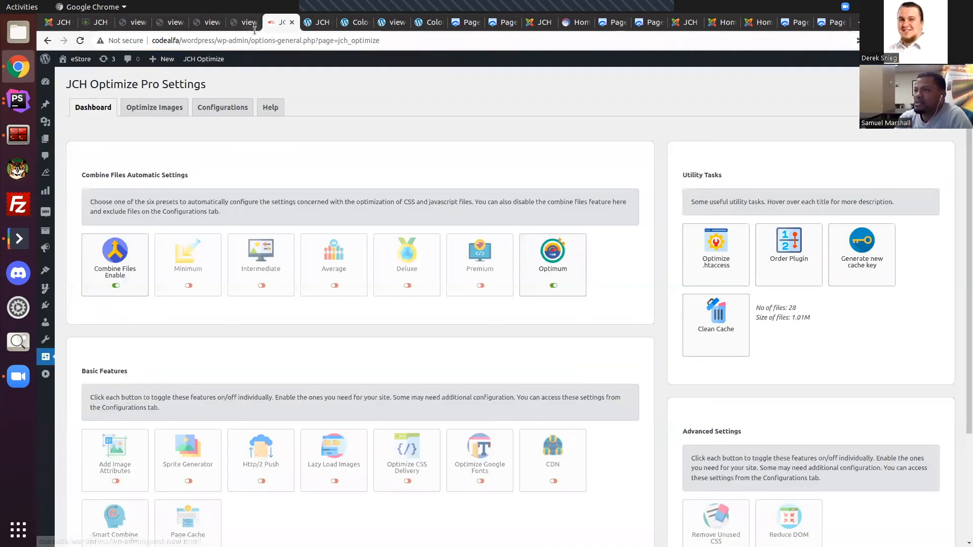
mouse_move(198, 64)
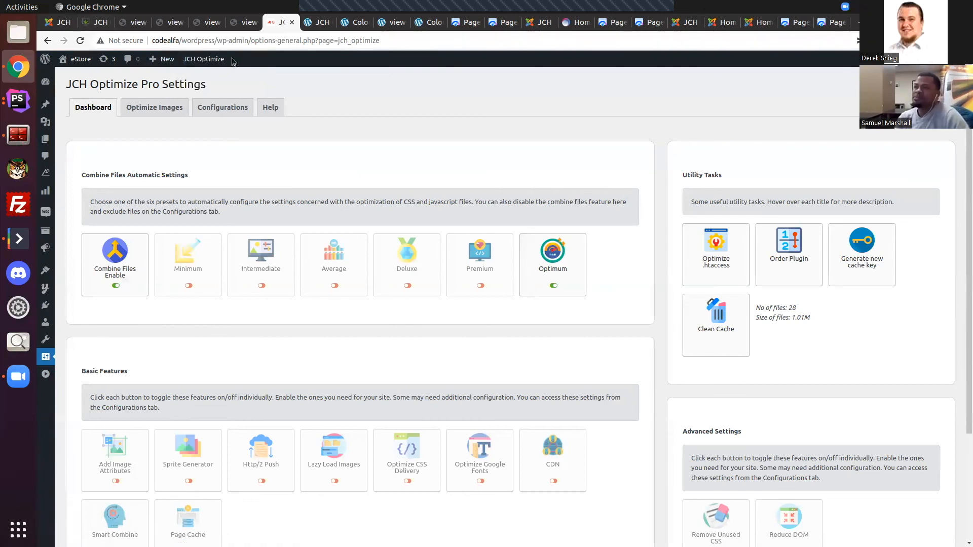
click(200, 78)
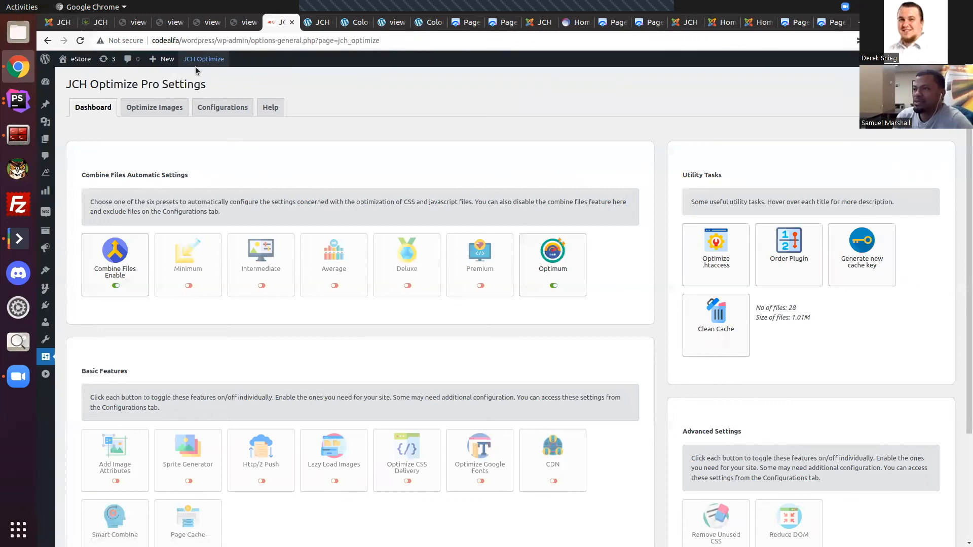
mouse_move(196, 65)
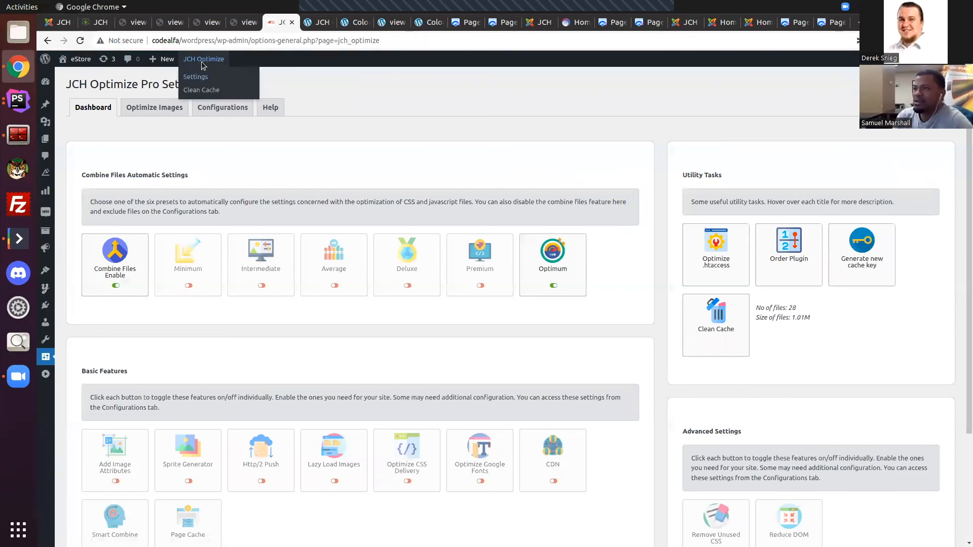
click(202, 90)
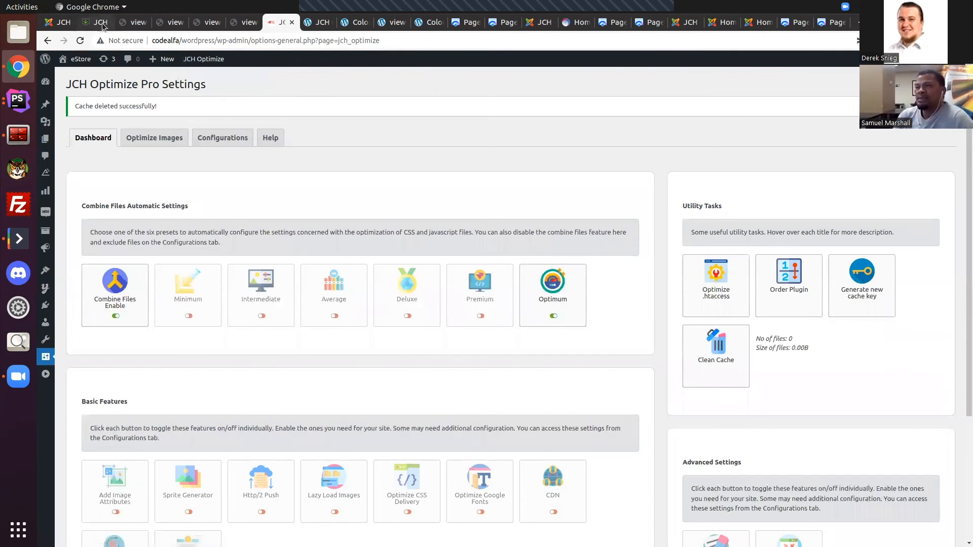
Step: Go back to the Joomla administrator and scan the JCH Optimize Pro dashboard once more
click(102, 23)
click(65, 23)
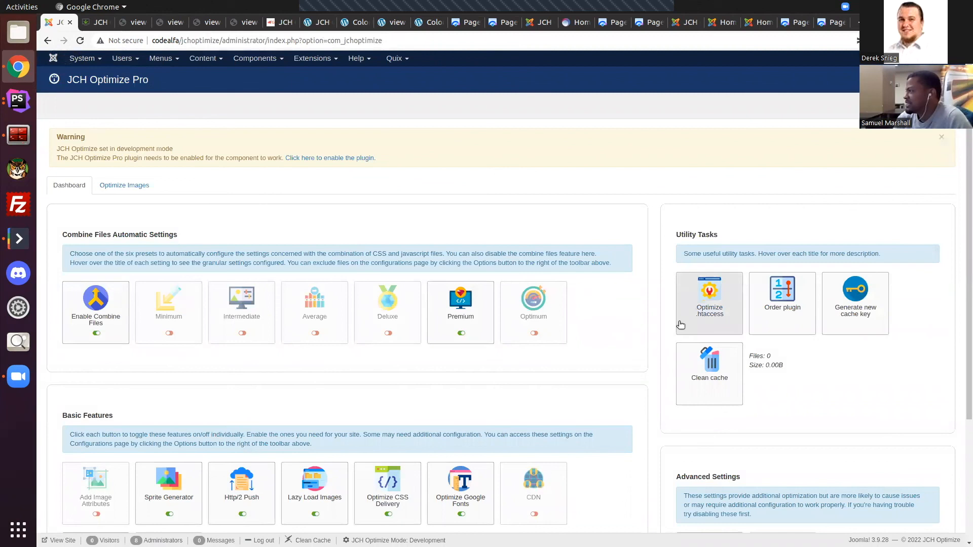
scroll(679, 321, down, 3)
scroll(679, 320, up, 3)
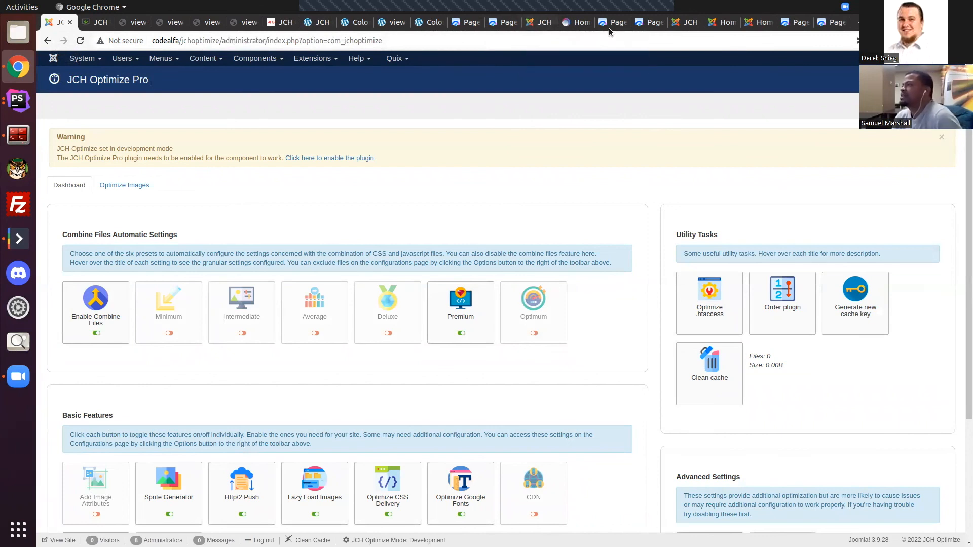
Step: Show the ColorMag WordPress demo site with its full address, wordpress1.jchhost.net, and look over its home page
click(428, 22)
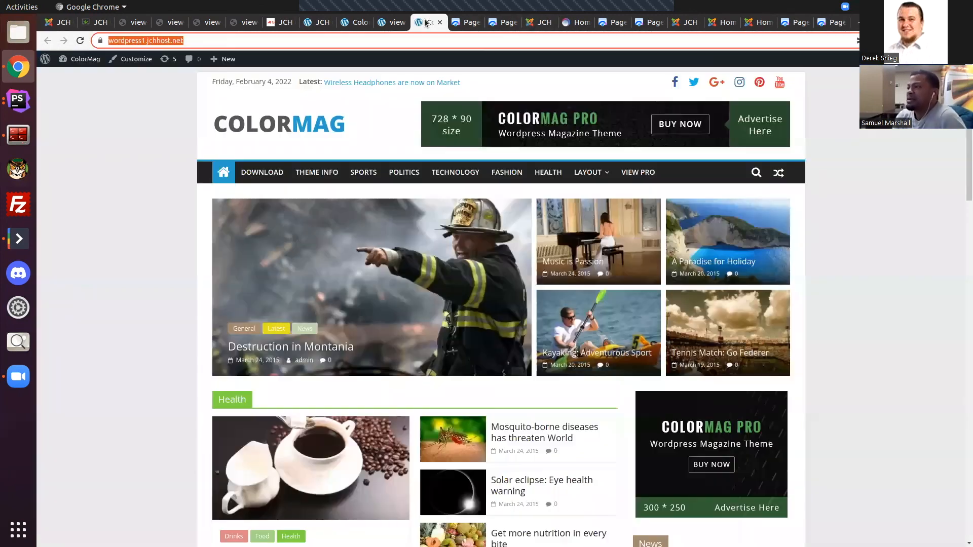
click(218, 44)
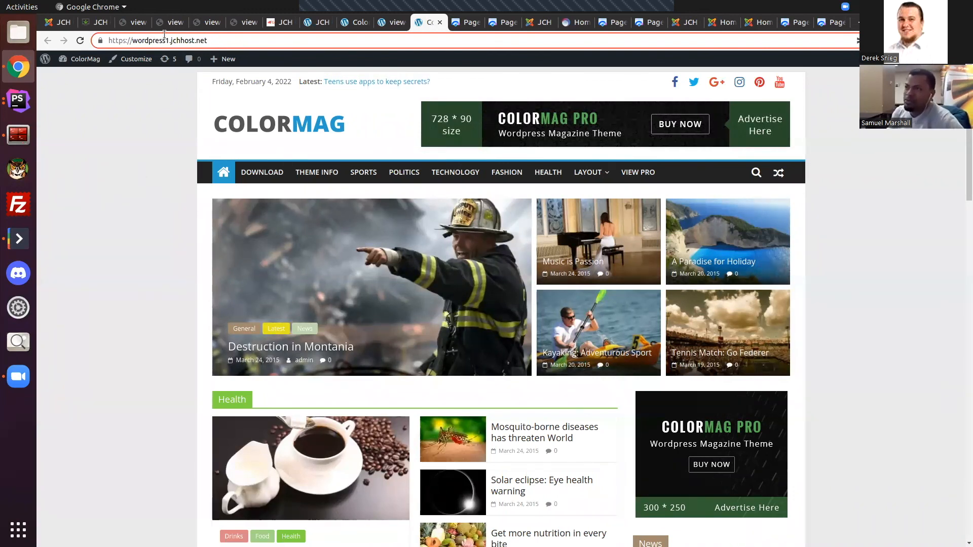
scroll(205, 181, down, 4)
scroll(327, 133, up, 4)
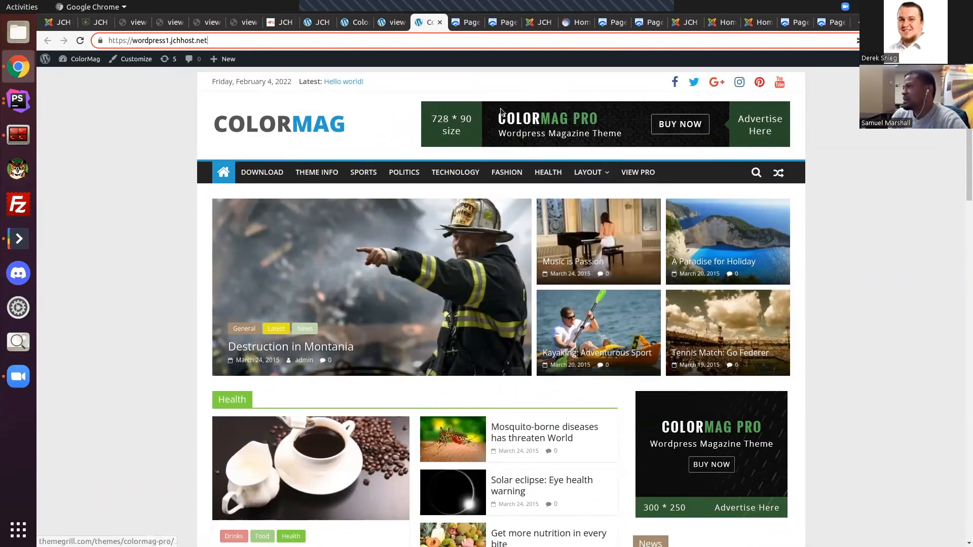
Step: Examine the mobile and desktop performance scores and metrics in the first PageSpeed Insights report for wordpress1.jchhost.net
click(467, 23)
scroll(545, 211, up, 5)
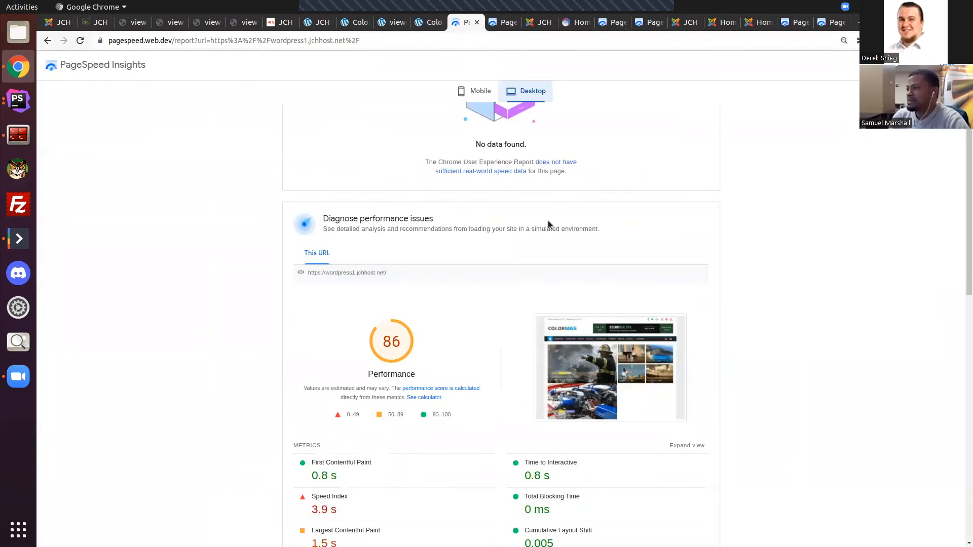
click(457, 161)
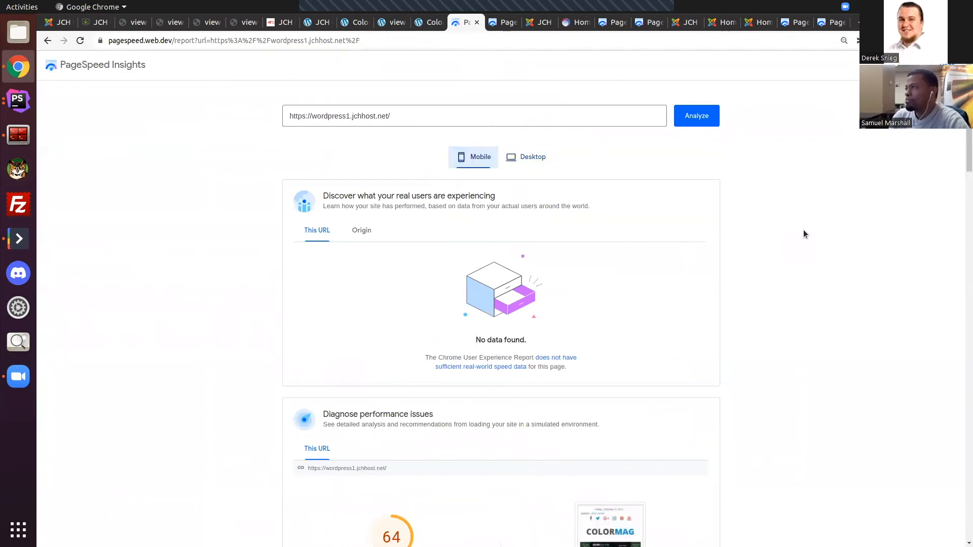
scroll(619, 243, down, 4)
scroll(614, 374, up, 2)
scroll(614, 374, down, 2)
scroll(498, 335, up, 4)
click(527, 157)
scroll(447, 295, down, 2)
scroll(446, 296, down, 2)
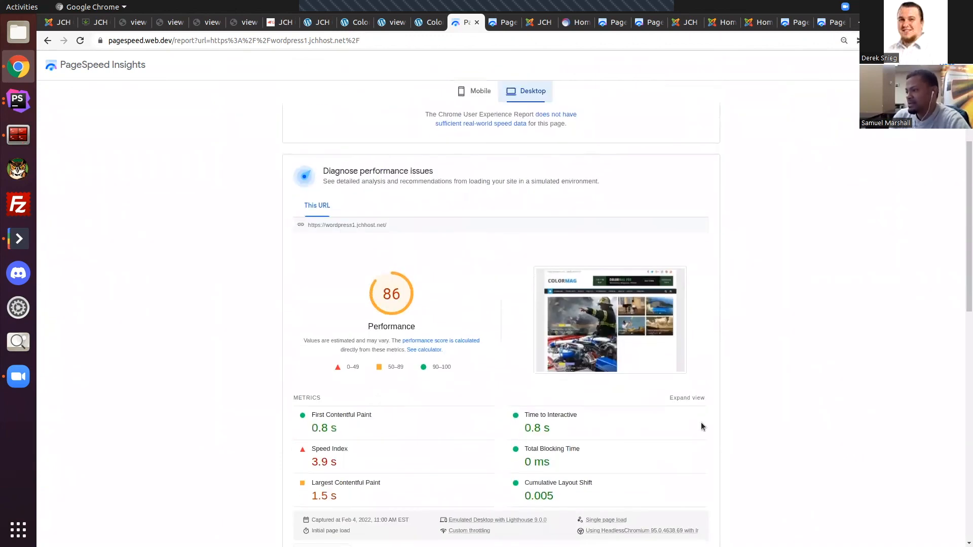
scroll(701, 426, down, 1)
scroll(697, 426, up, 5)
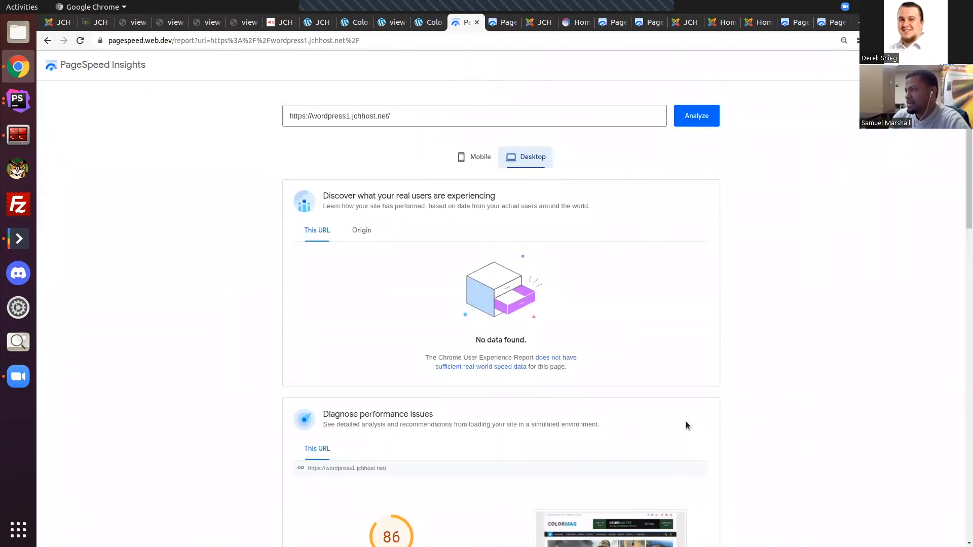
Step: Compare the mobile and desktop performance results in the second PageSpeed Insights report for wordpress1.jchhost.net
click(497, 26)
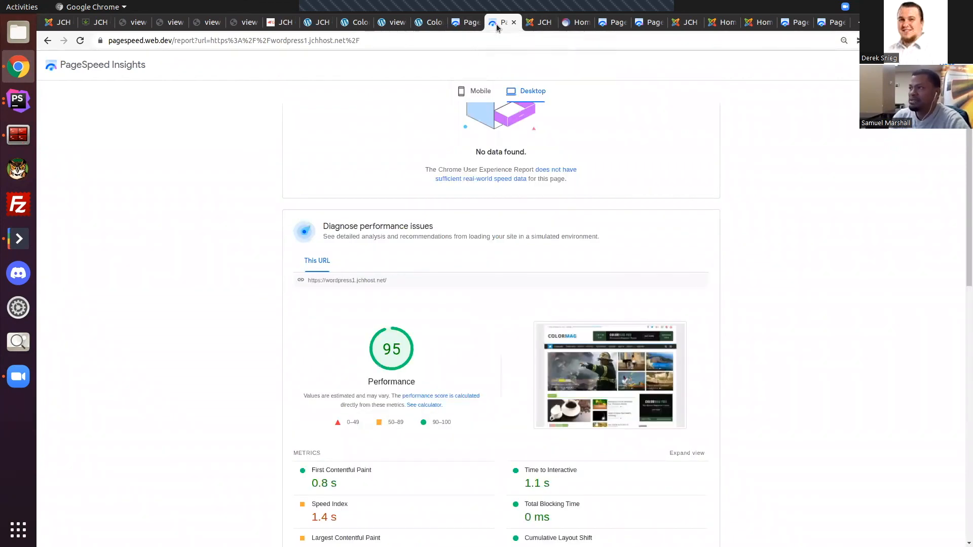
click(467, 91)
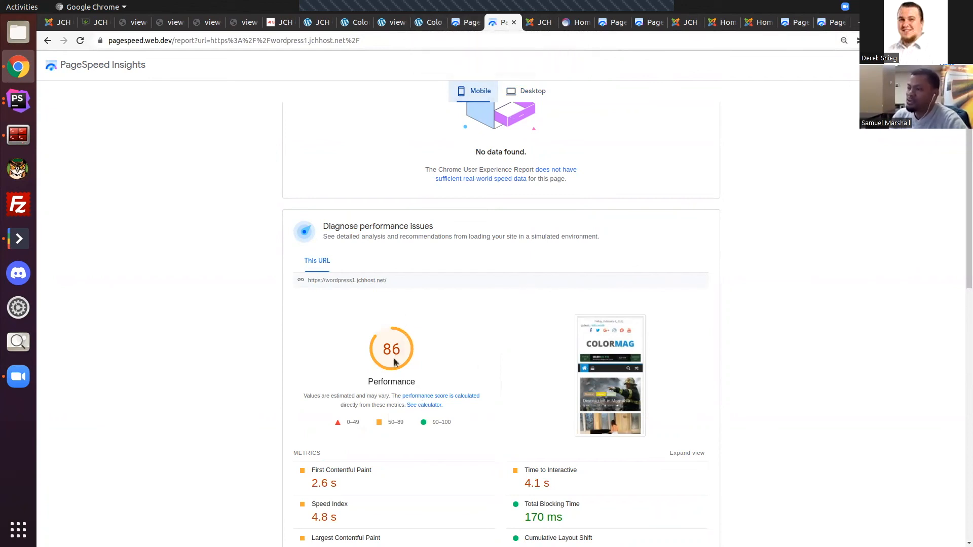
scroll(394, 361, up, 4)
click(550, 155)
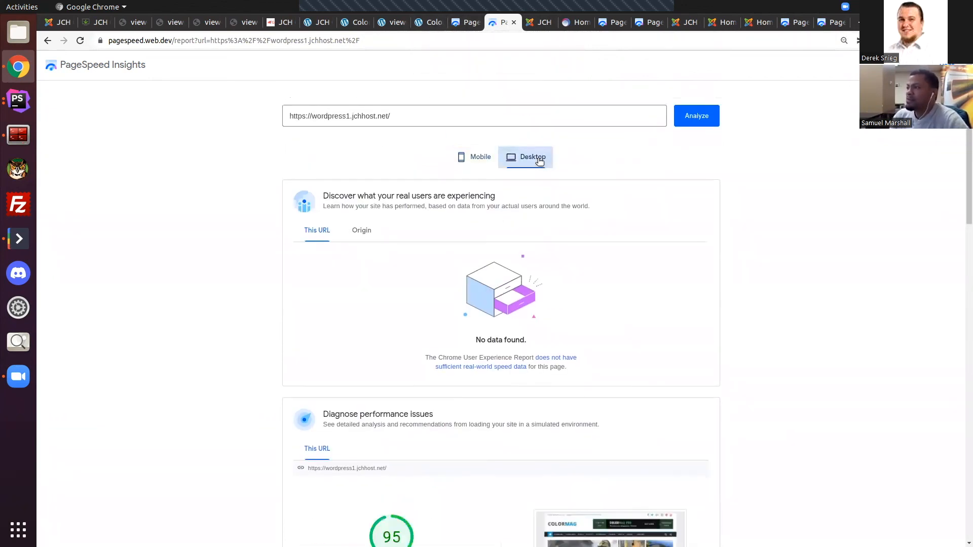
Step: Compare the desktop results in the second wordpress1.jchhost.net PageSpeed report with the mobile and desktop results in the first
scroll(558, 190, down, 4)
scroll(503, 144, up, 3)
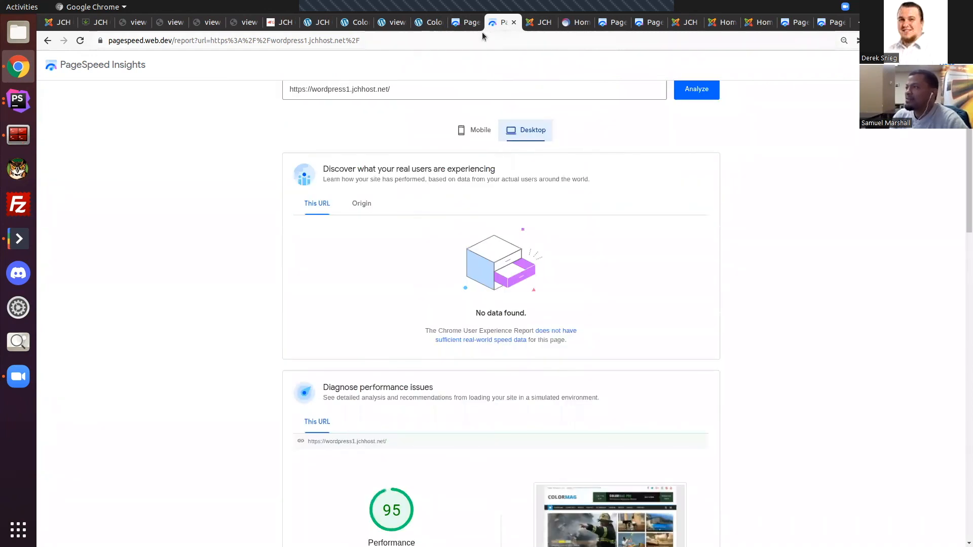
click(469, 26)
click(474, 152)
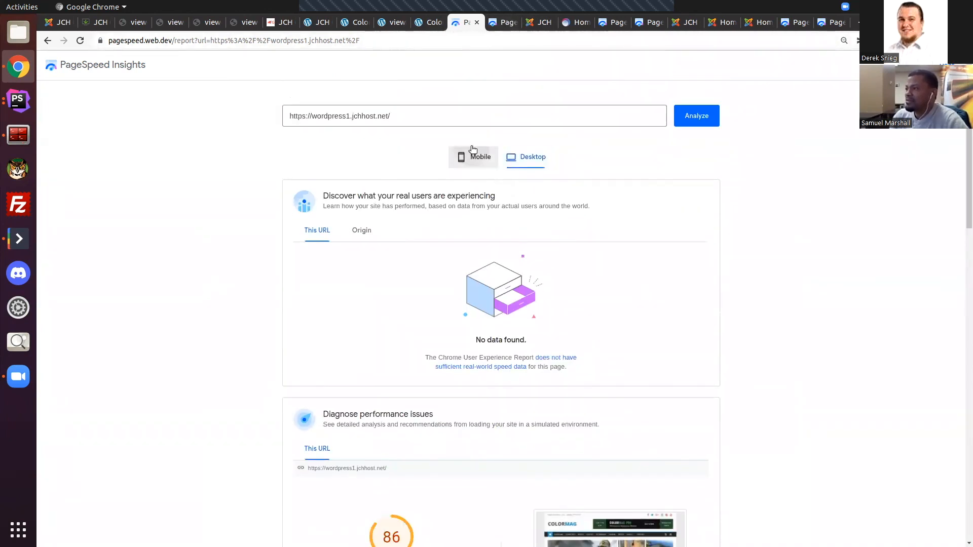
scroll(507, 254, down, 5)
scroll(537, 251, up, 5)
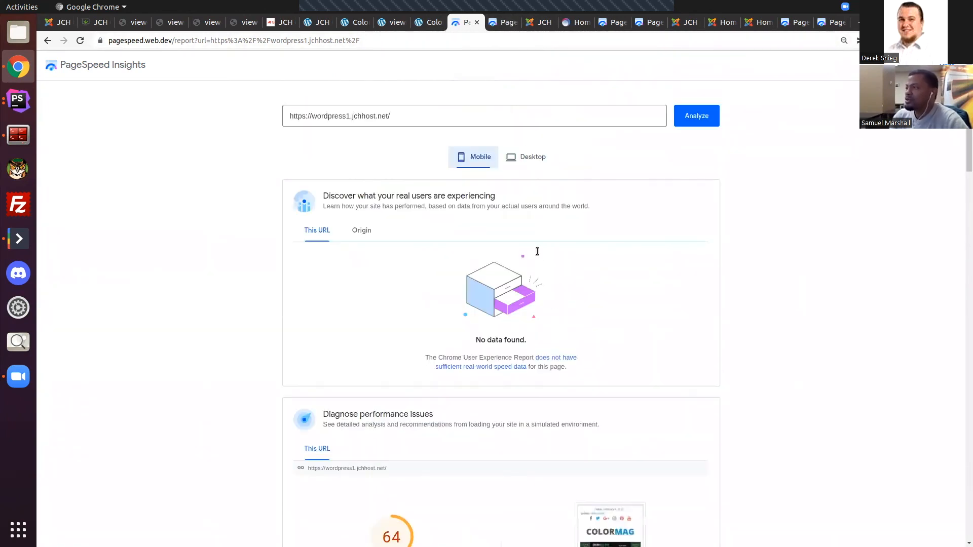
click(525, 158)
scroll(408, 423, down, 3)
scroll(452, 423, up, 3)
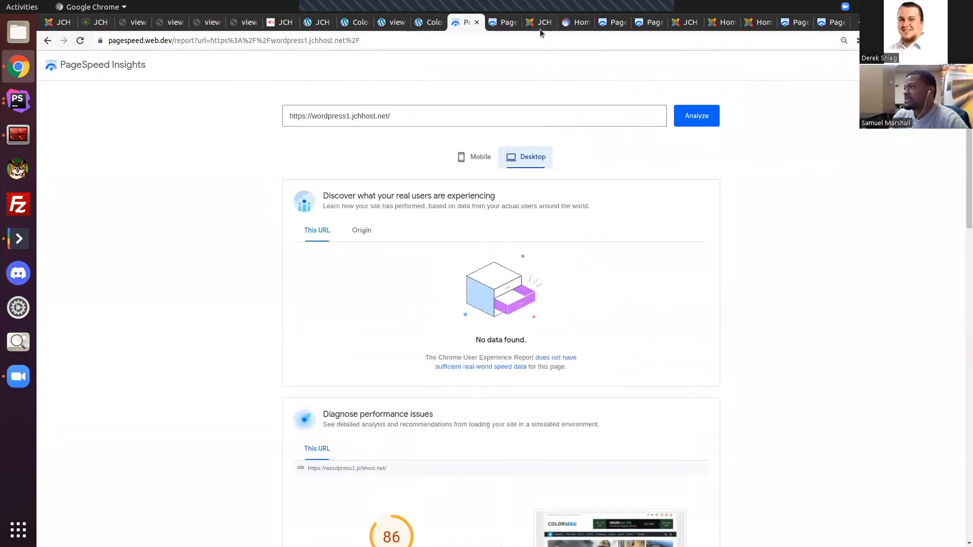
Step: Show the Joomla demo site joomla3.jchhost.net and look over the feature and portfolio sections of its home page
click(576, 24)
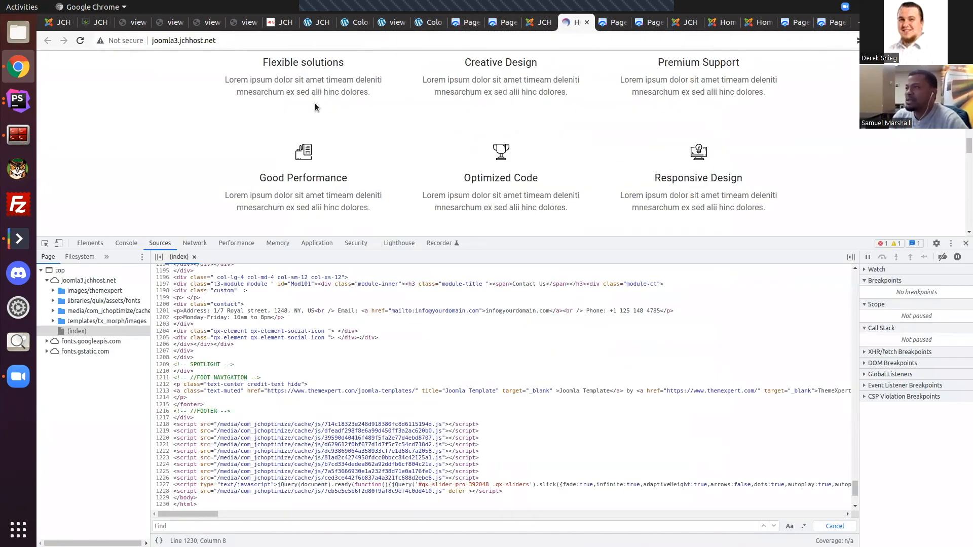
scroll(582, 148, down, 3)
scroll(582, 148, down, 5)
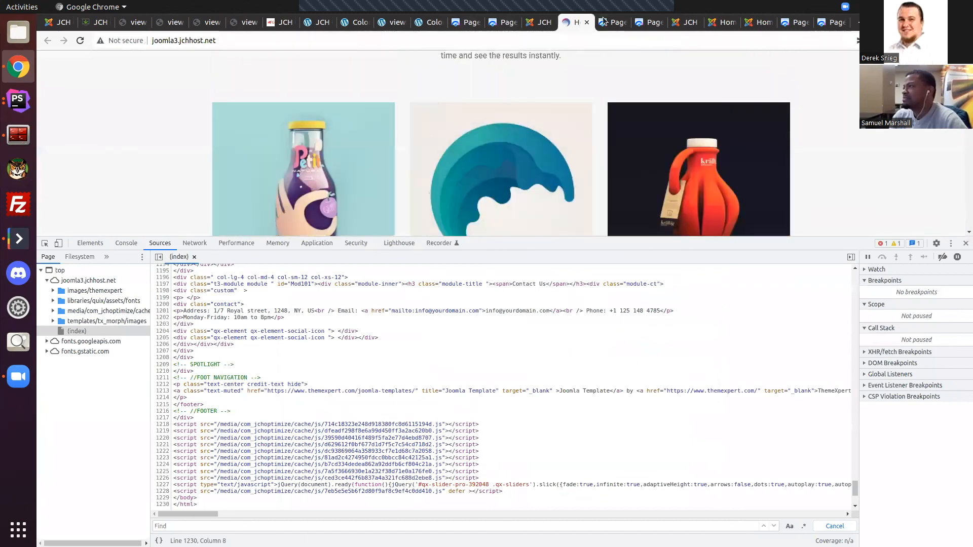
Step: Examine the desktop and mobile performance scores and metrics in the first PageSpeed Insights report for joomla3.jchhost.net
click(605, 22)
scroll(579, 256, down, 5)
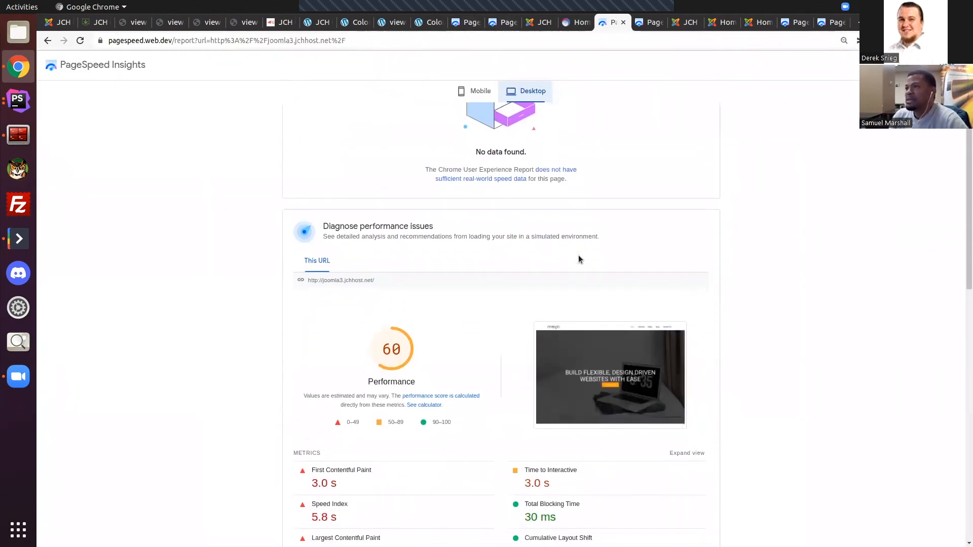
scroll(486, 248, up, 3)
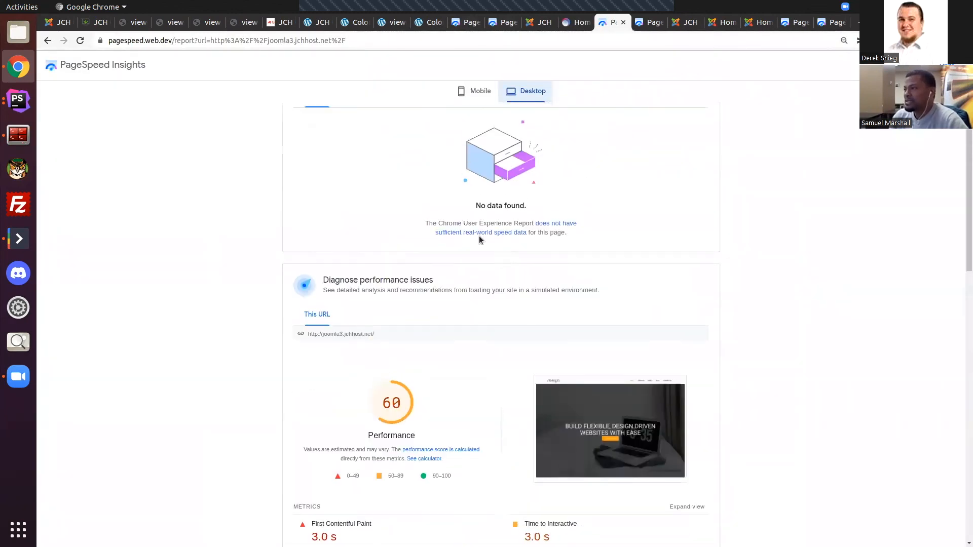
click(479, 92)
scroll(478, 239, down, 3)
scroll(508, 209, up, 4)
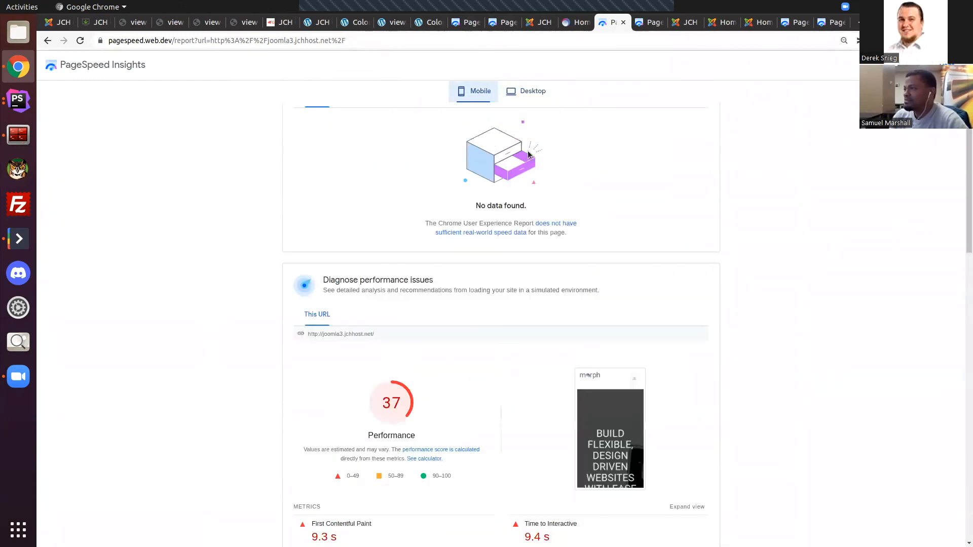
click(530, 90)
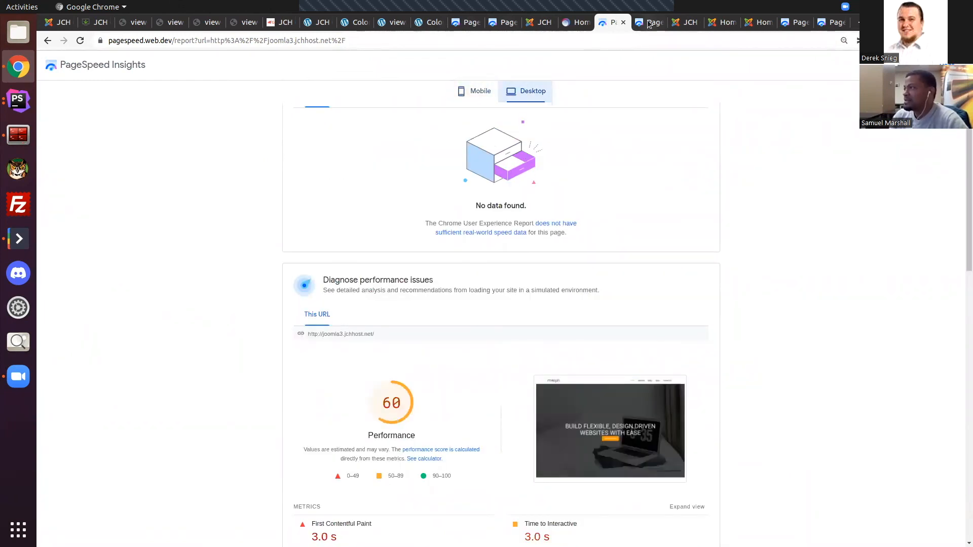
Step: Check the mobile and desktop performance scores in the second PageSpeed Insights report for joomla3.jchhost.net
click(647, 25)
click(474, 157)
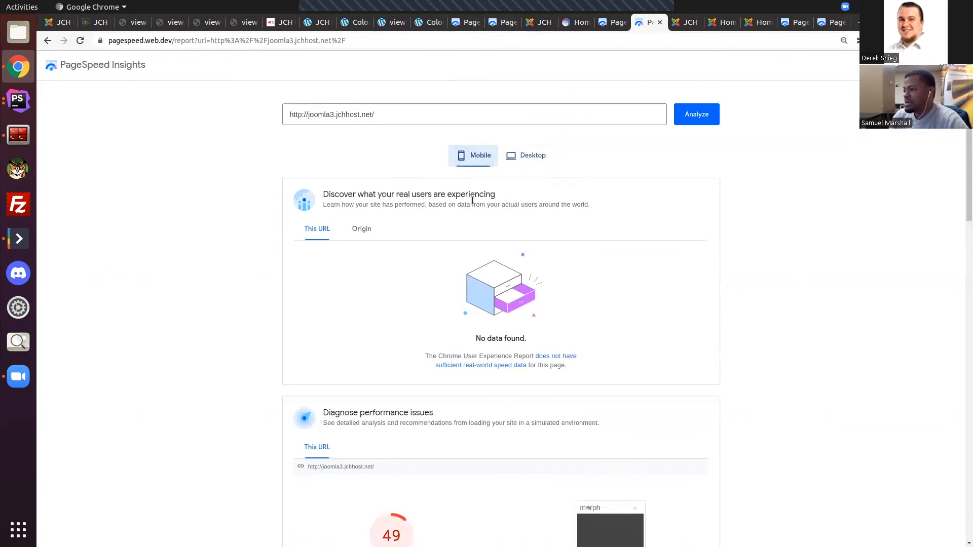
scroll(466, 281, down, 5)
scroll(496, 276, up, 3)
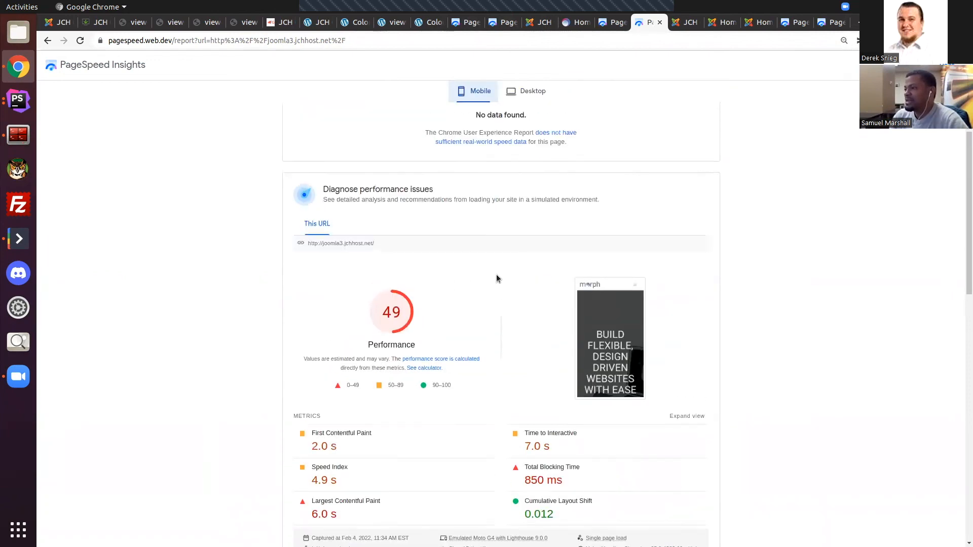
click(527, 93)
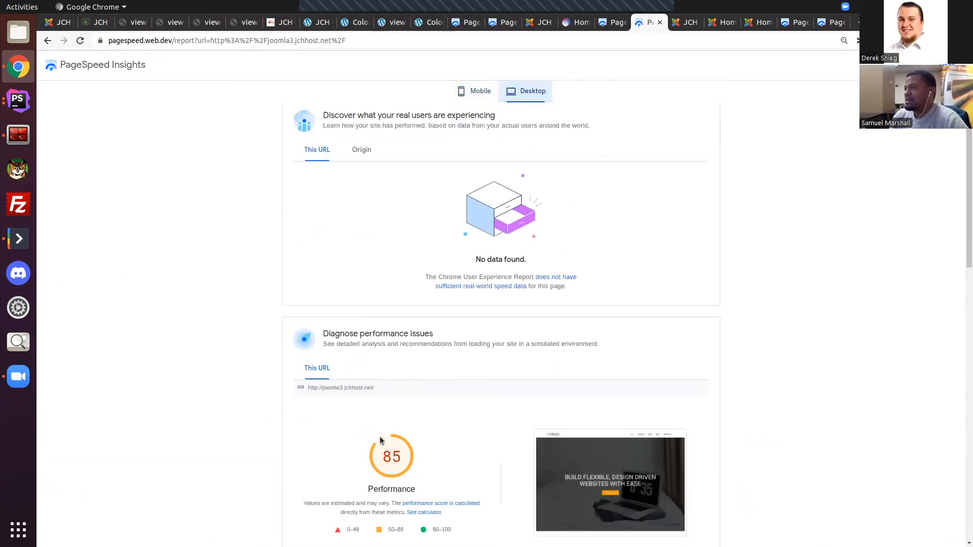
Step: Show the Growth demo site joomla2.jchhost.net and examine the mobile and desktop results in its first PageSpeed Insights report
click(761, 22)
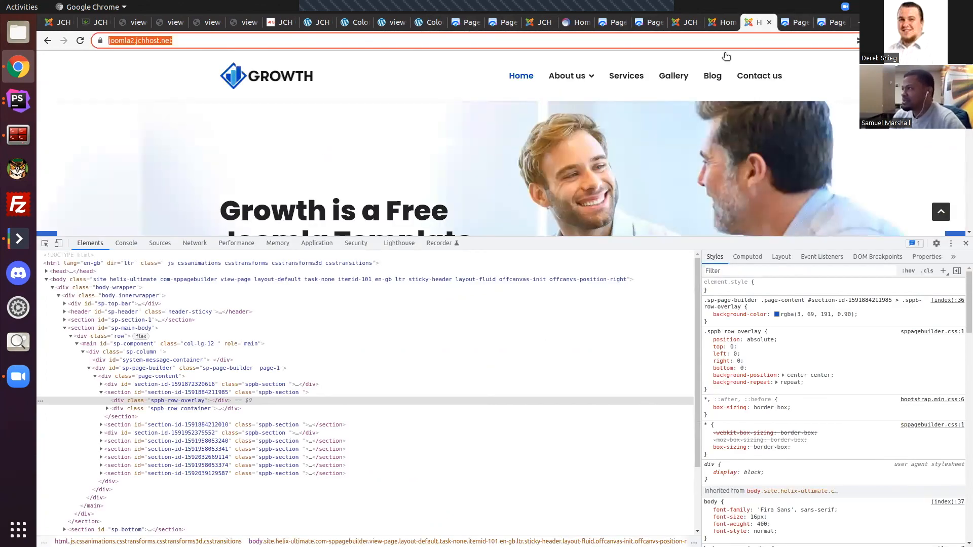
click(794, 22)
scroll(463, 411, down, 2)
scroll(418, 105, up, 2)
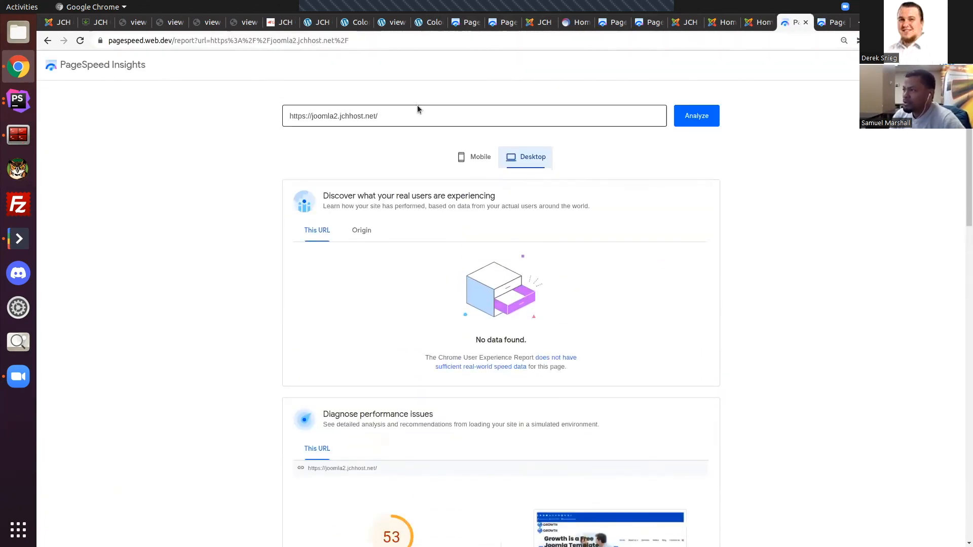
click(474, 156)
scroll(452, 308, down, 5)
scroll(424, 312, up, 3)
click(532, 103)
scroll(516, 183, down, 3)
scroll(504, 297, up, 4)
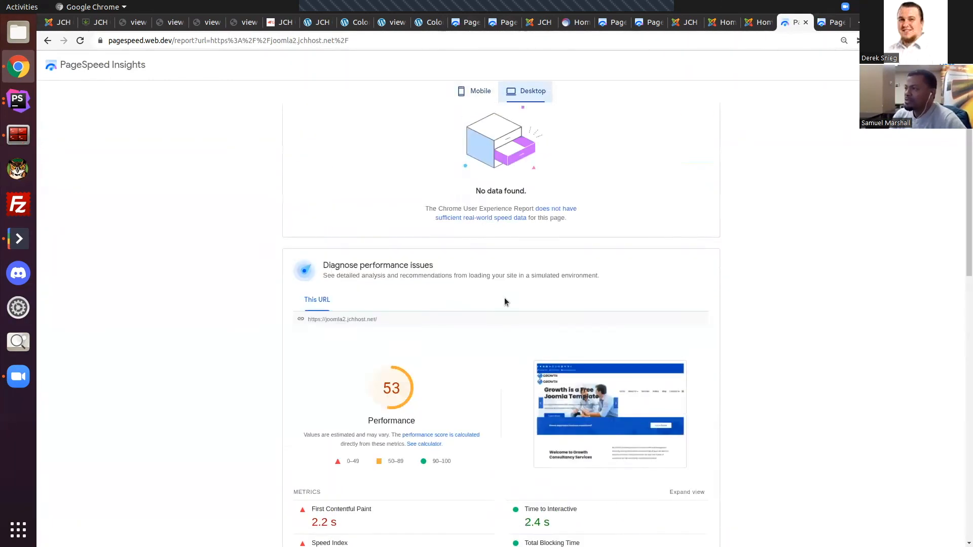
Step: Review the mobile and desktop performance results in the second PageSpeed Insights report for joomla2.jchhost.net
click(831, 22)
click(475, 157)
scroll(487, 181, down, 3)
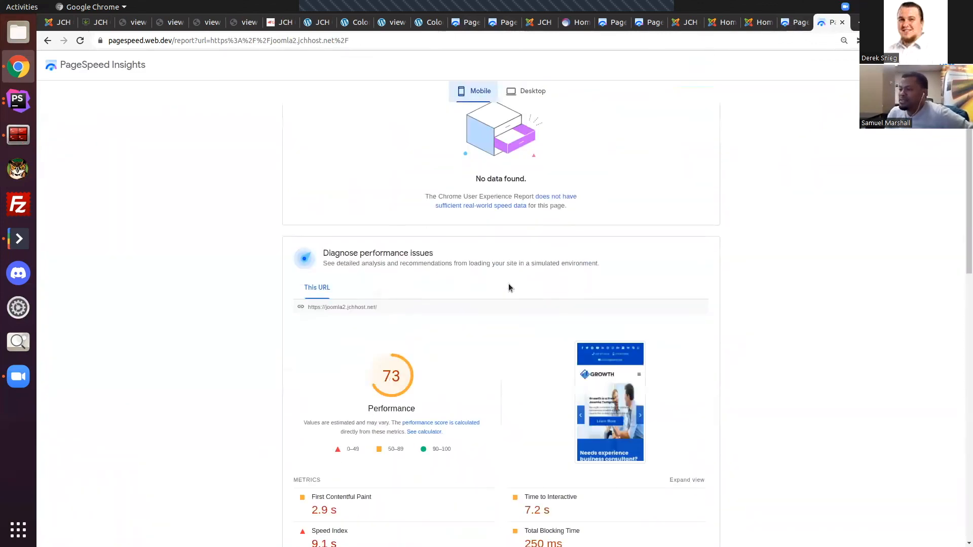
click(539, 100)
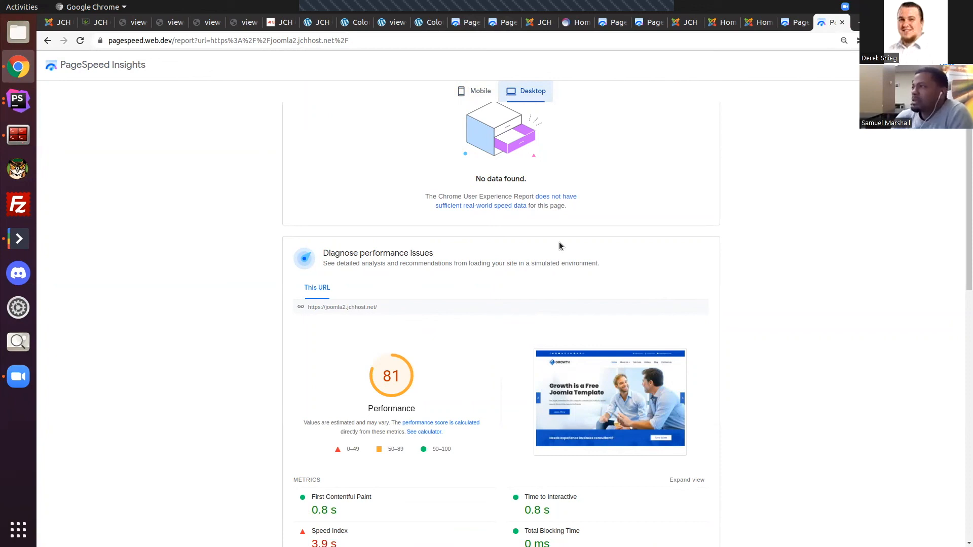
Step: Revisit the first joomla2.jchhost.net report and both open copies of the Growth site, ending on the second report
click(799, 23)
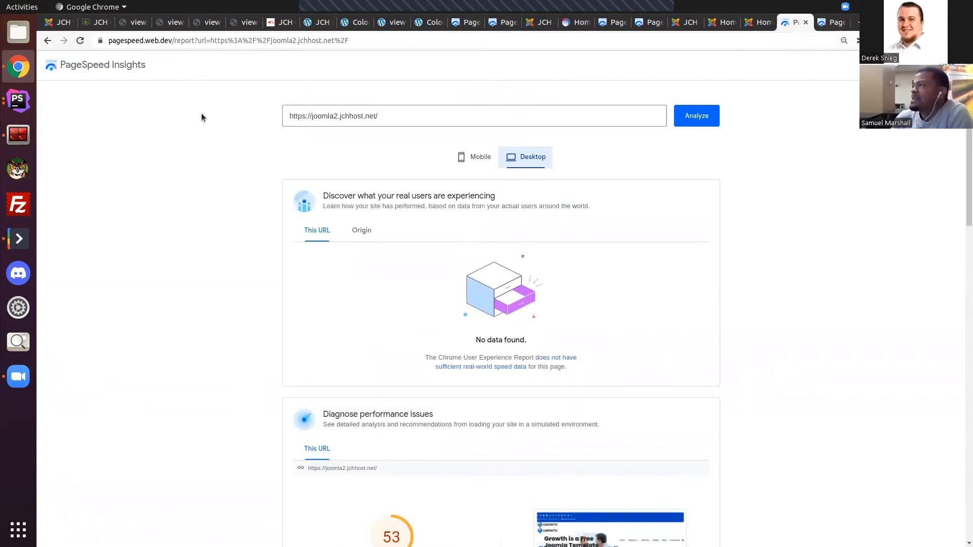
click(718, 23)
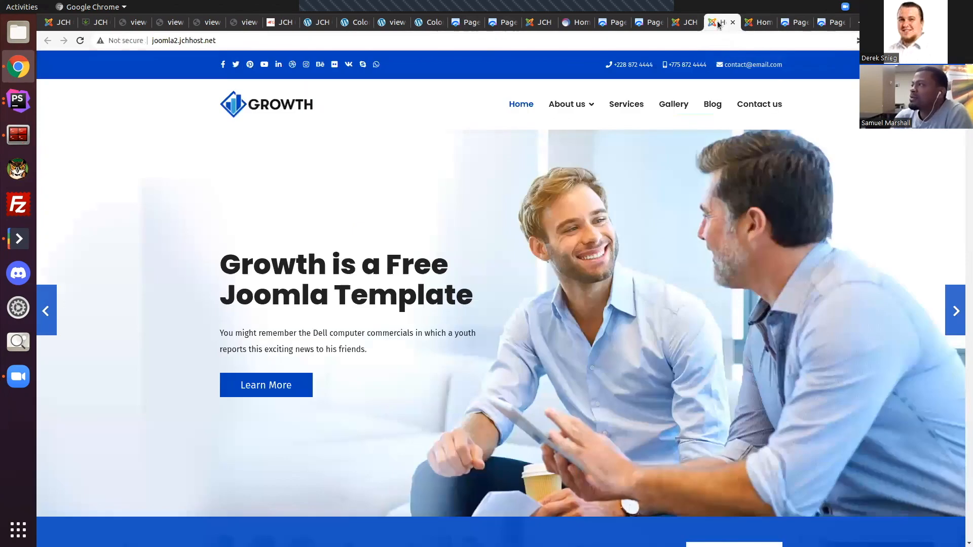
click(755, 25)
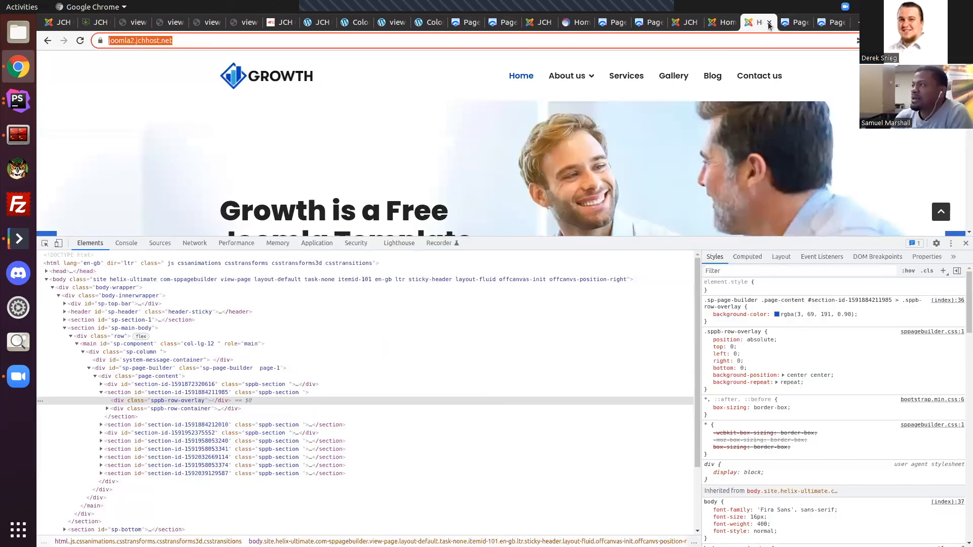
click(822, 22)
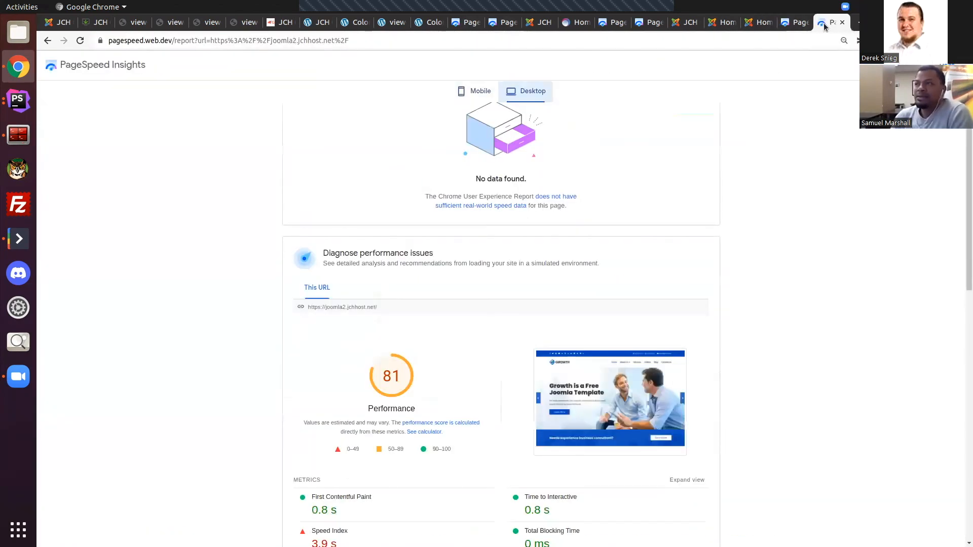
Step: Return to the JCH Optimize Pro dashboards and show the Optimize Images page in the WordPress version
click(131, 24)
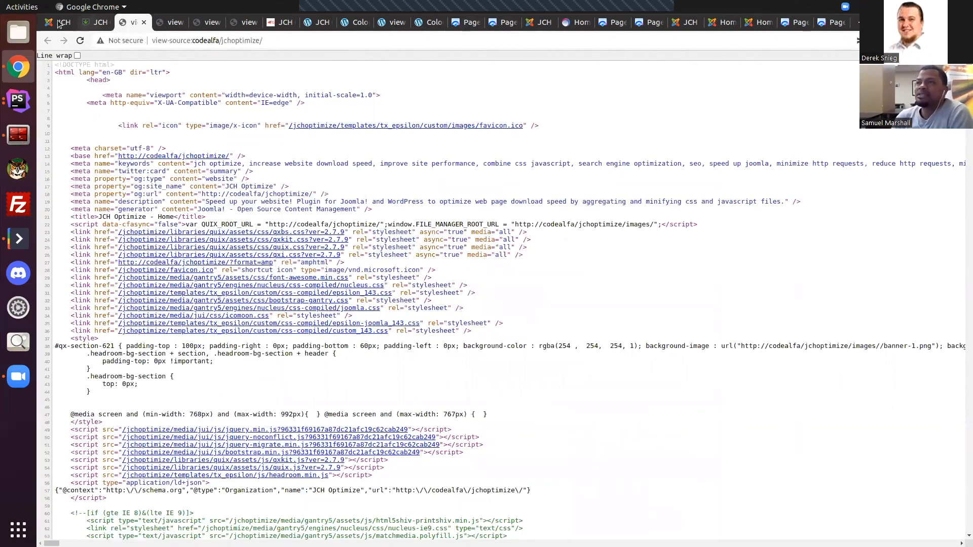
click(90, 26)
click(60, 23)
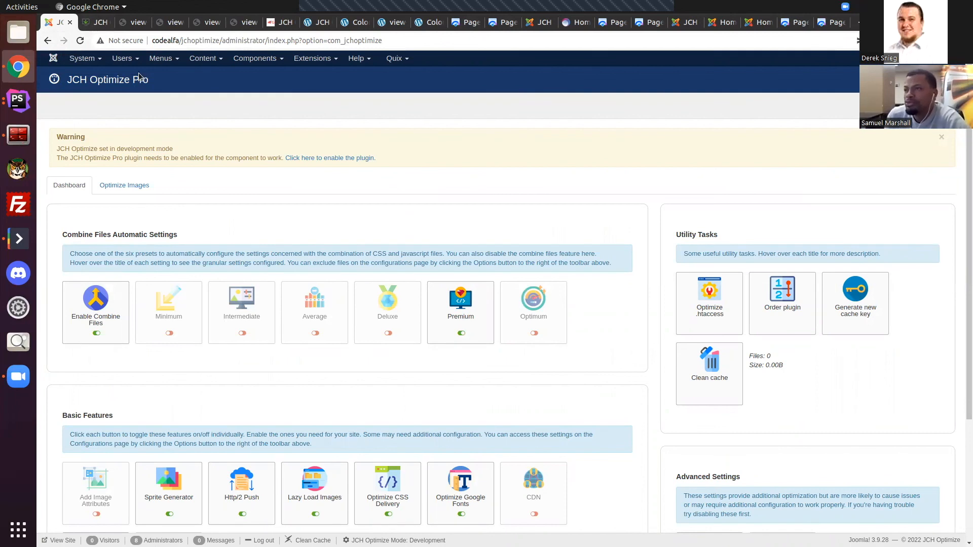
click(279, 23)
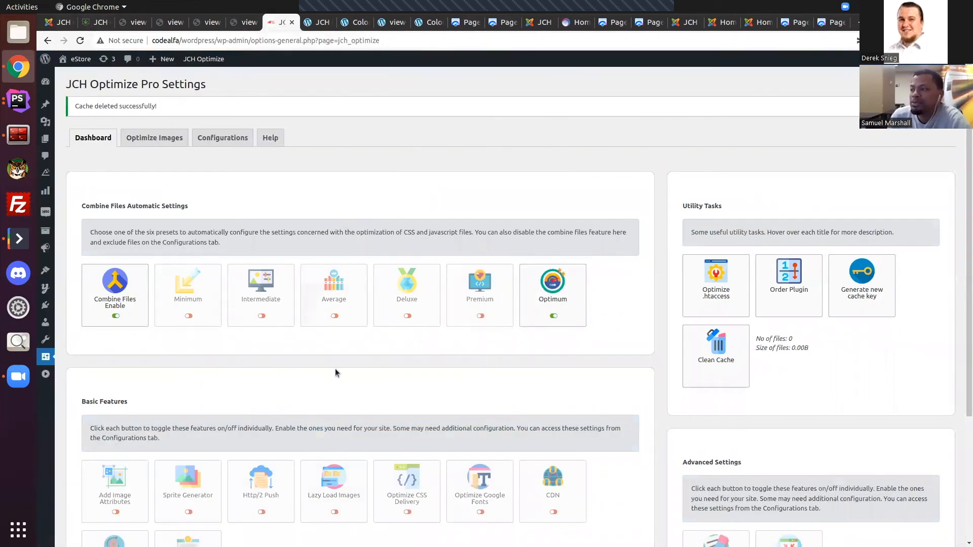
click(158, 141)
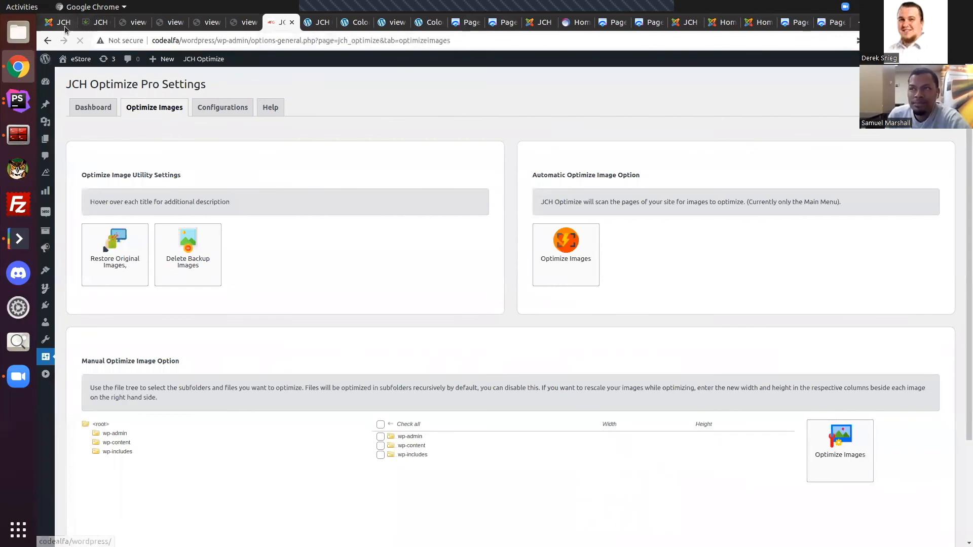
Step: Scan the JCH Optimize Pro dashboard in the Joomla administrator and dismiss its development mode warning
click(61, 25)
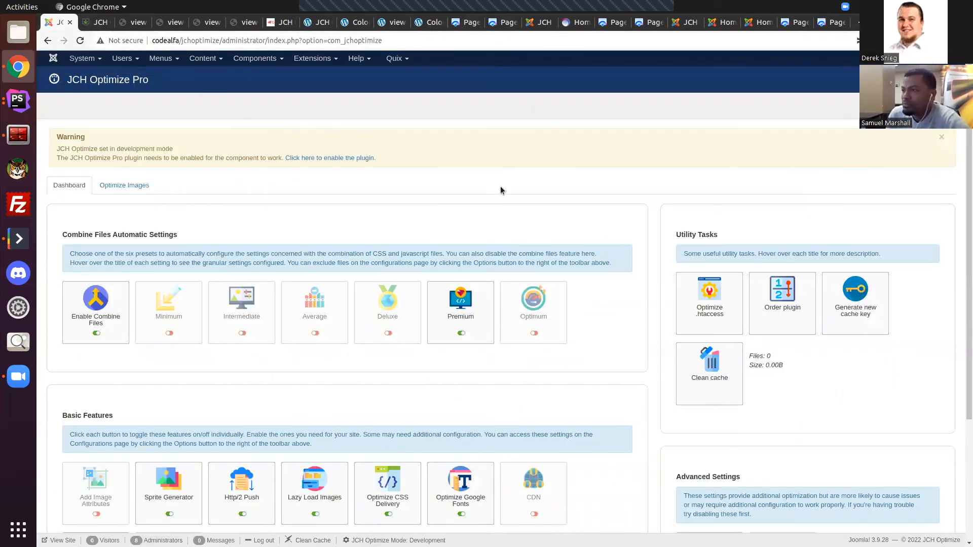
scroll(509, 187, down, 2)
scroll(510, 189, down, 3)
scroll(510, 189, up, 5)
scroll(510, 190, up, 1)
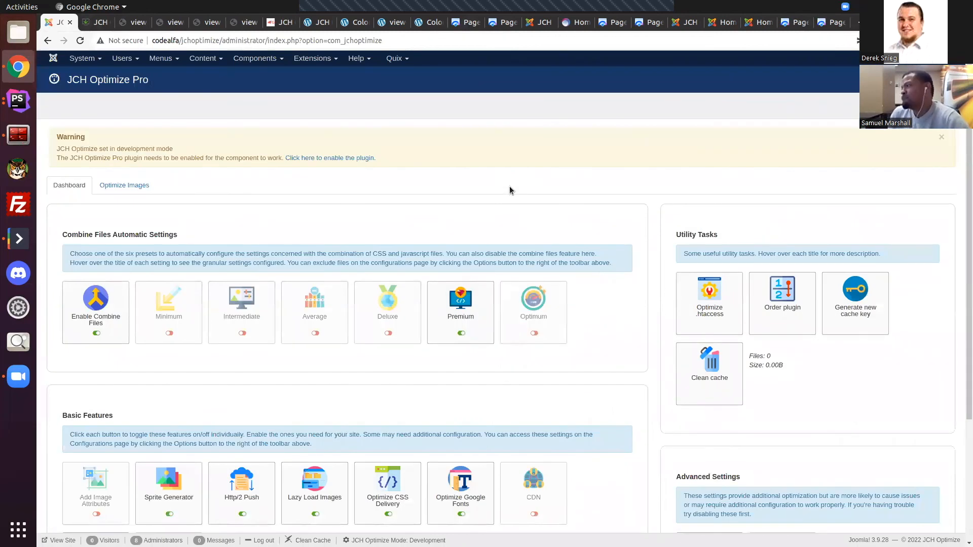
click(940, 137)
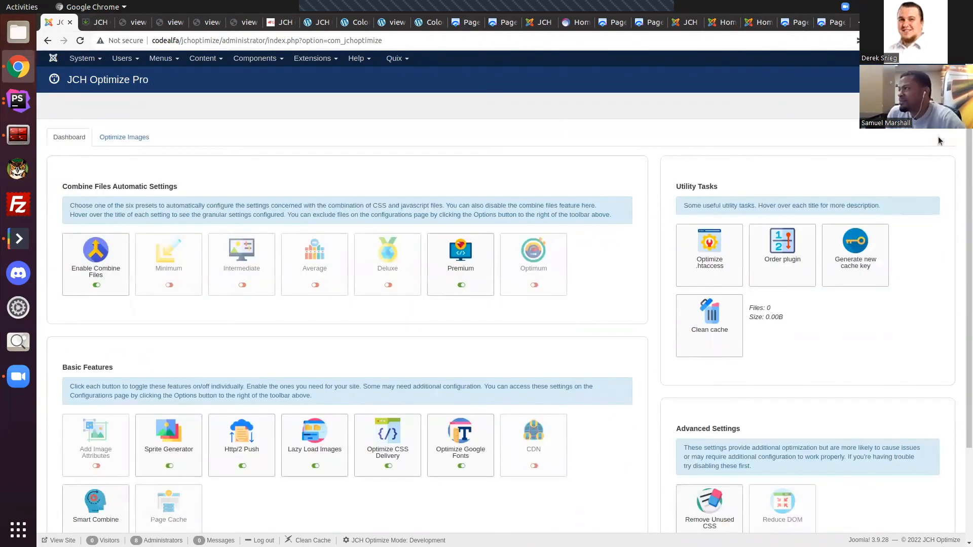
Step: Glance at the local JCH Optimize home page and its source code, ending on the Joomla component dashboard
click(97, 23)
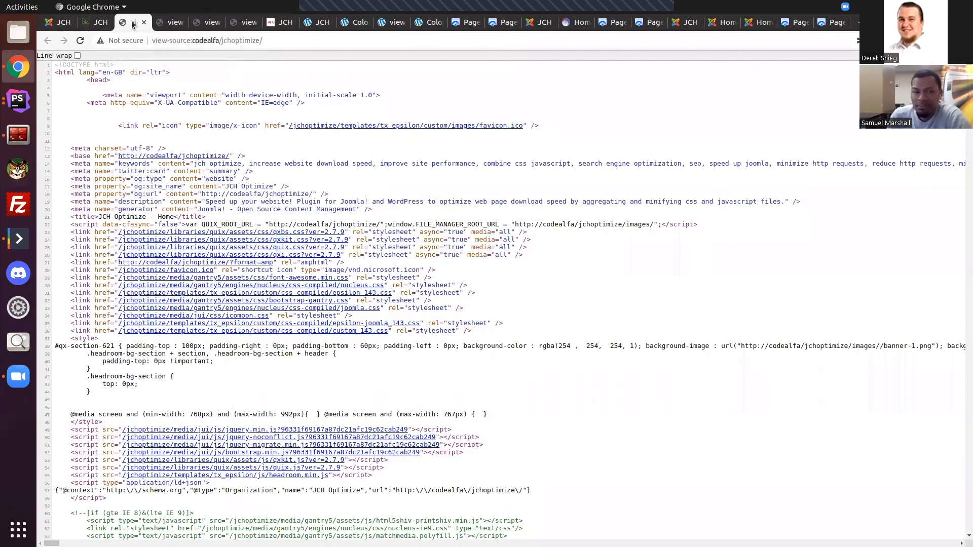
click(136, 23)
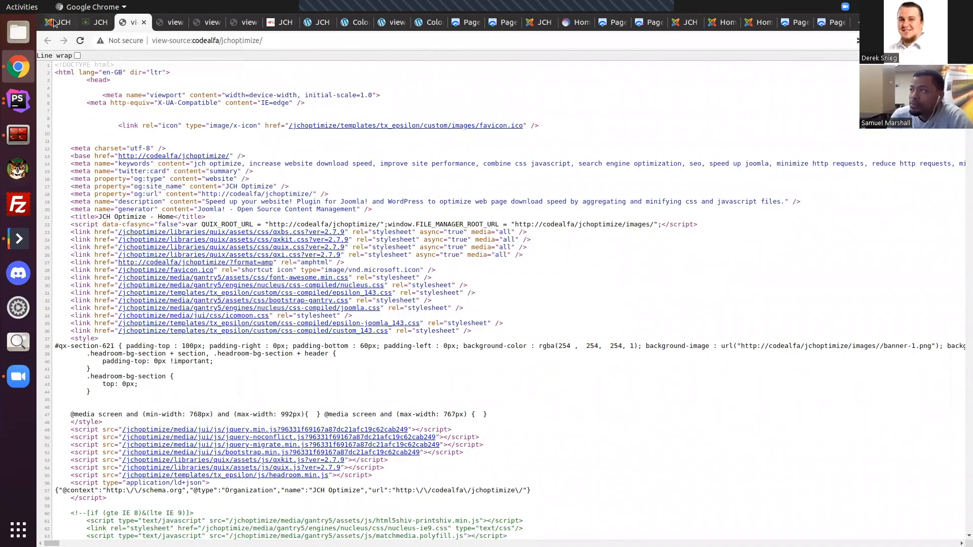
key(ctrl+1)
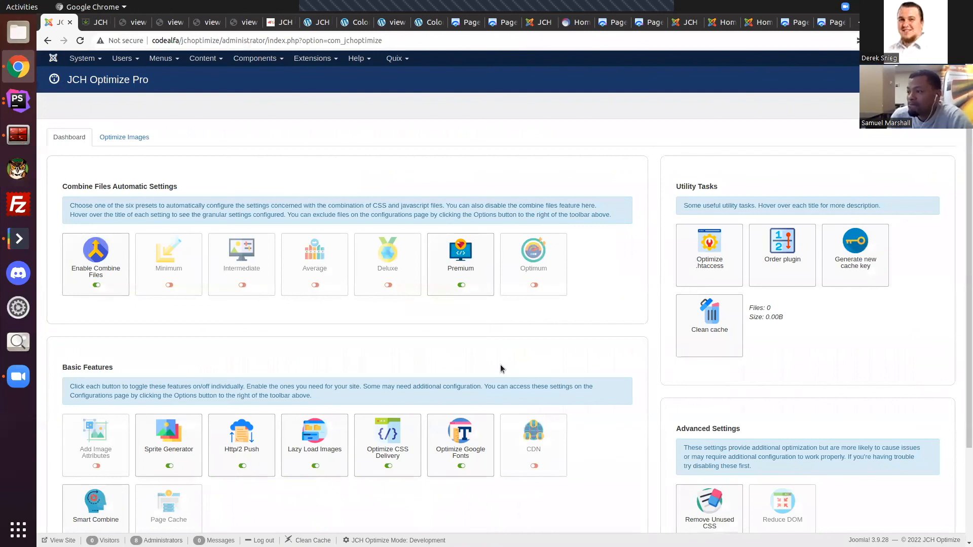